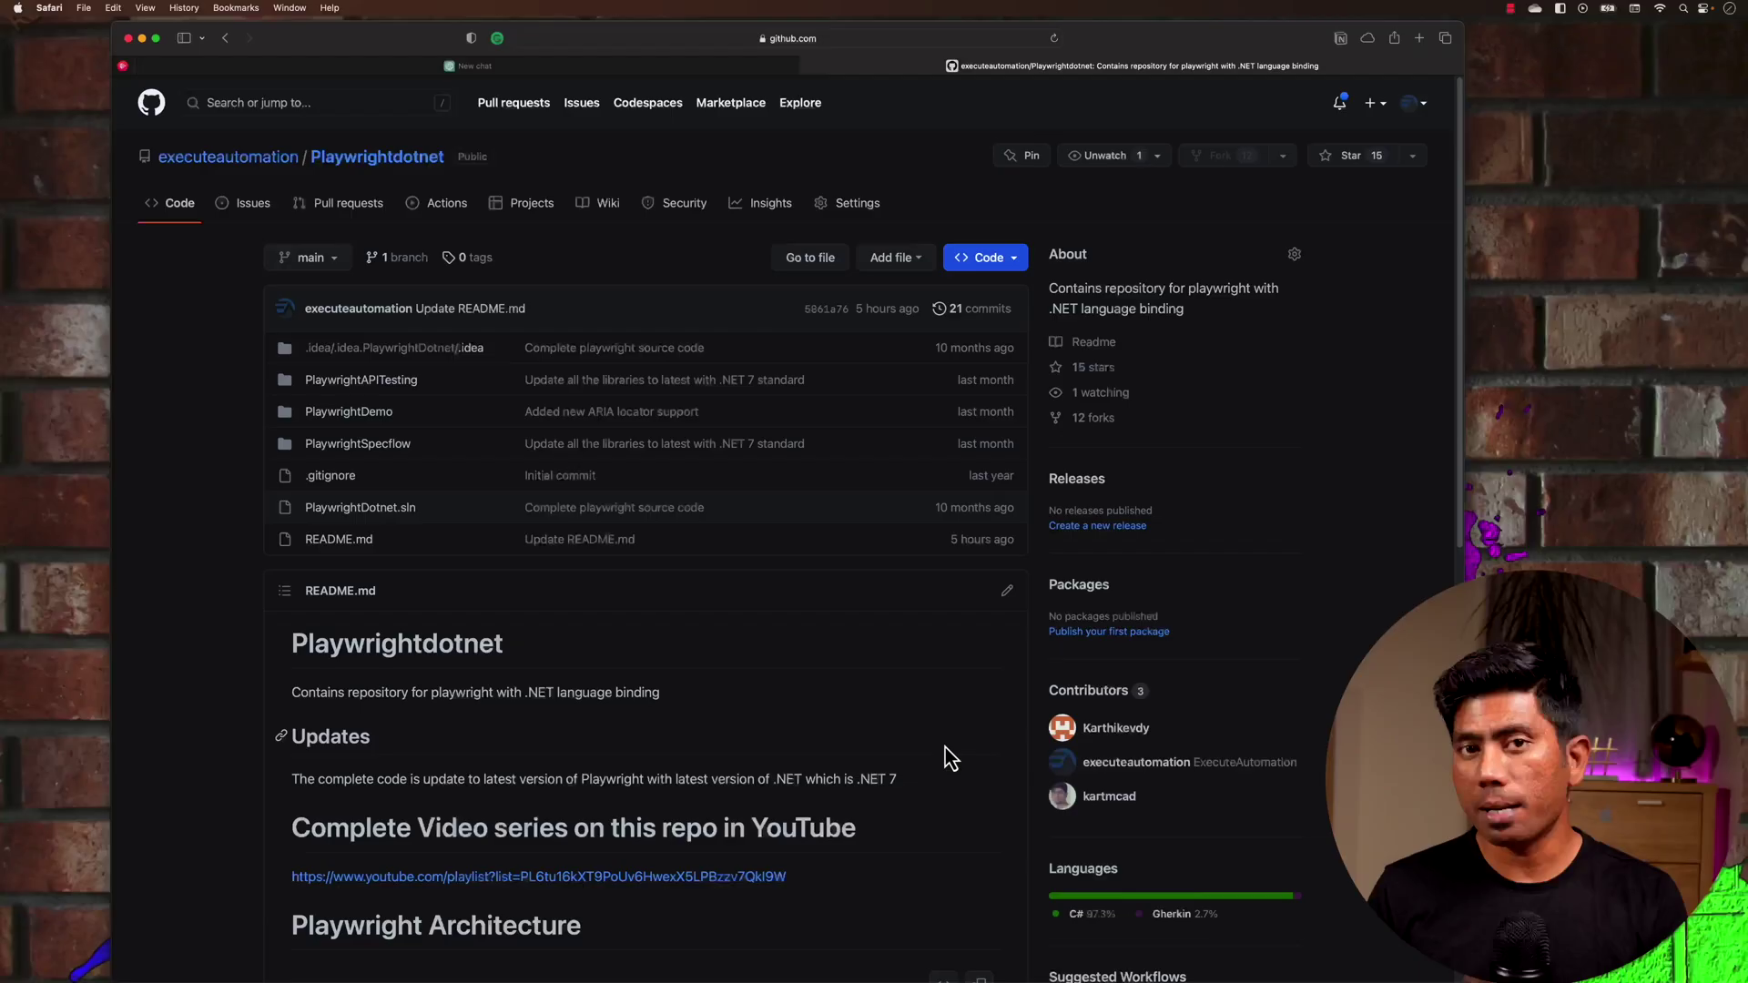
Scroll the GitHub README to the Playwright Architecture diagram, then switch to the ChatGPT new chat tab.
scroll(945, 758, down, 5)
scroll(945, 748, down, 7)
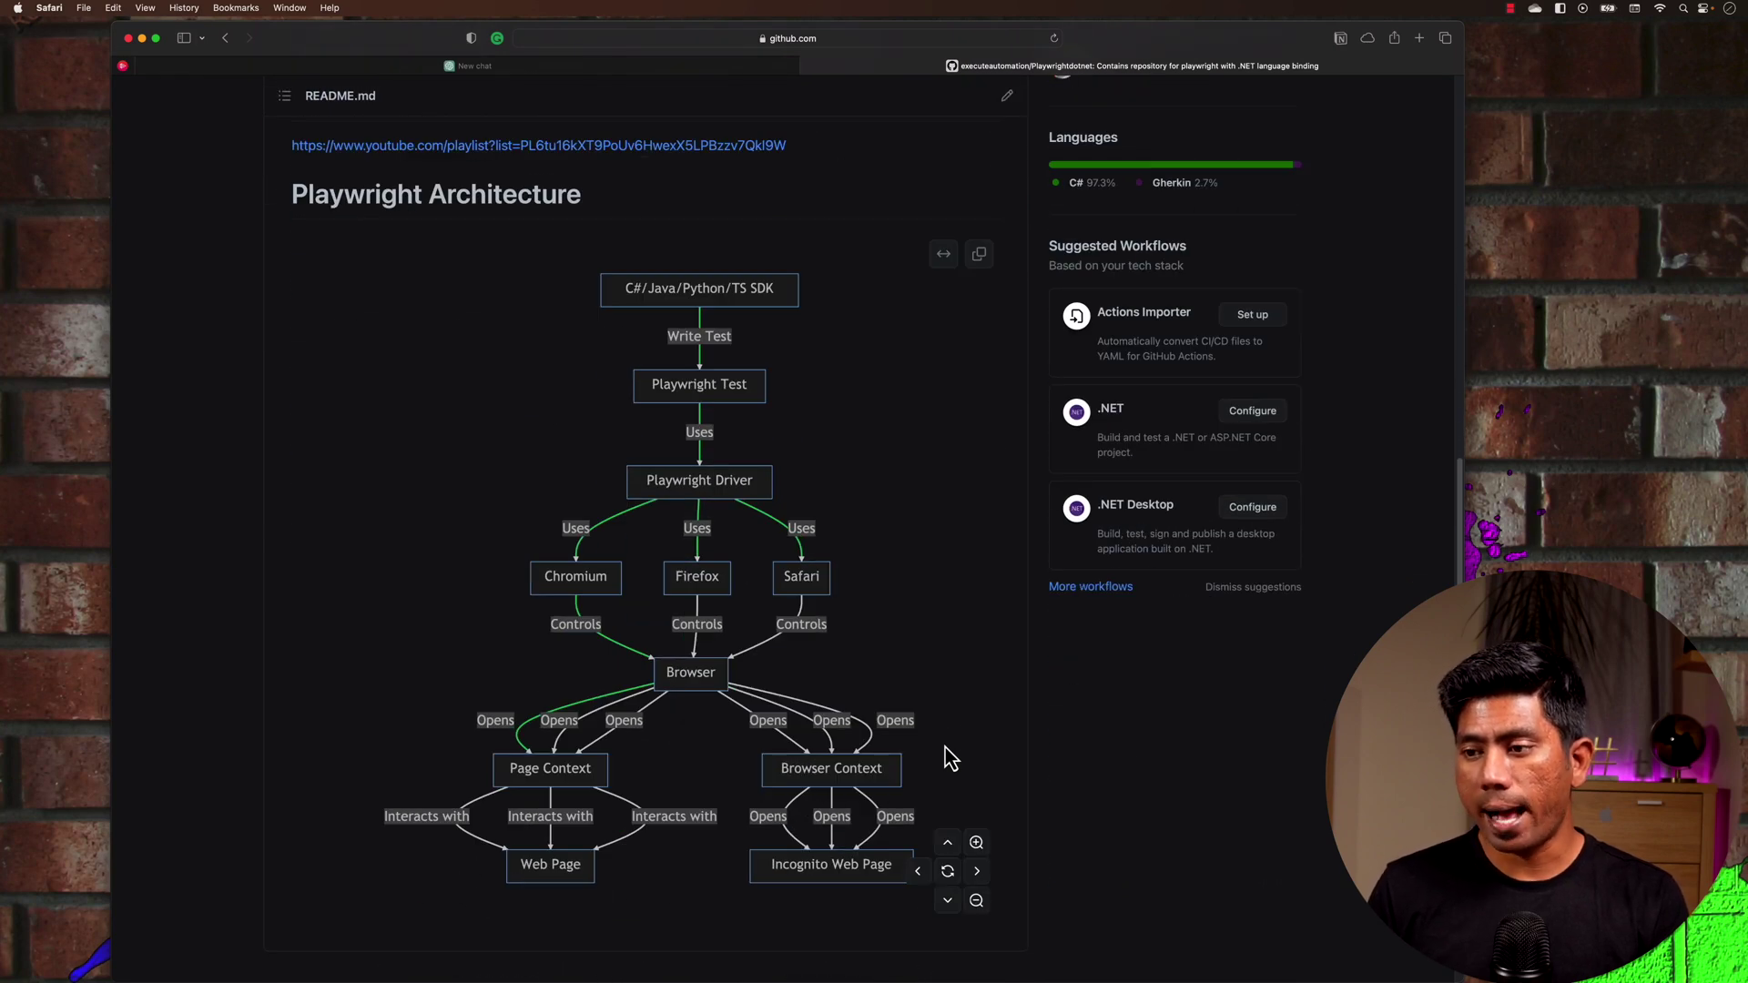
scroll(947, 757, down, 2)
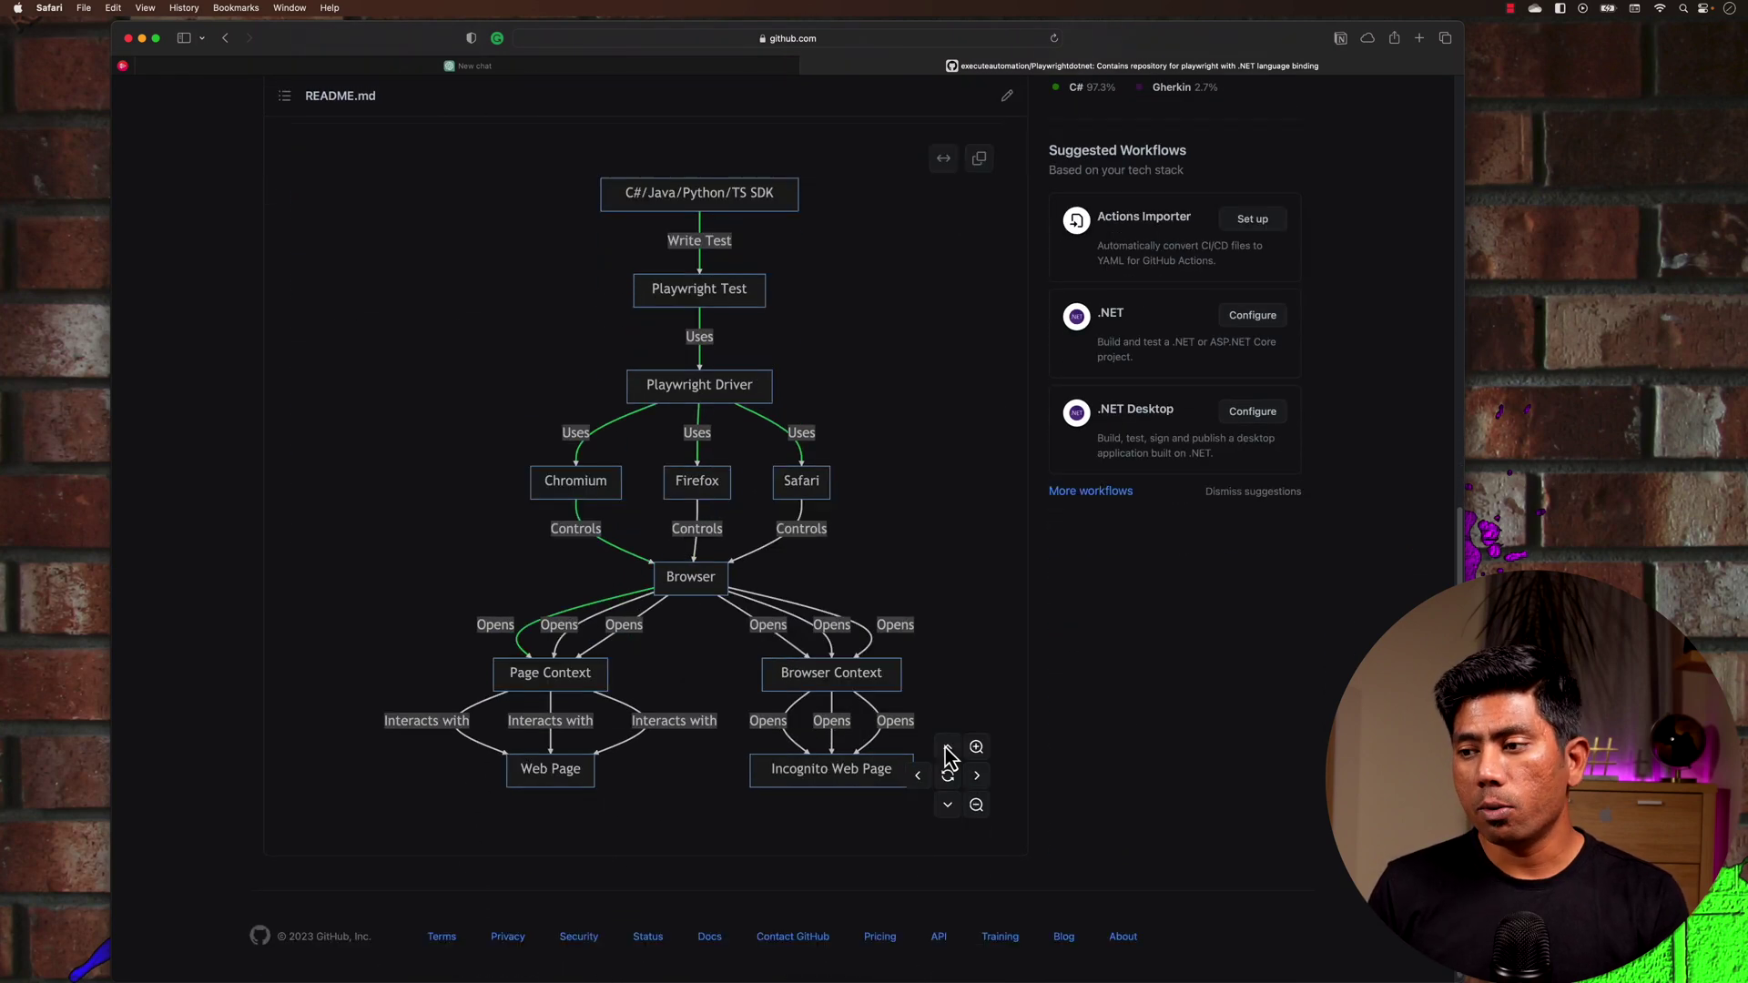
scroll(947, 756, down, 1)
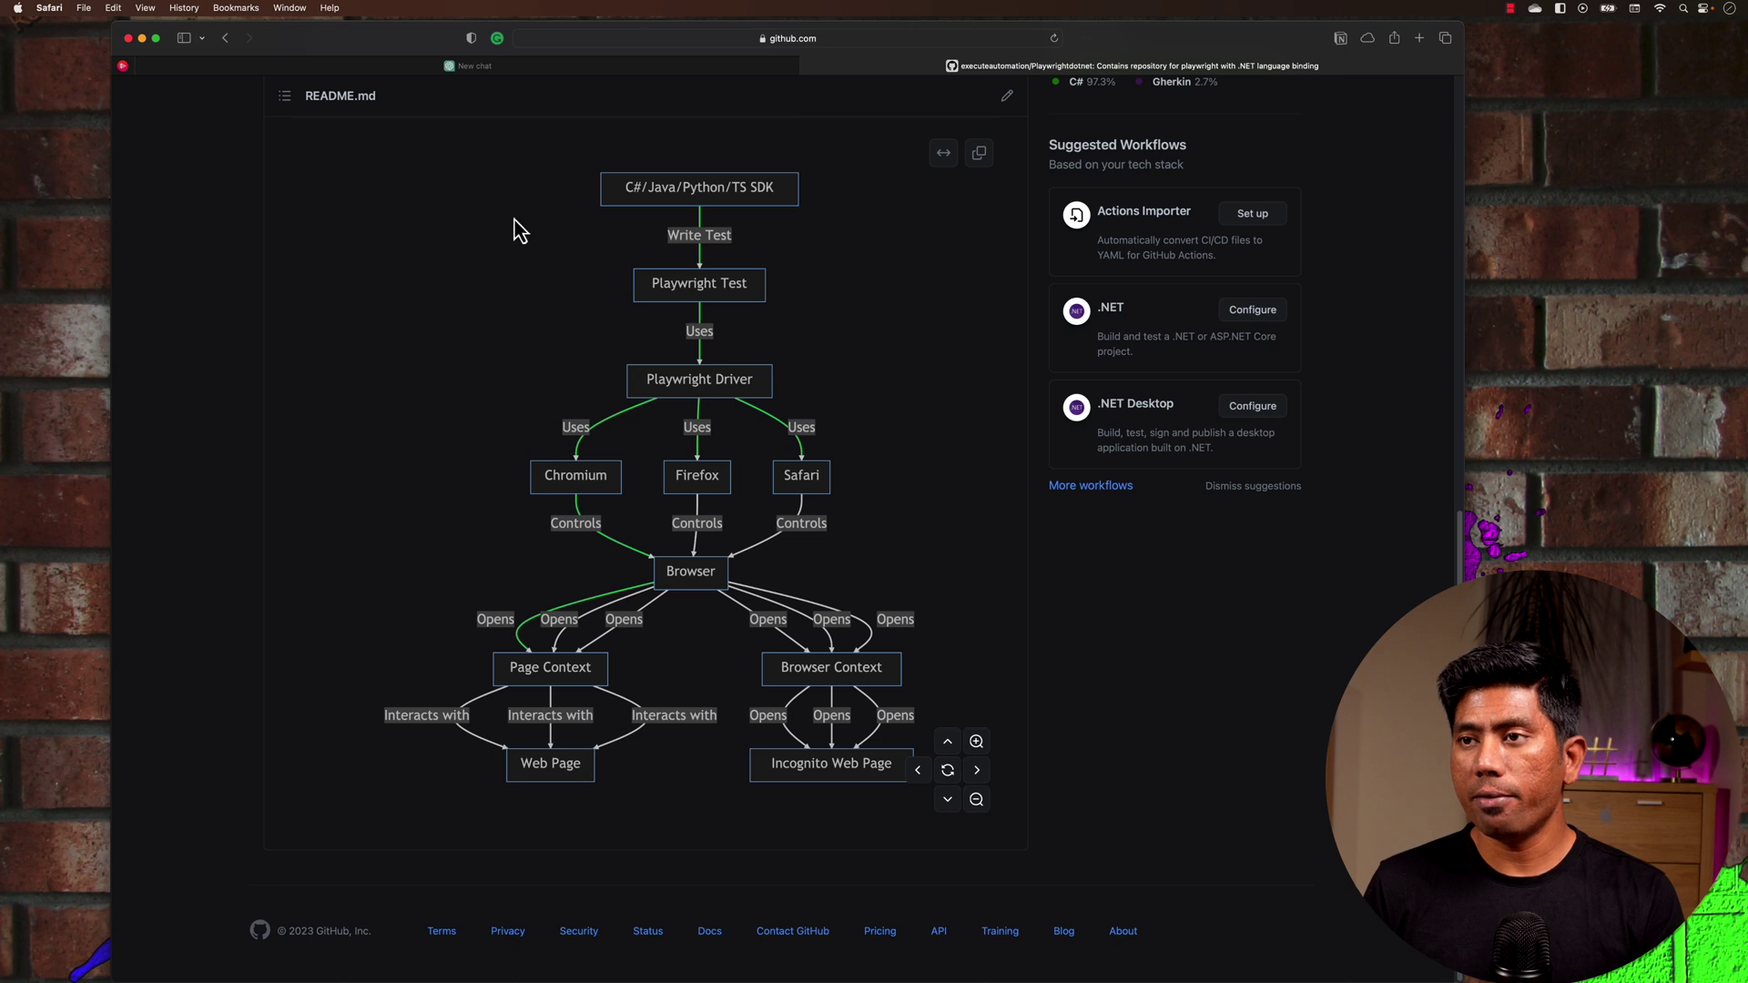
click(483, 67)
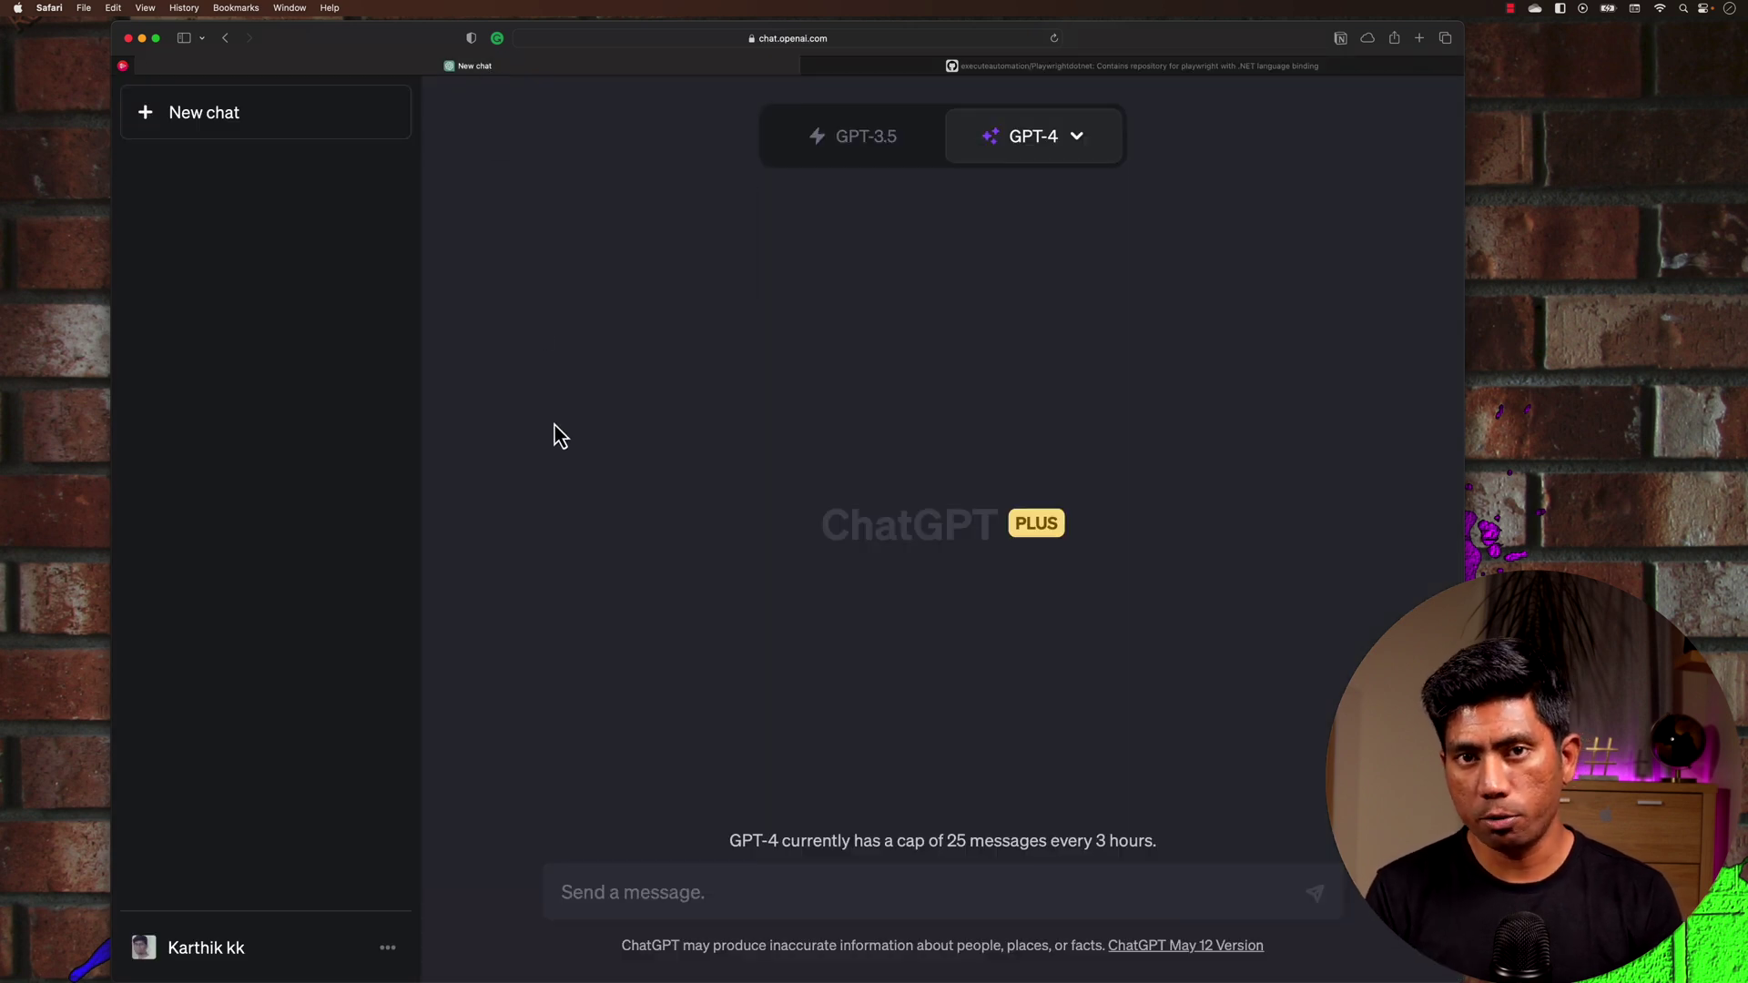
Turn on the Plugins beta feature in ChatGPT's Settings.
click(390, 961)
click(261, 815)
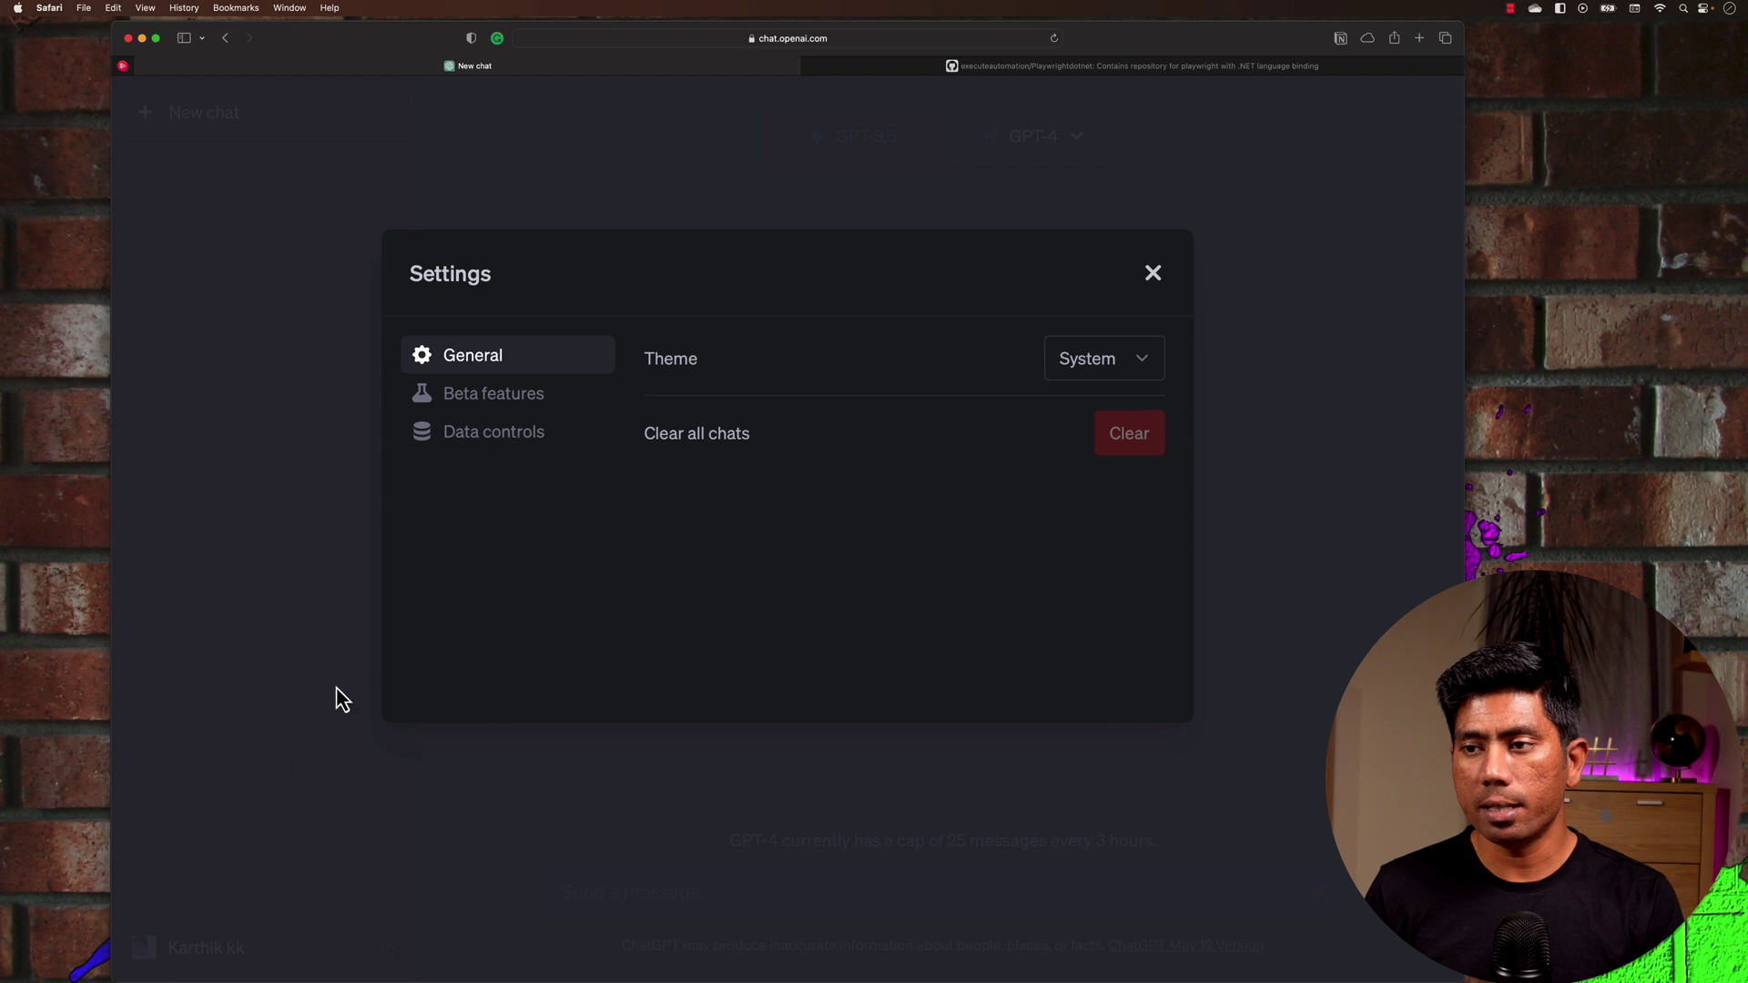
click(515, 406)
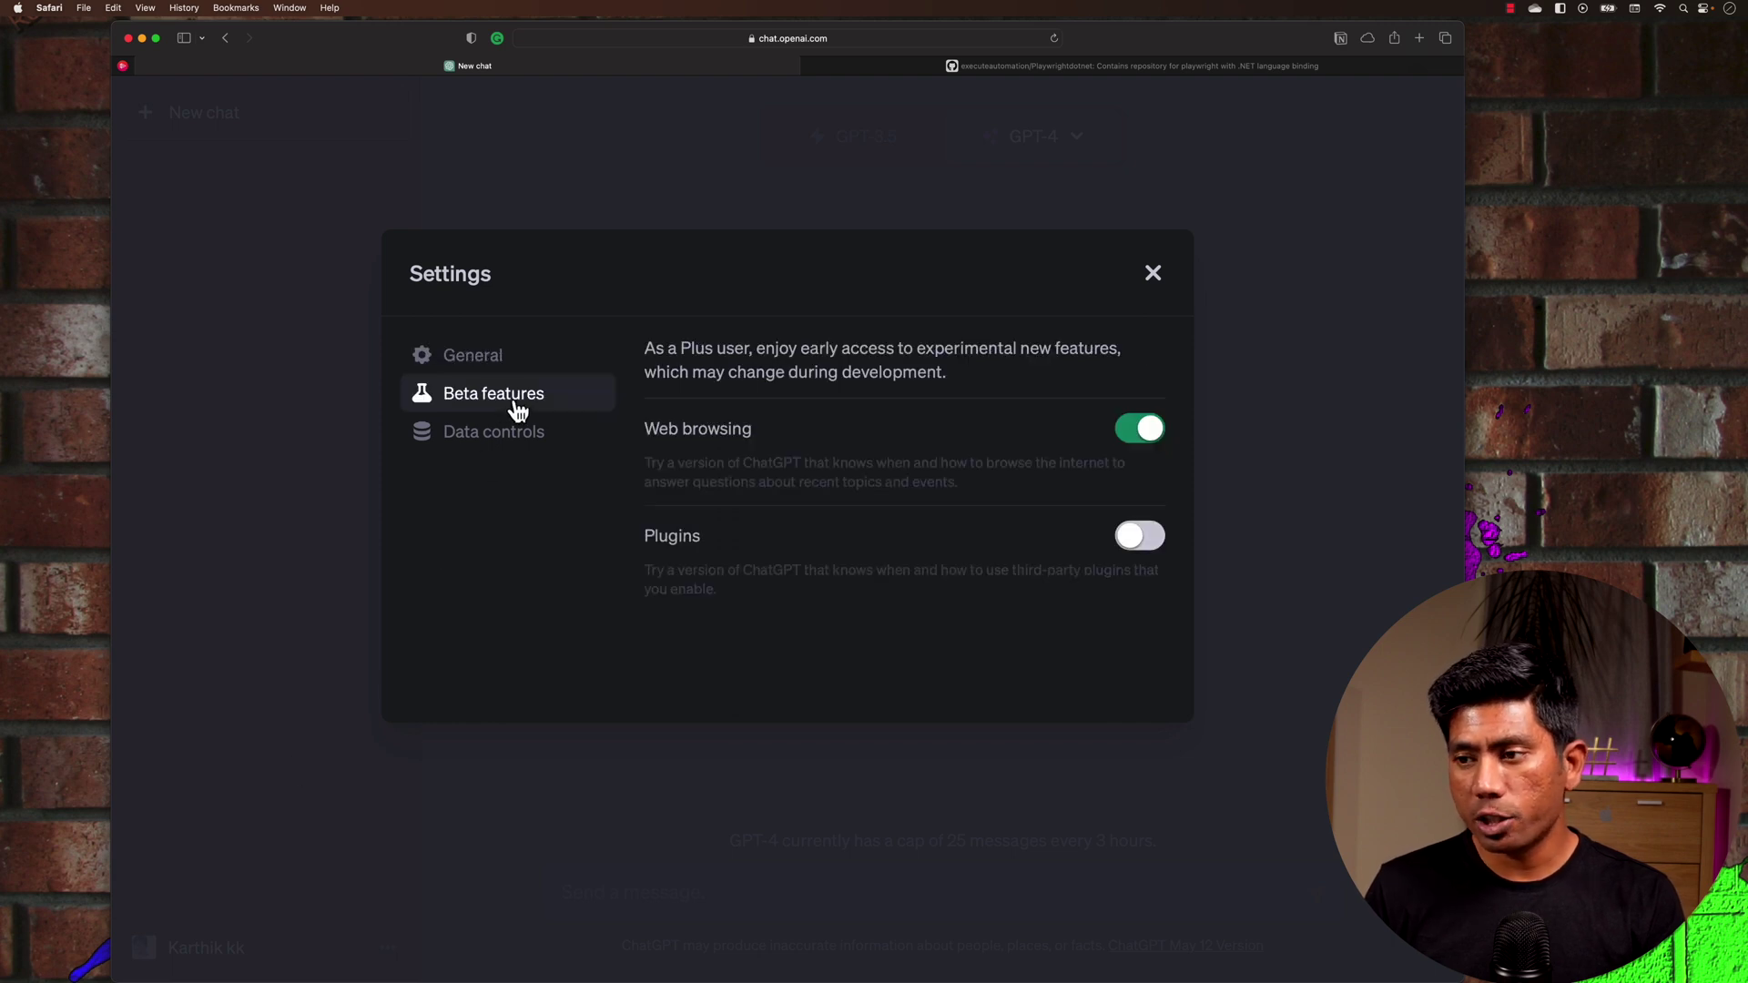
click(1138, 537)
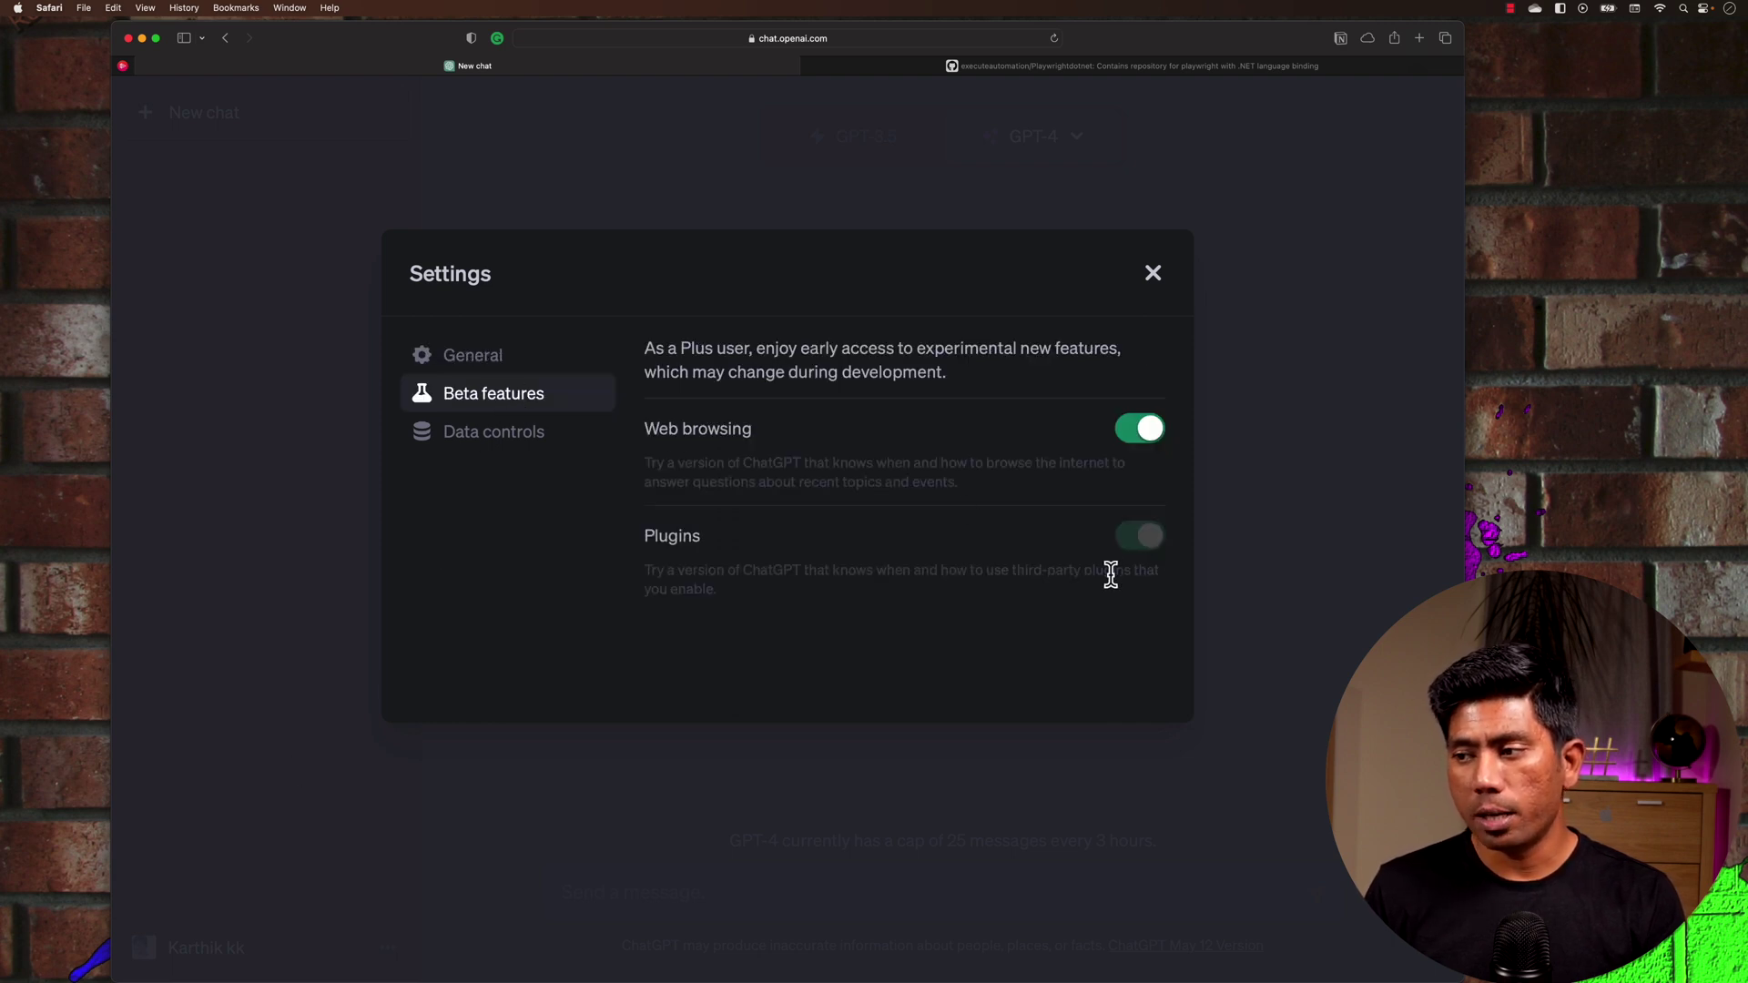
click(1154, 284)
Switch GPT-4 to Plugins mode and go to the Plugin store from the plugins dropdown.
mouse_move(1034, 136)
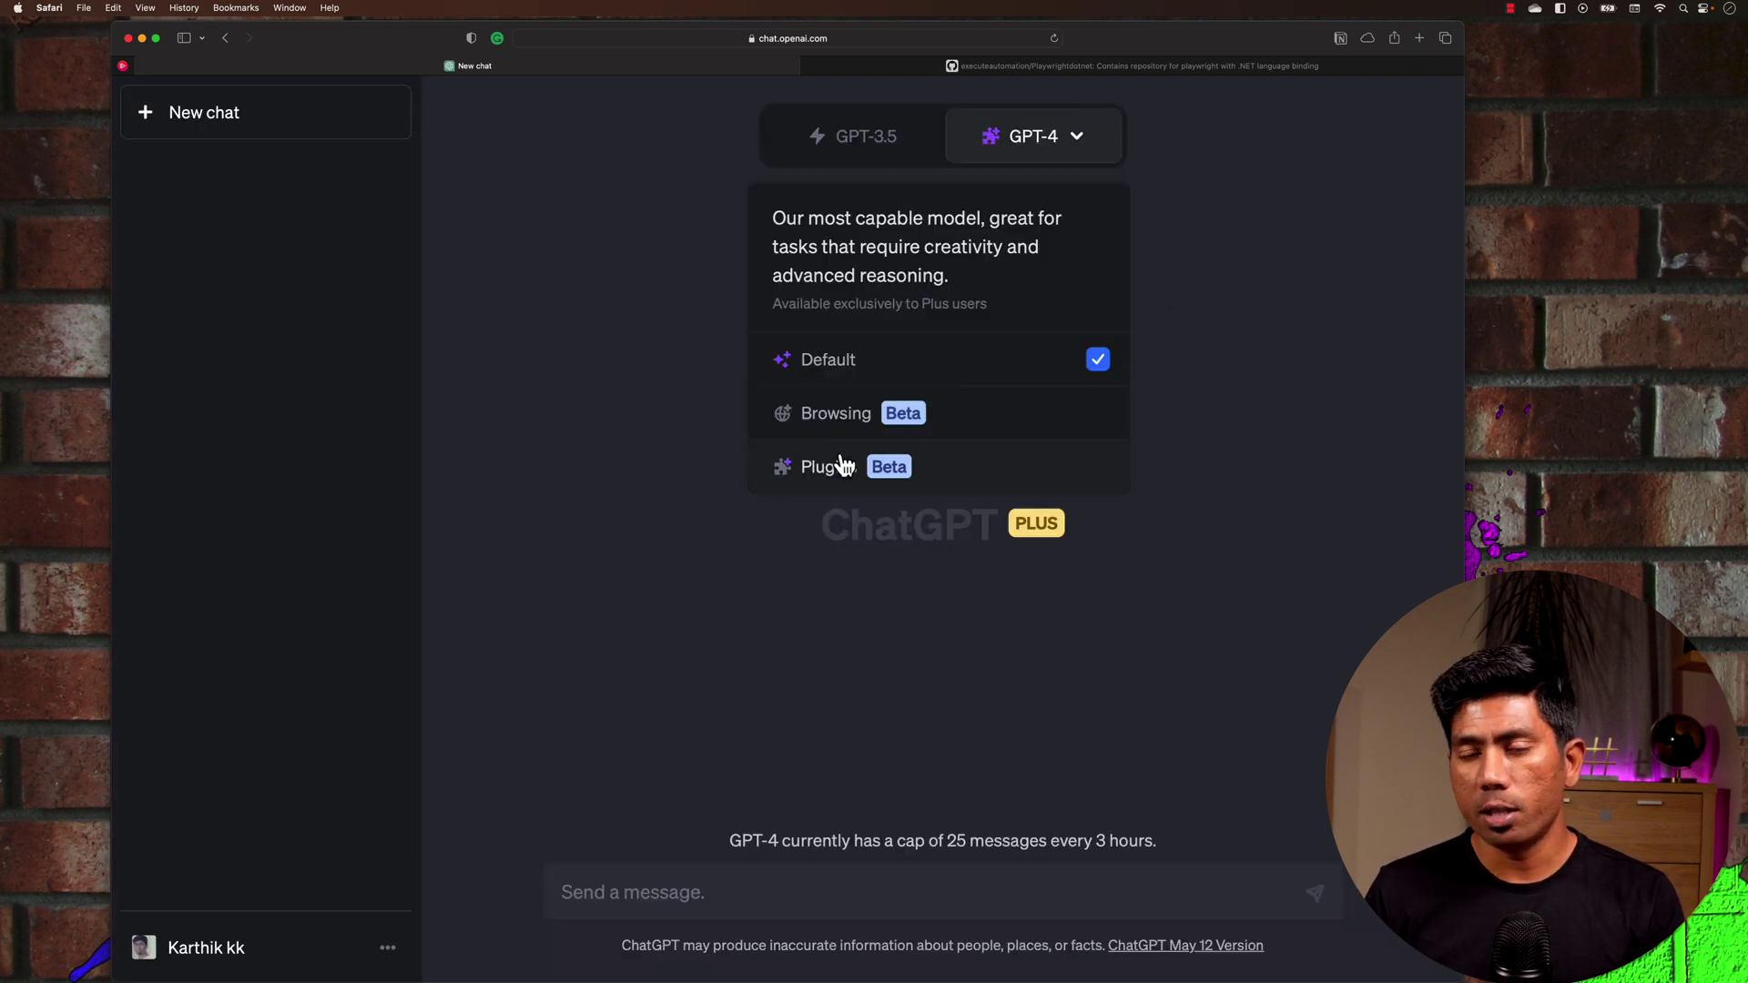
click(905, 139)
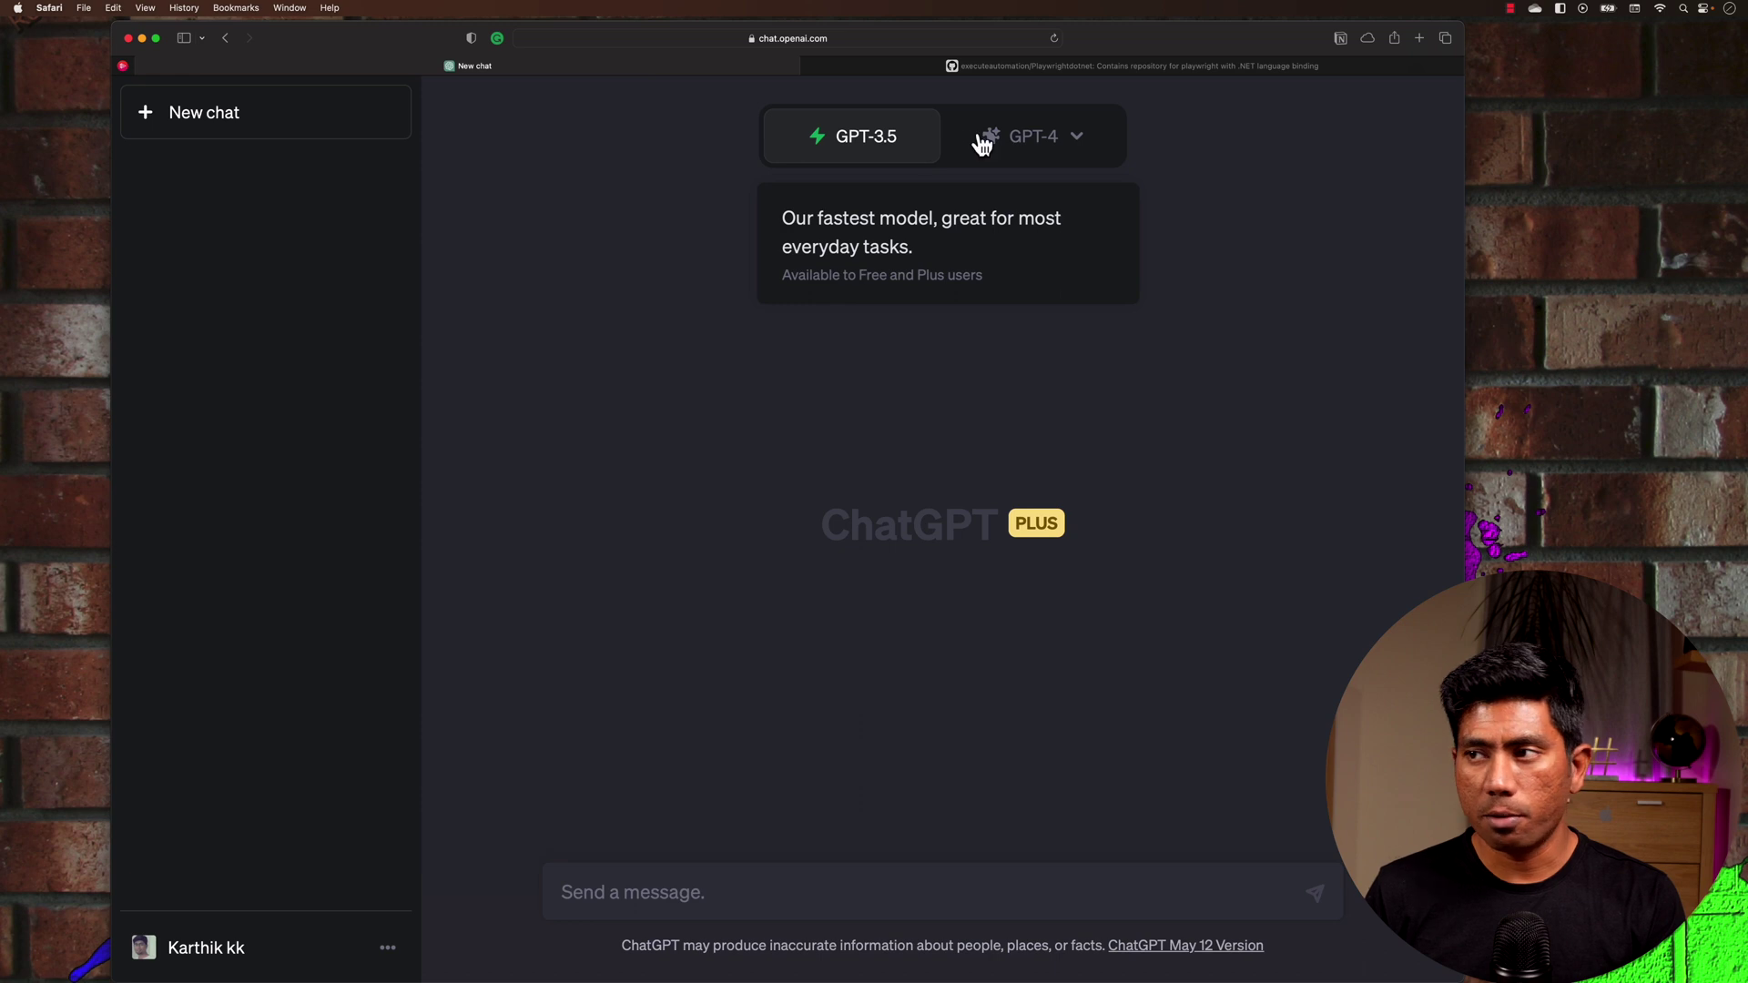
click(1022, 139)
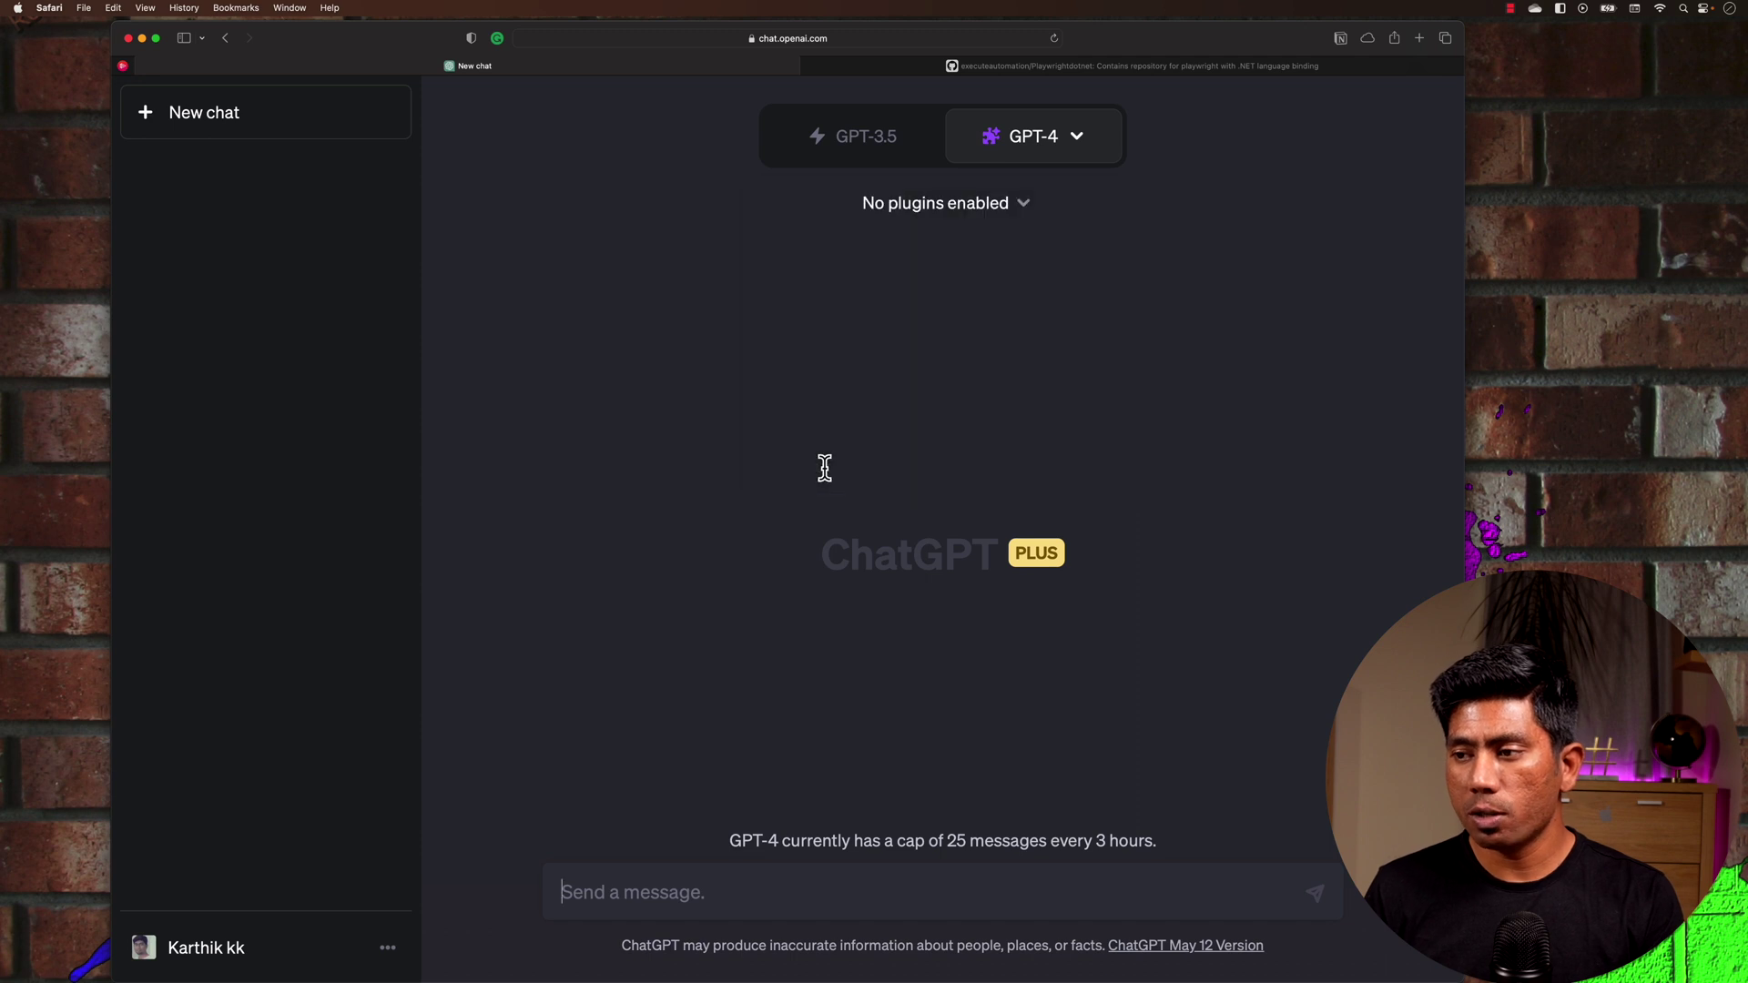
click(971, 216)
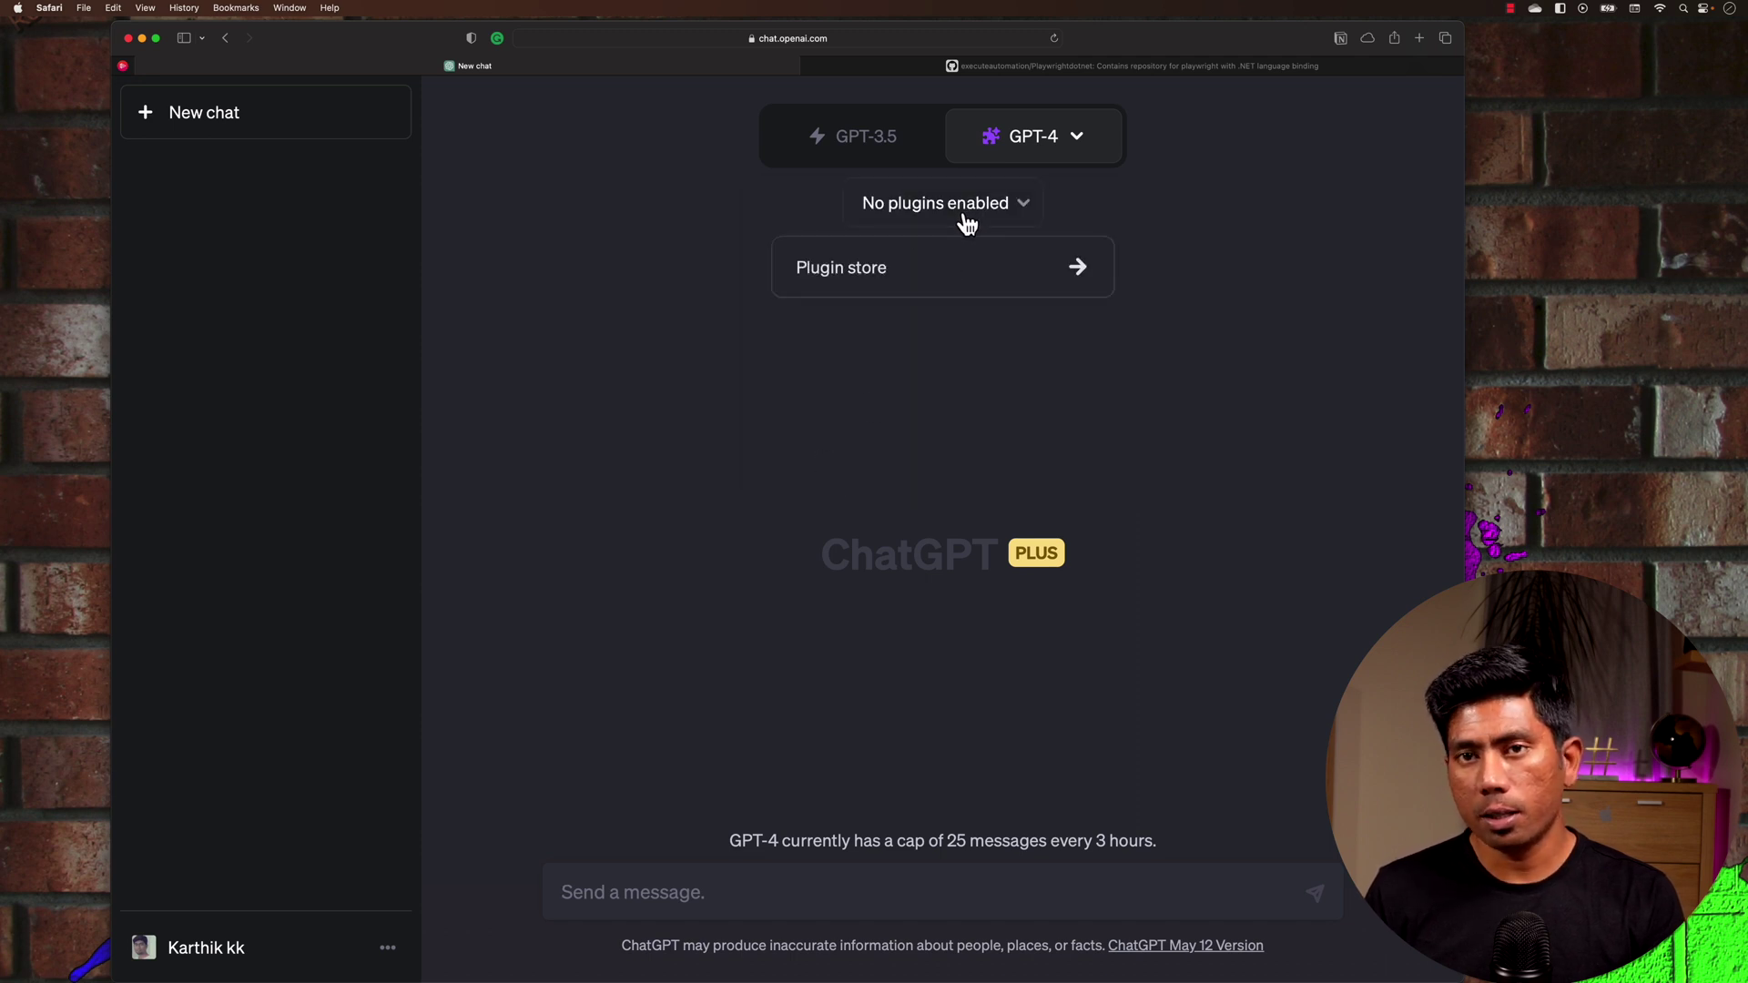
click(883, 288)
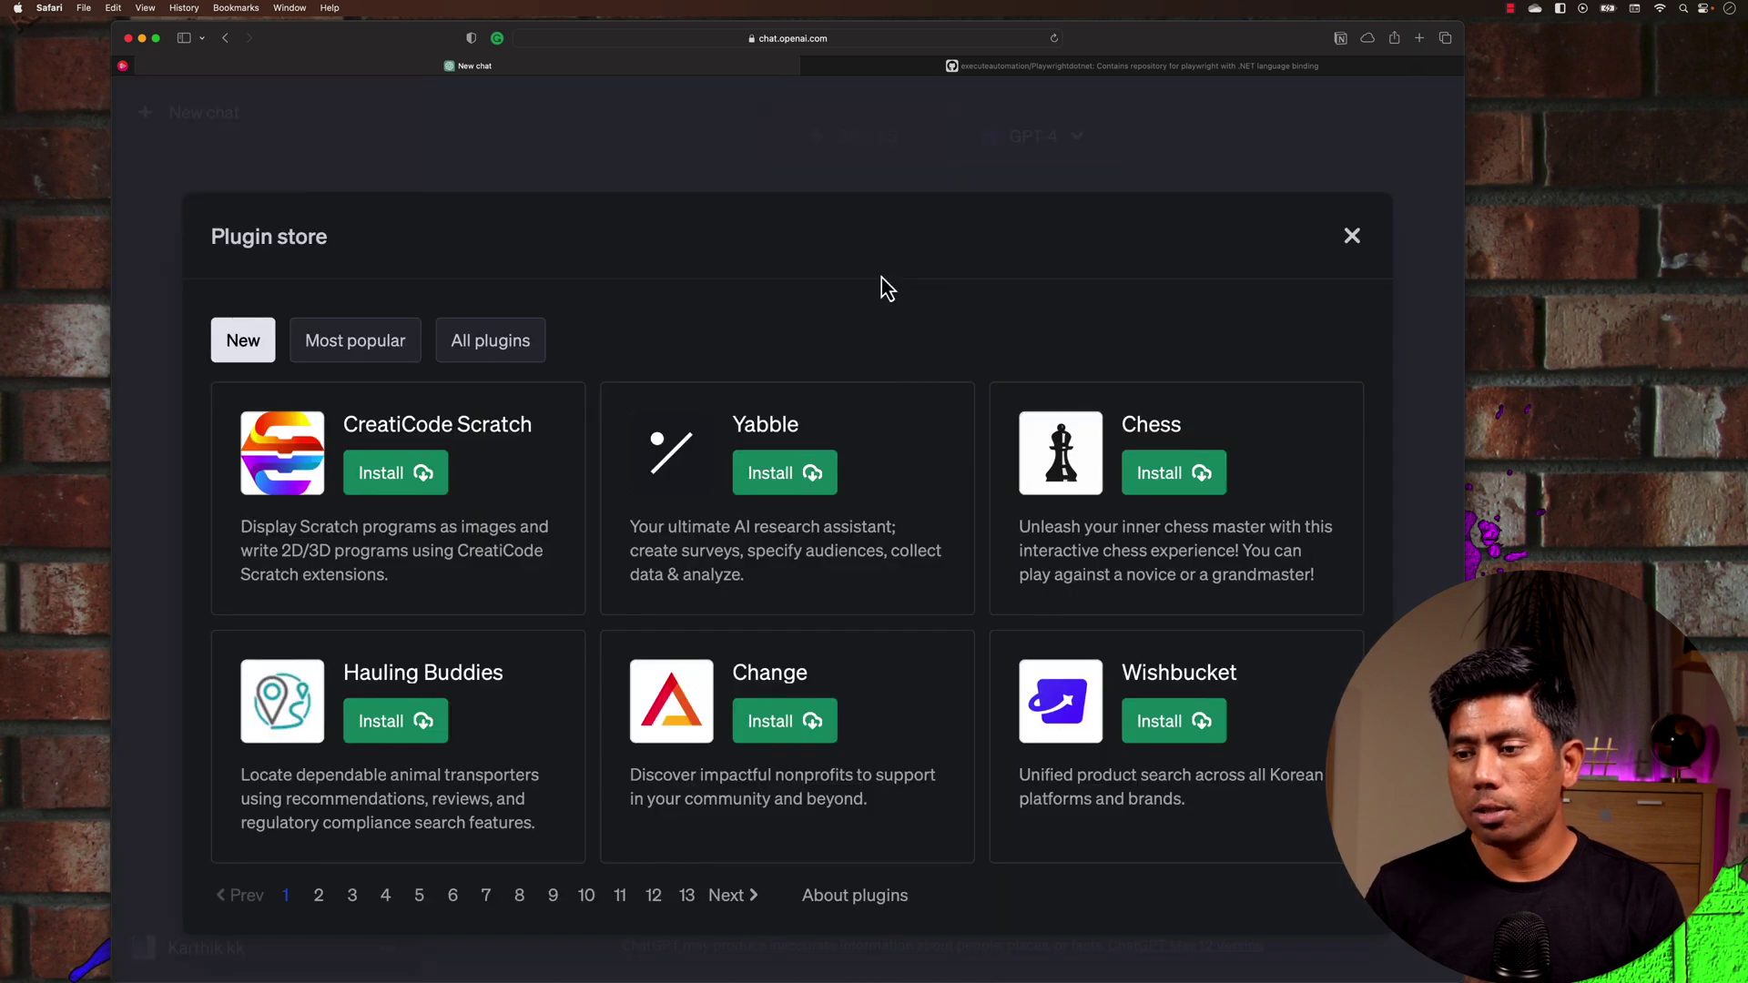
Page through the Plugin store to page 6, install Show Me, and close the store.
click(318, 901)
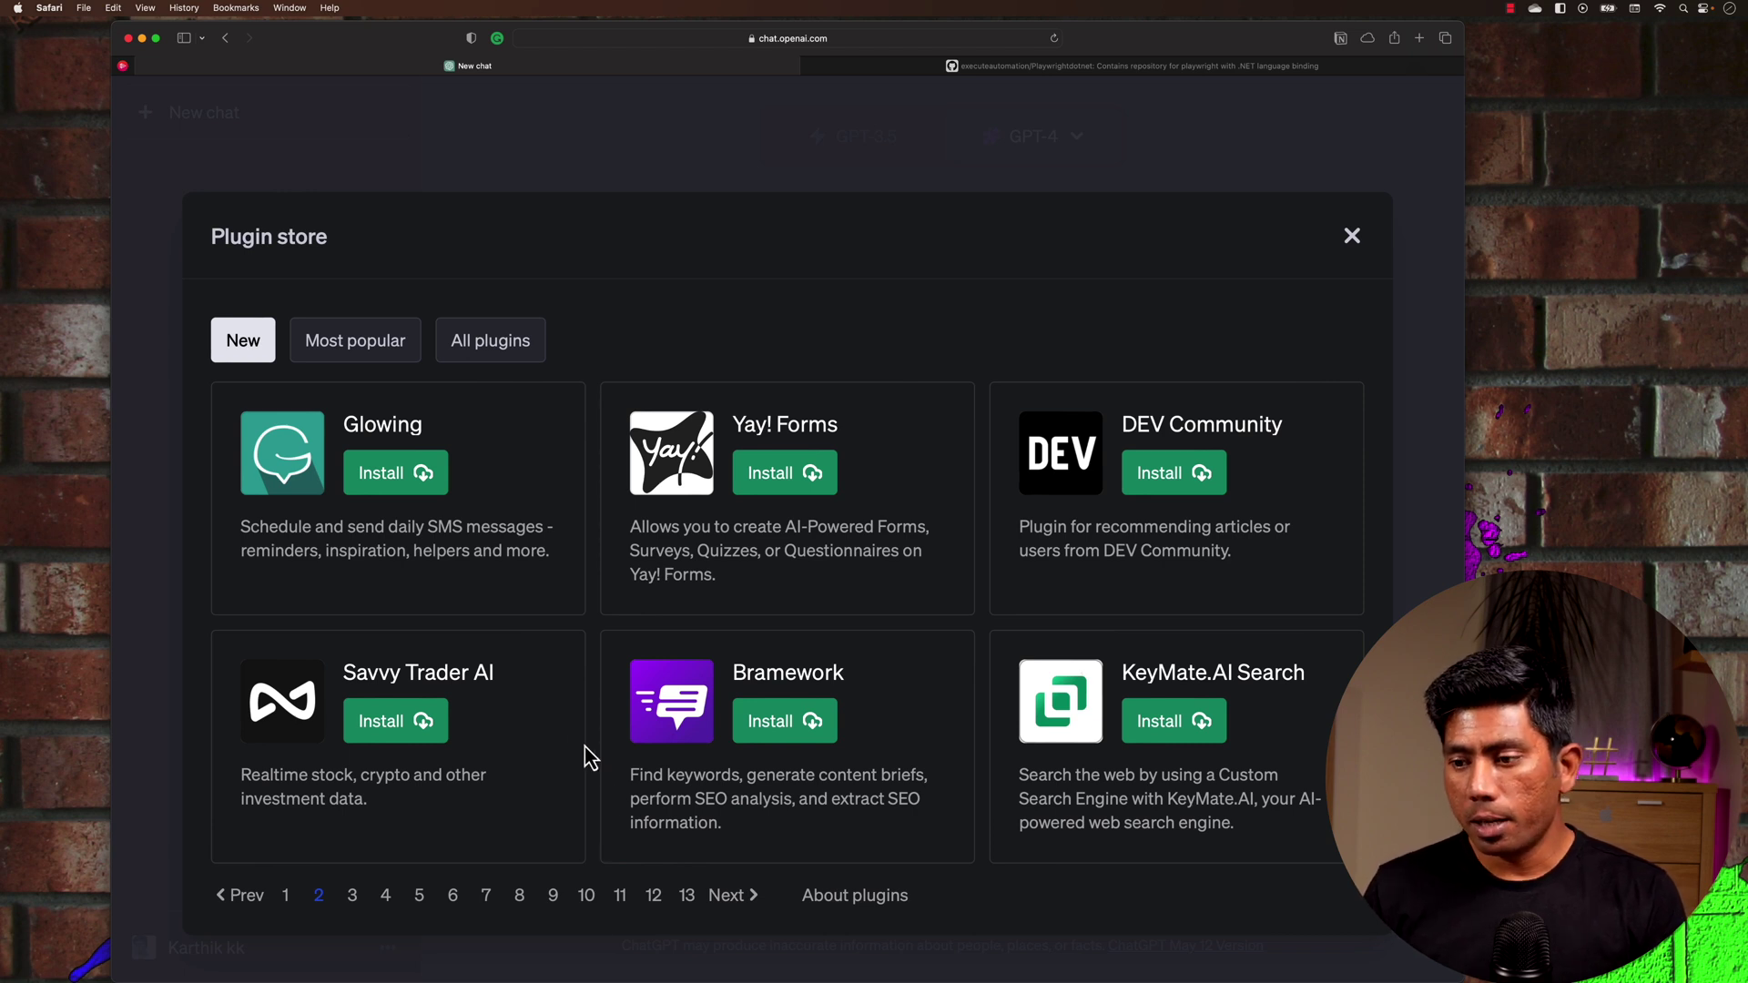
click(687, 899)
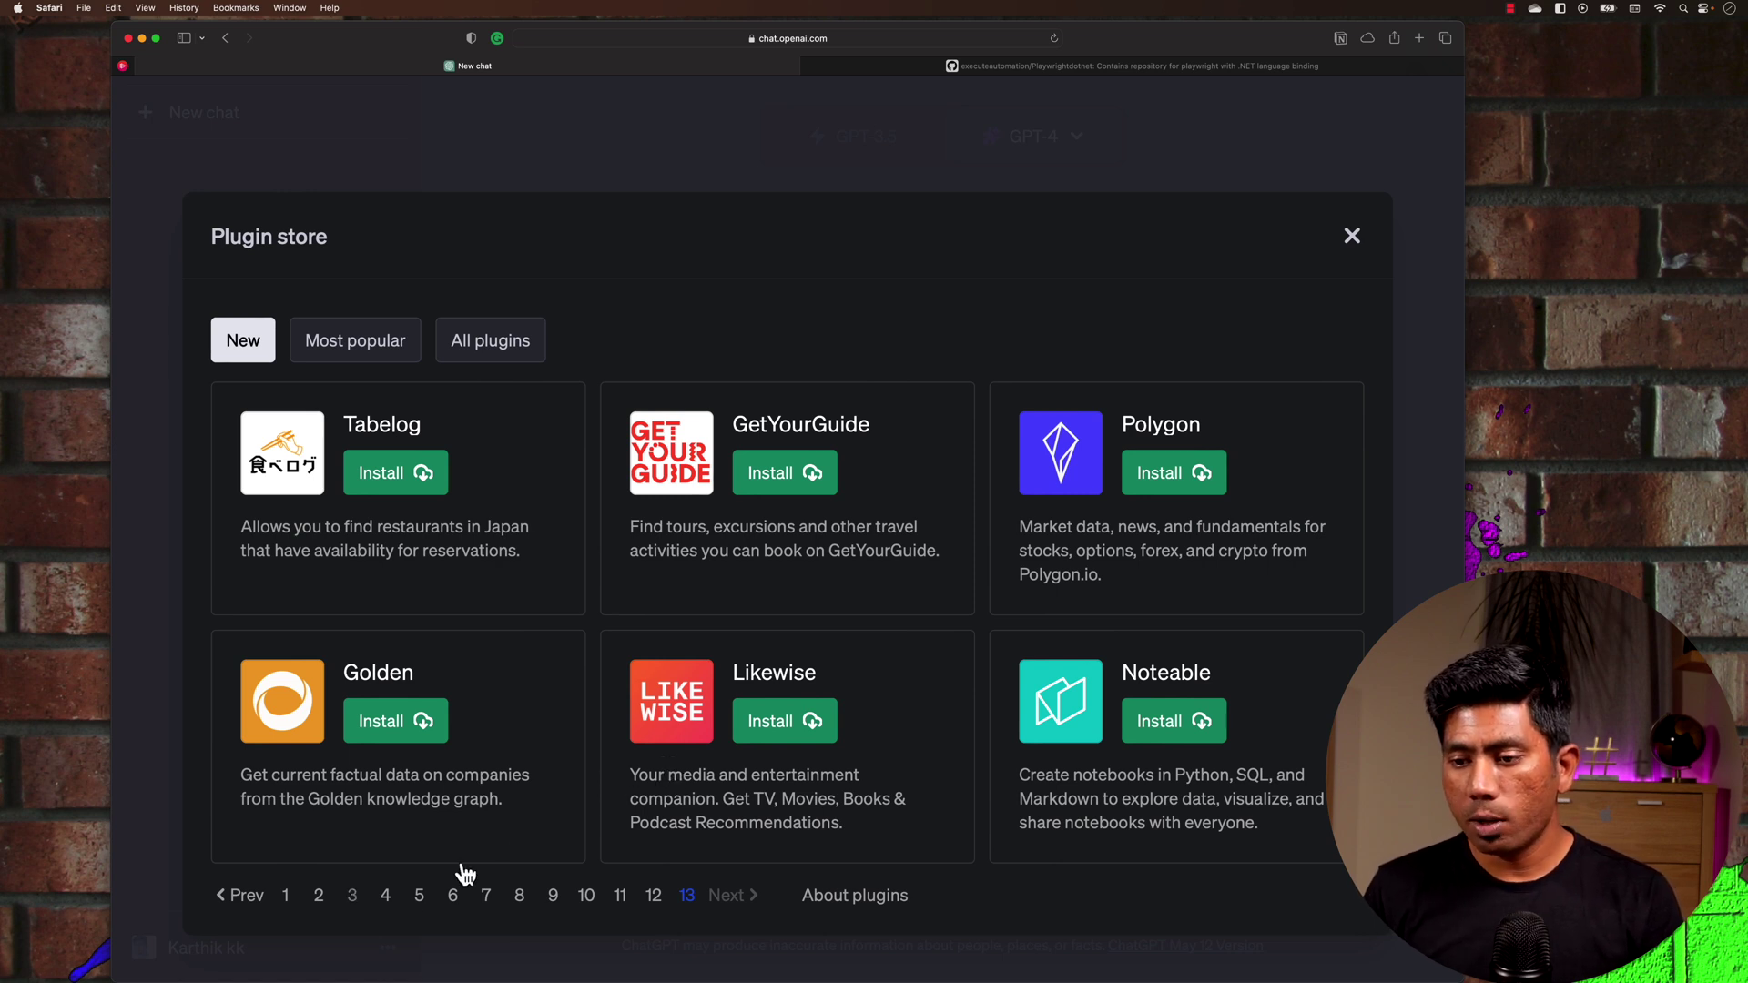
click(388, 899)
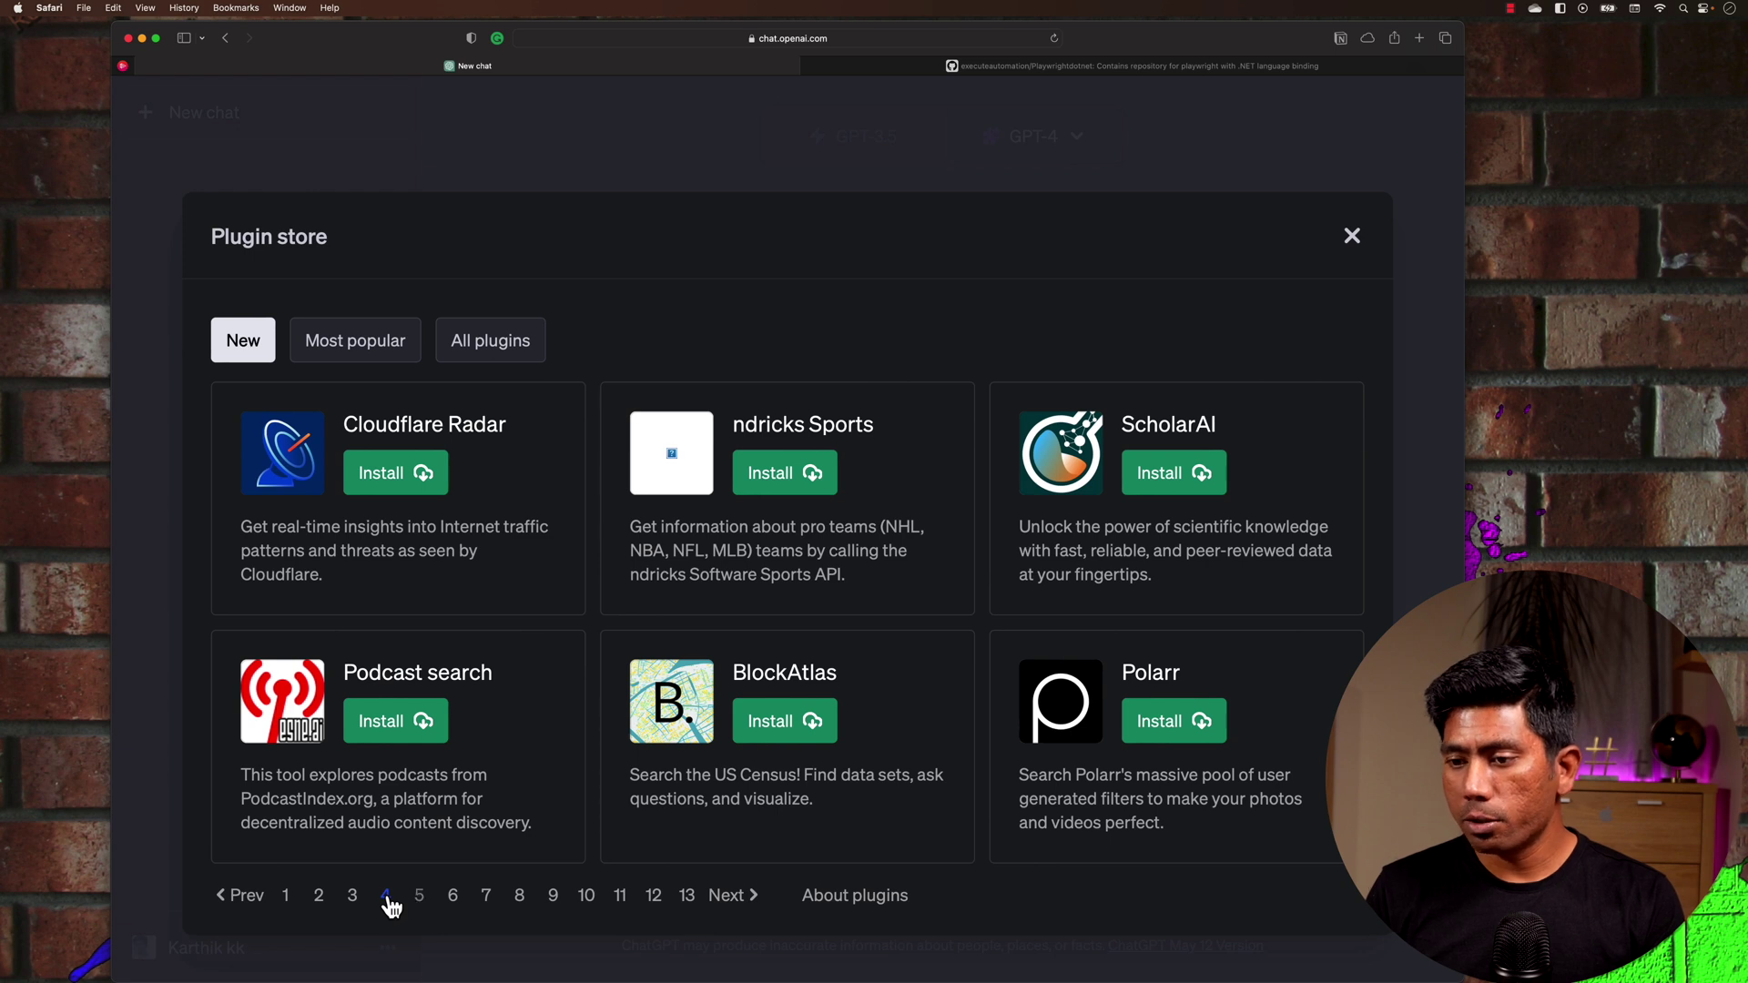
click(418, 902)
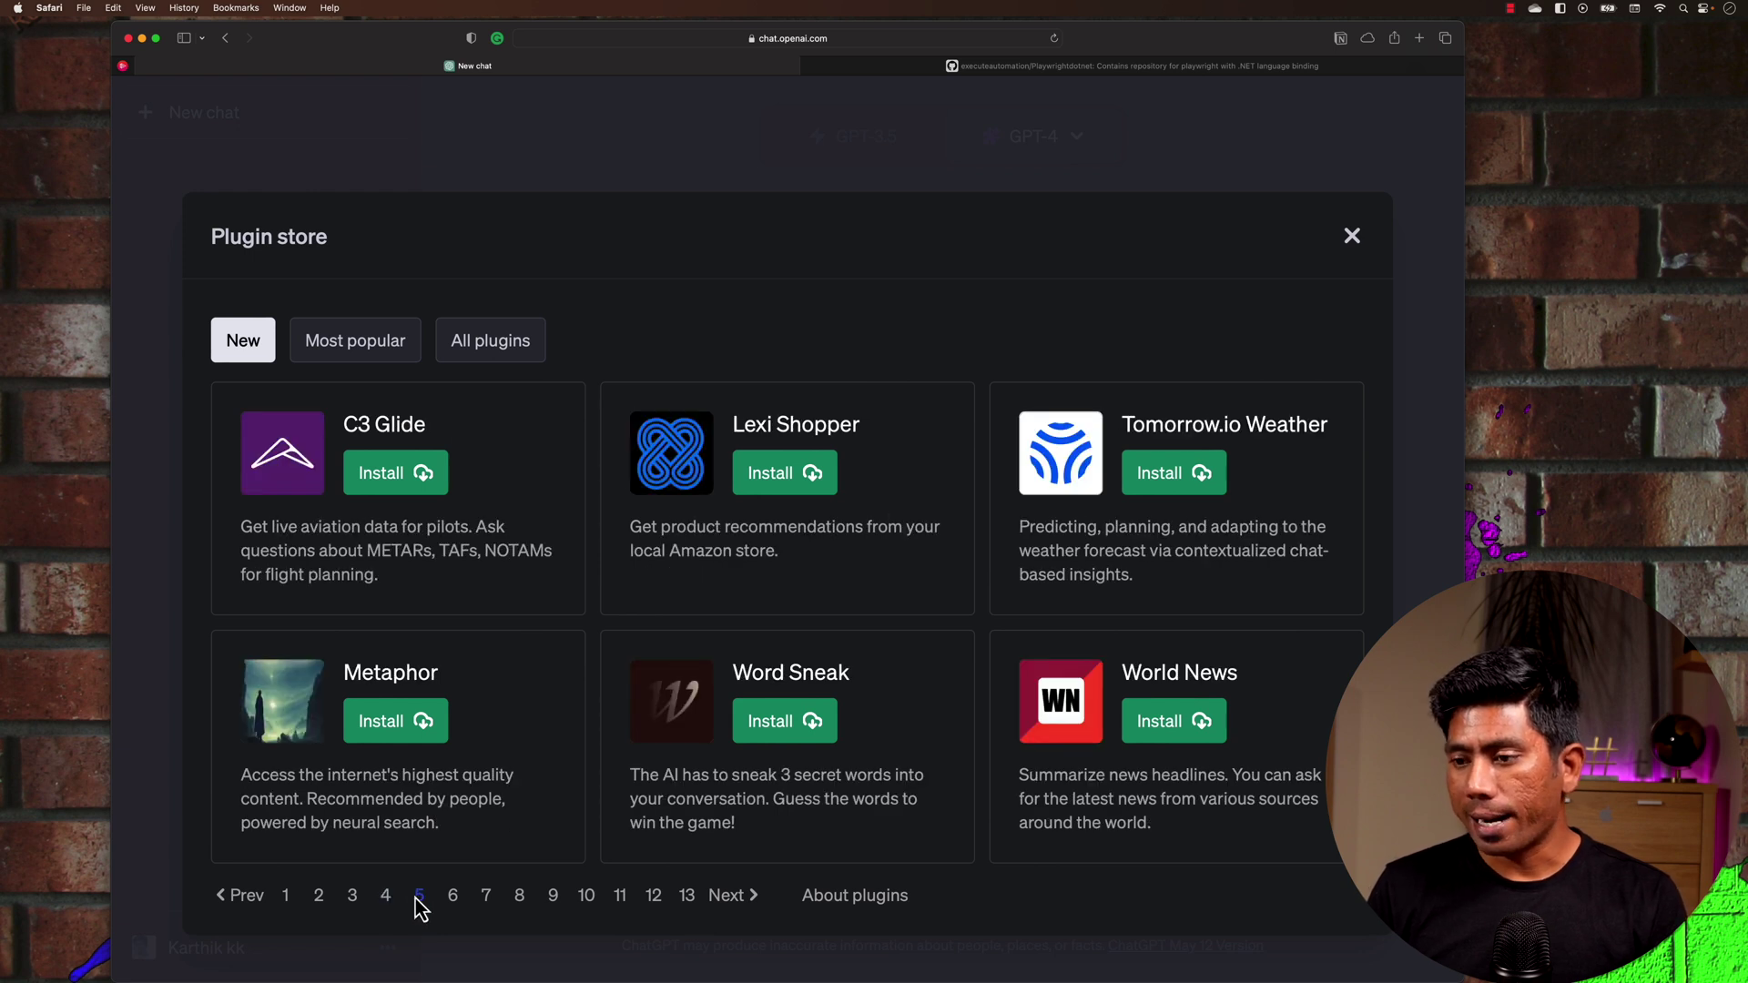
click(453, 901)
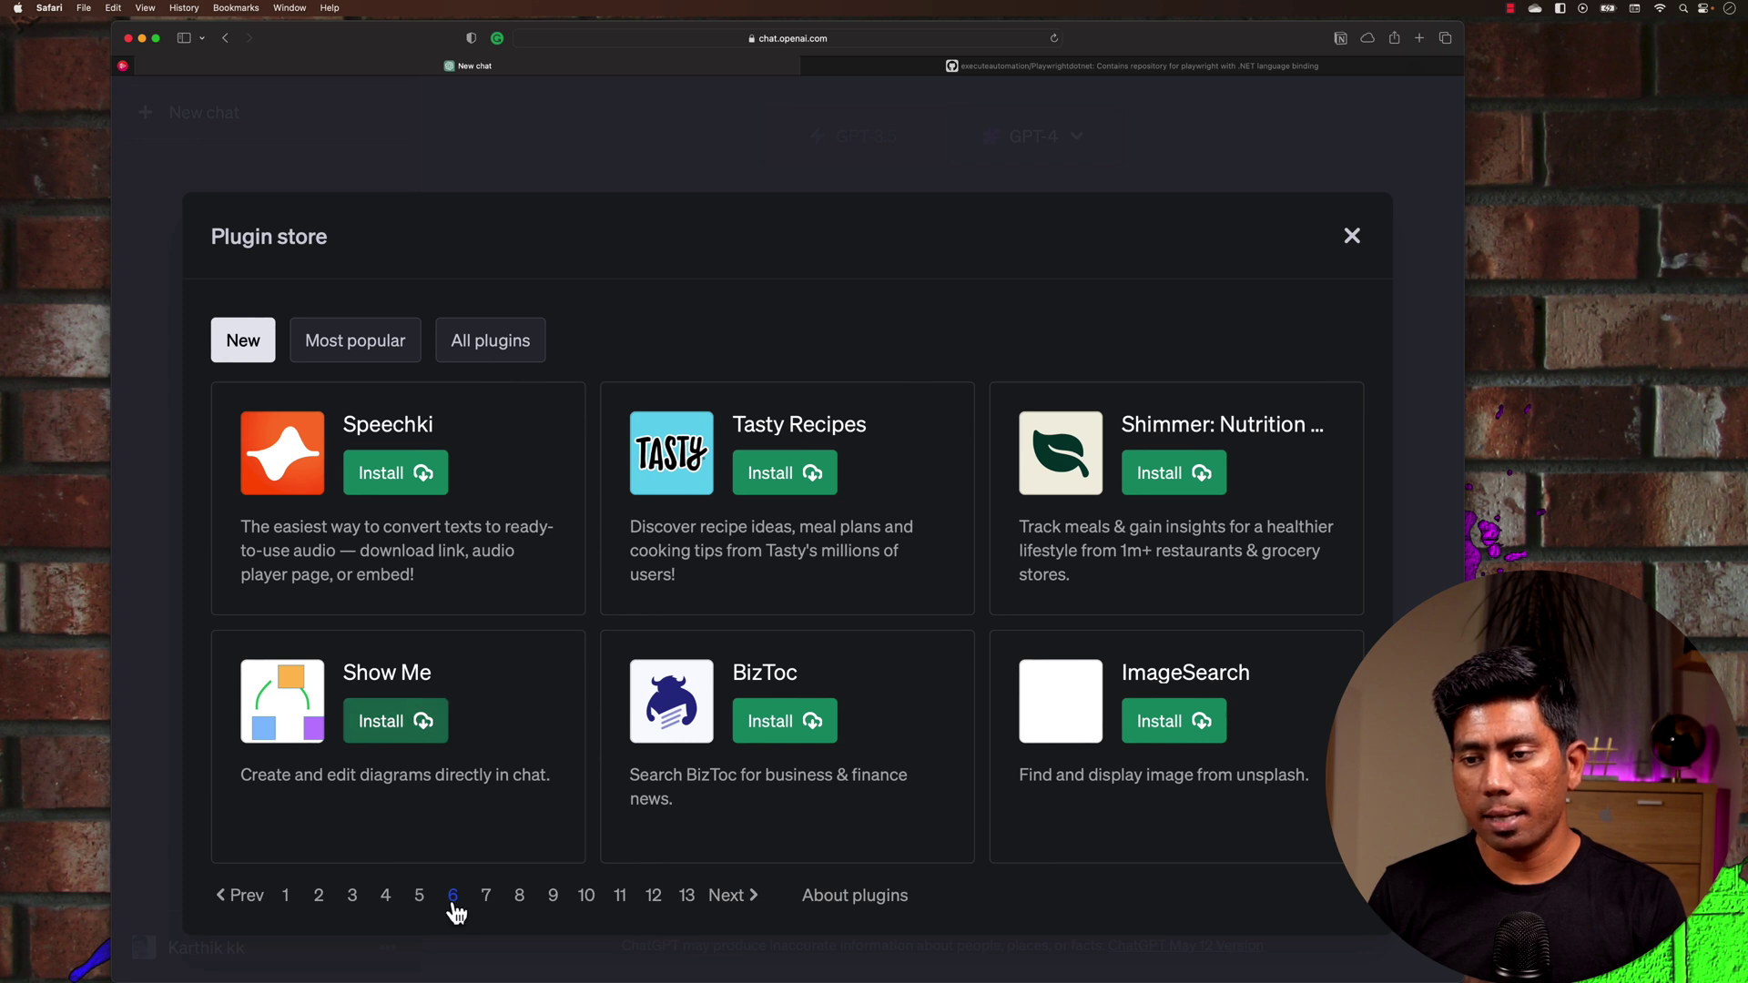
click(394, 733)
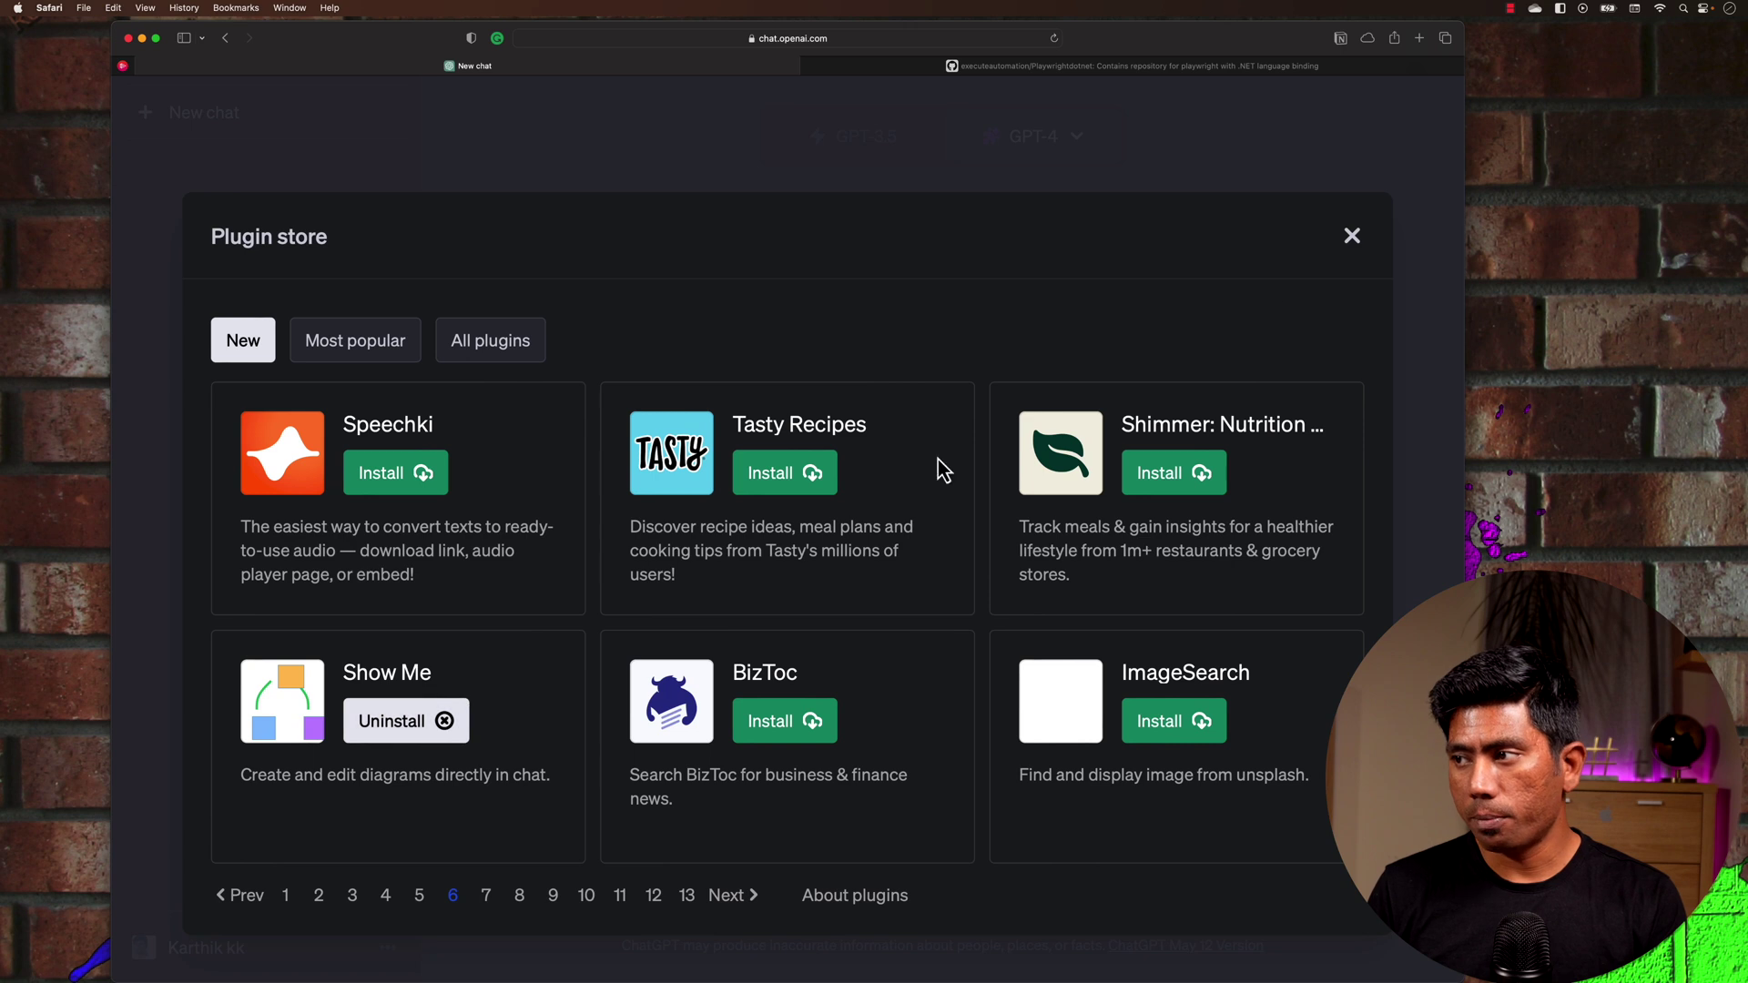
click(1351, 239)
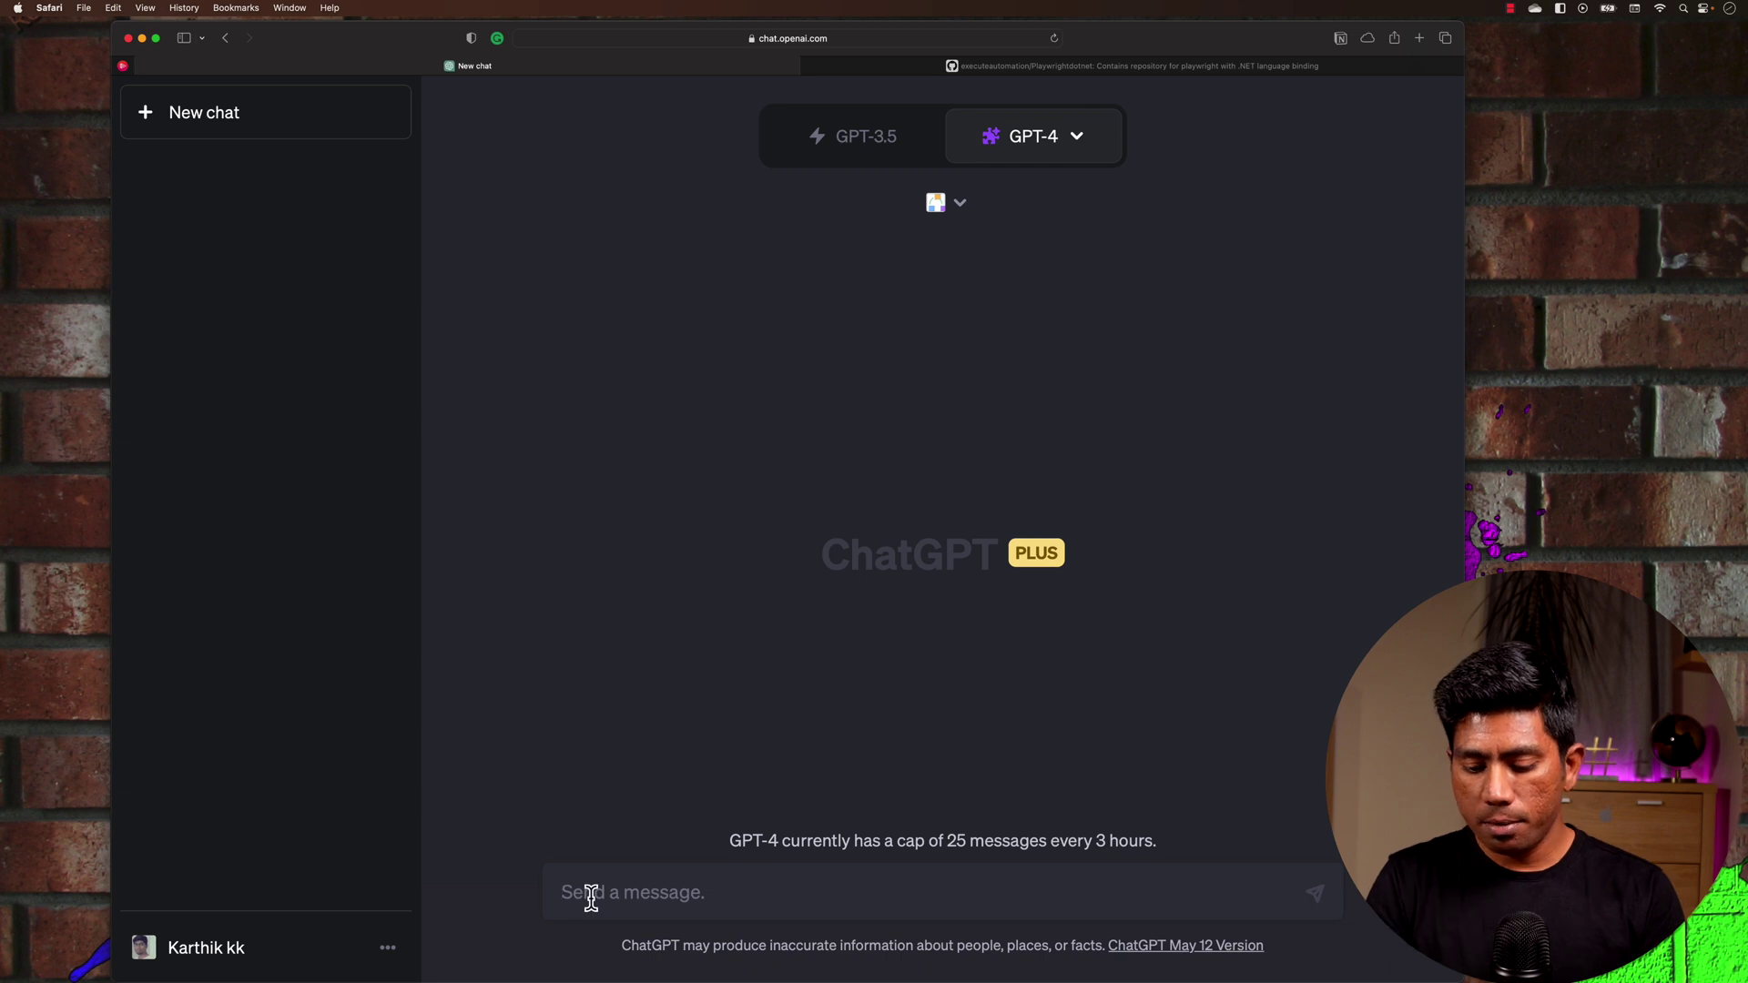
Send 'draw playwright testing tool architecture' and select the opening lines of the returned Mermaid code.
text(Ply)
key(BackSpace)
key(BackSpace)
key(BackSpace)
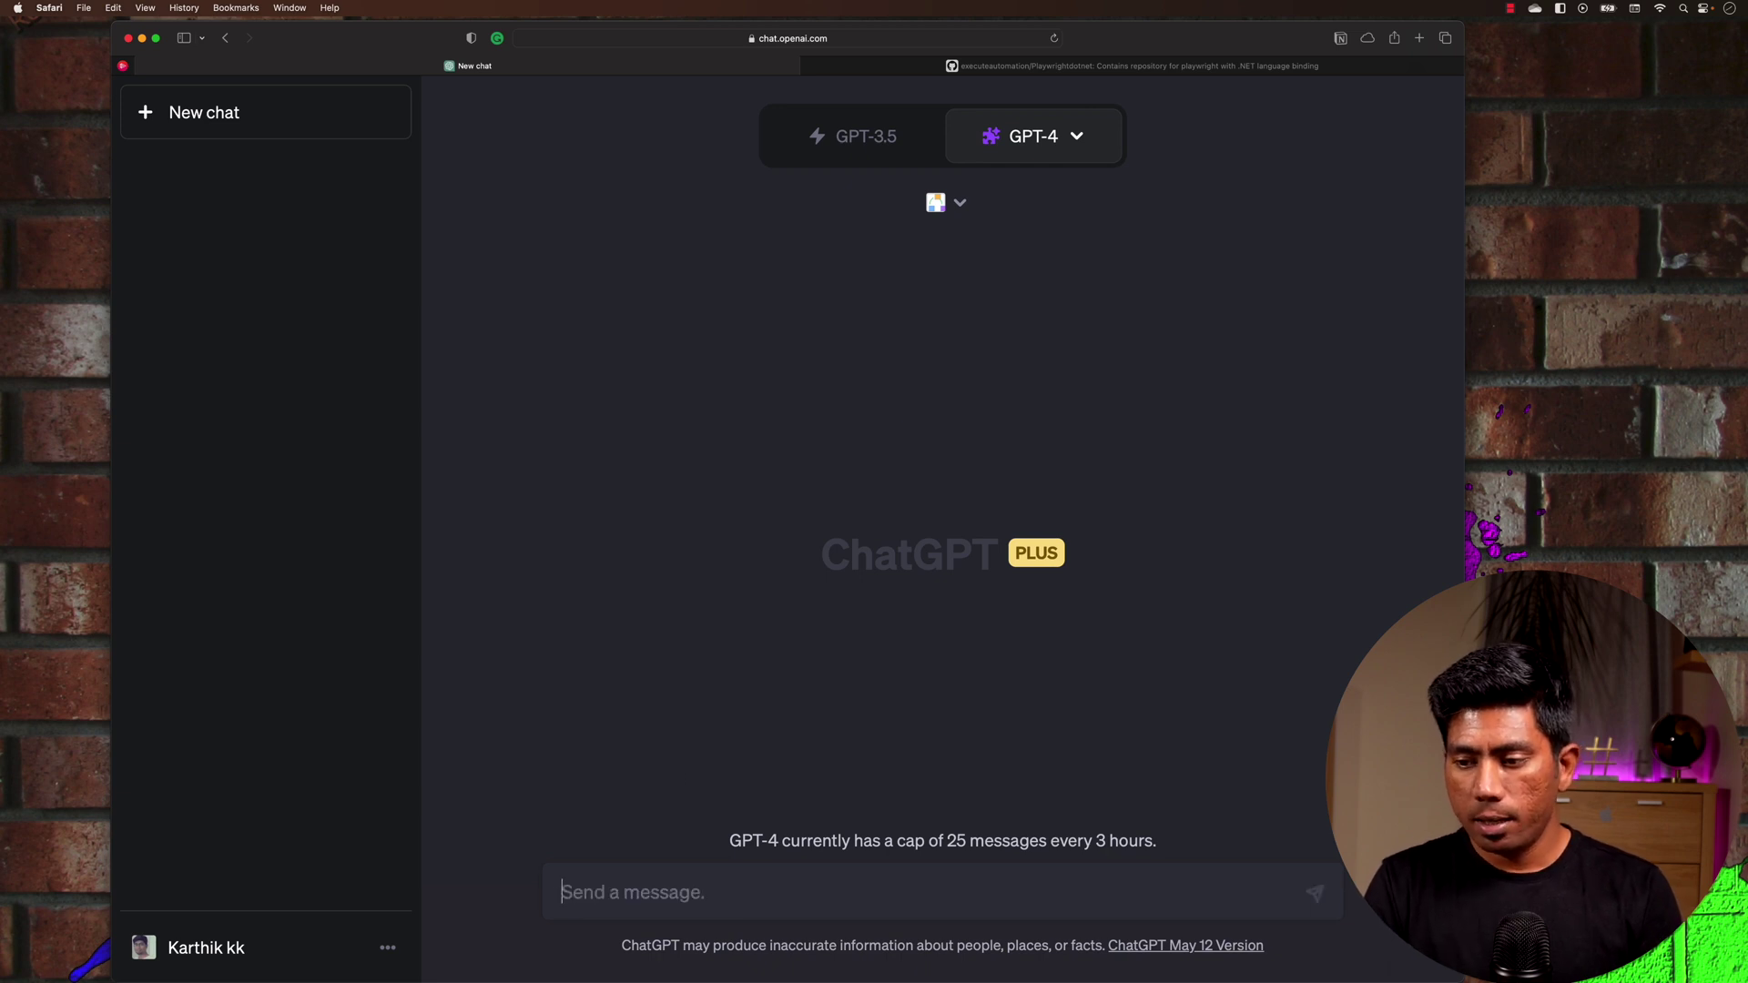
text(draw playwrigh)
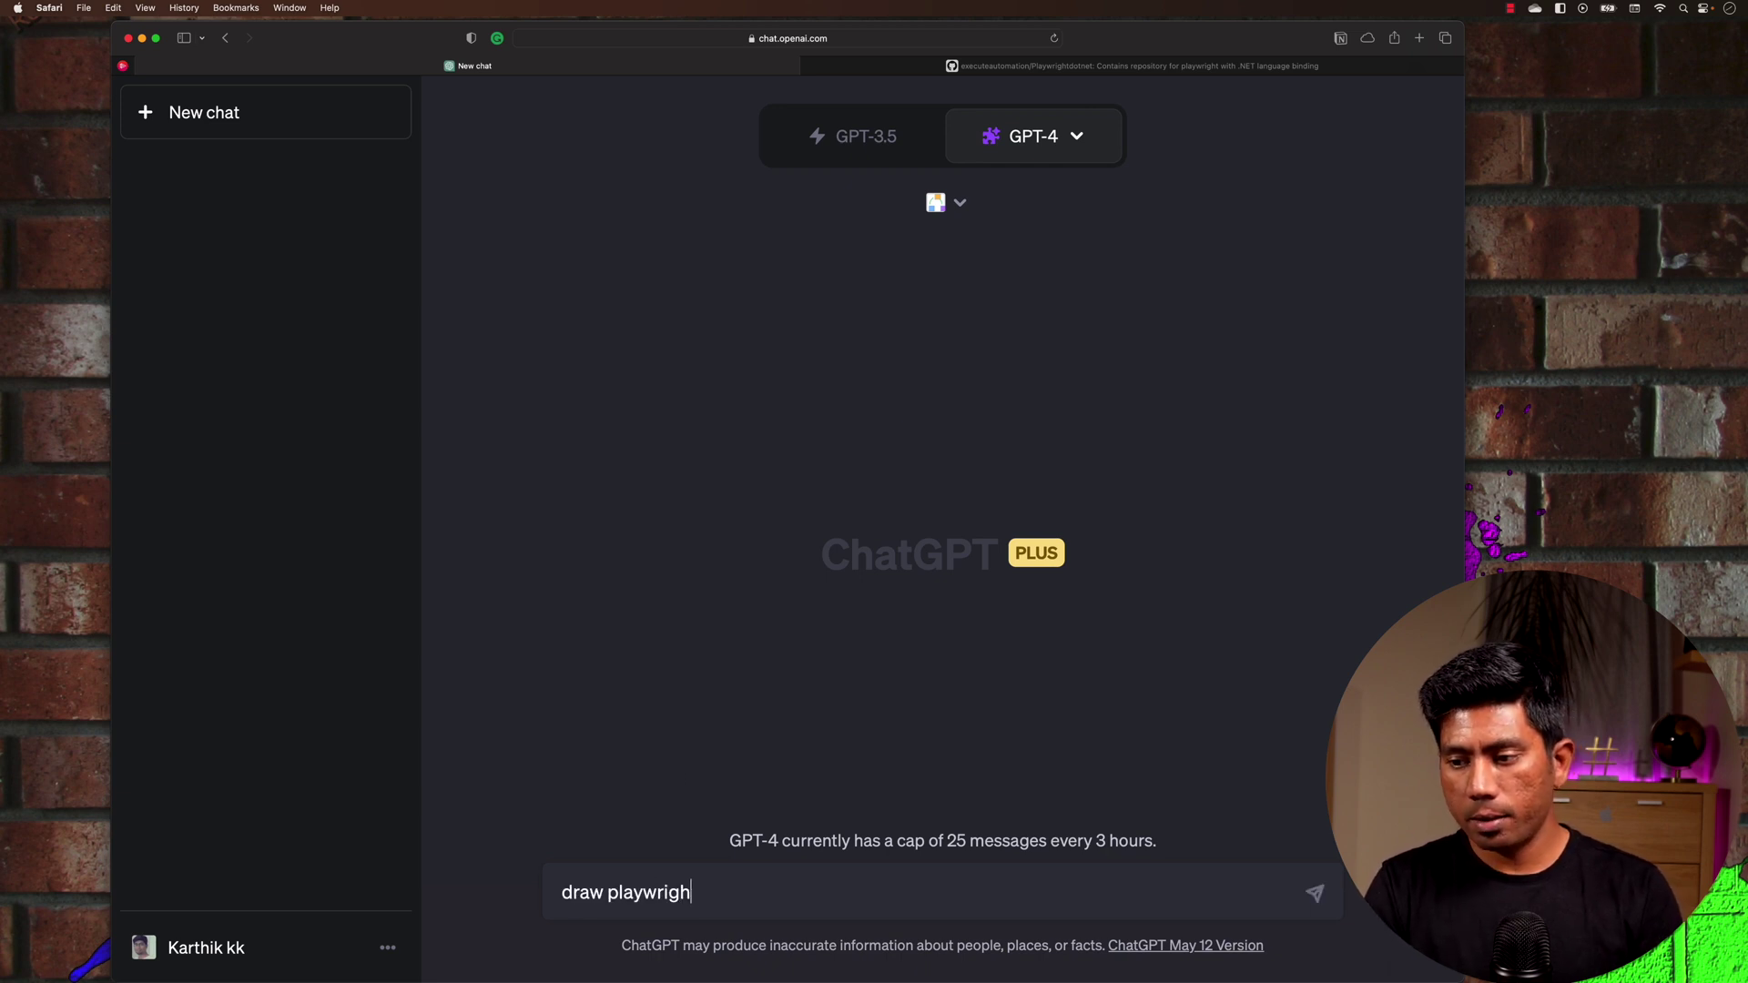
text(t testing tool)
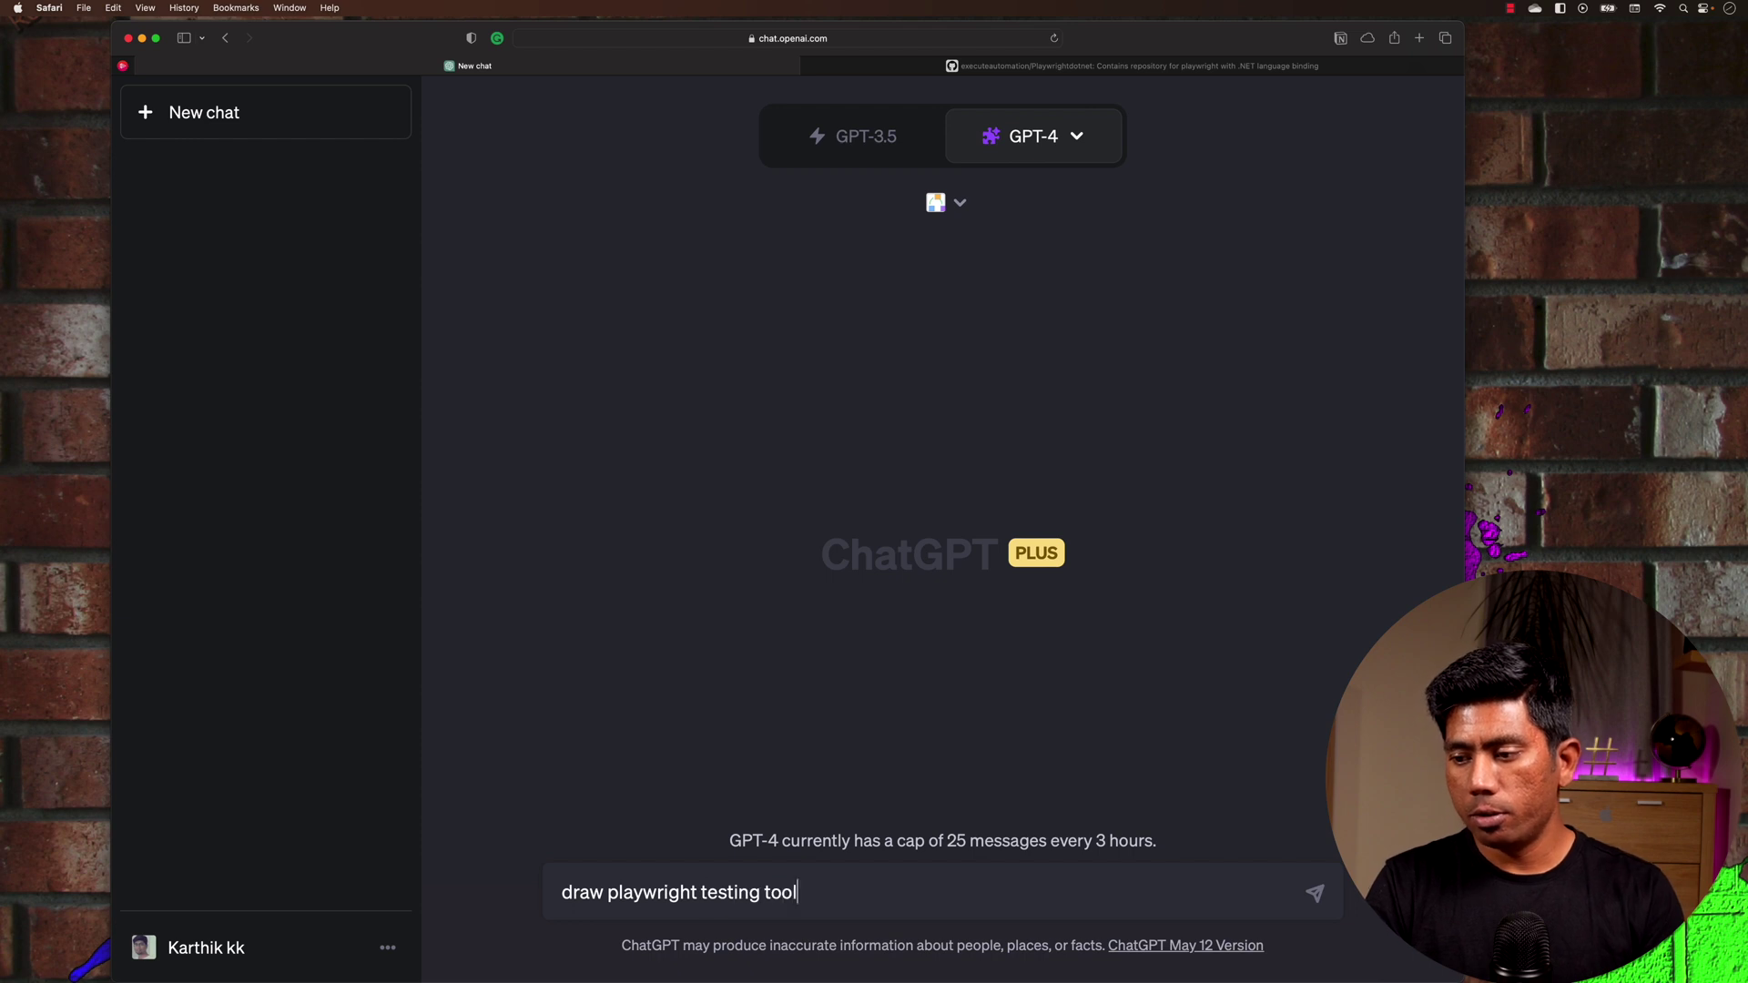
text( architecture)
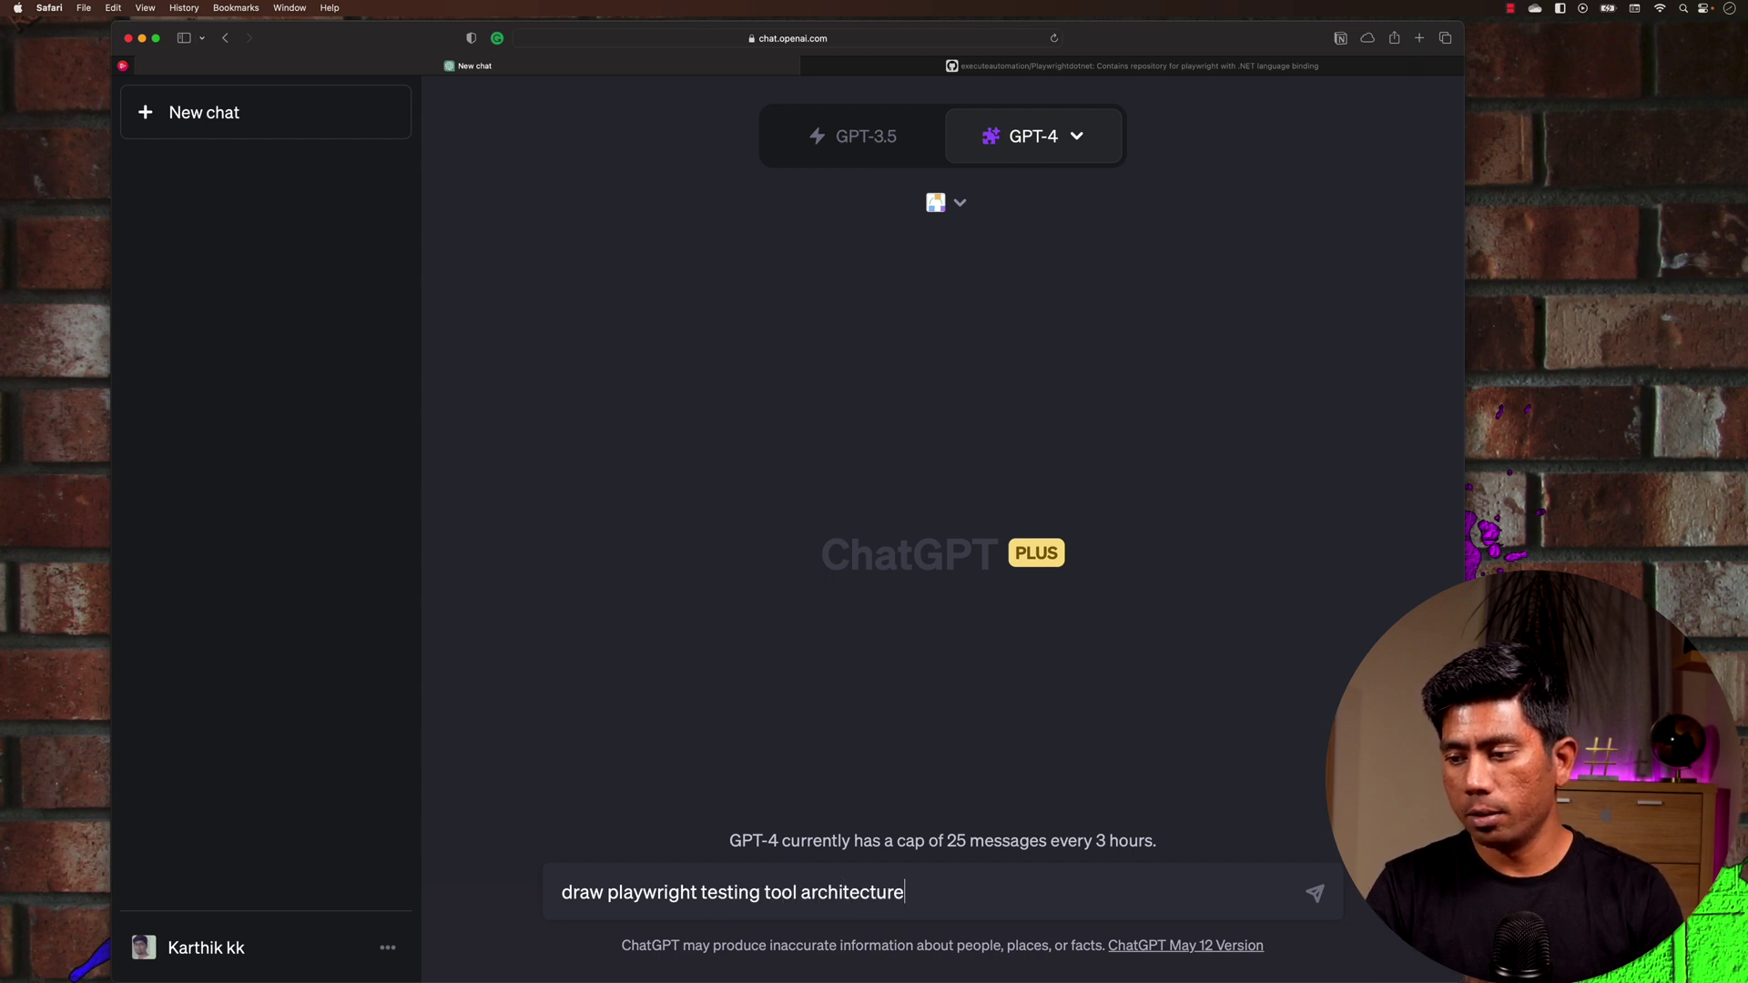
key(Return)
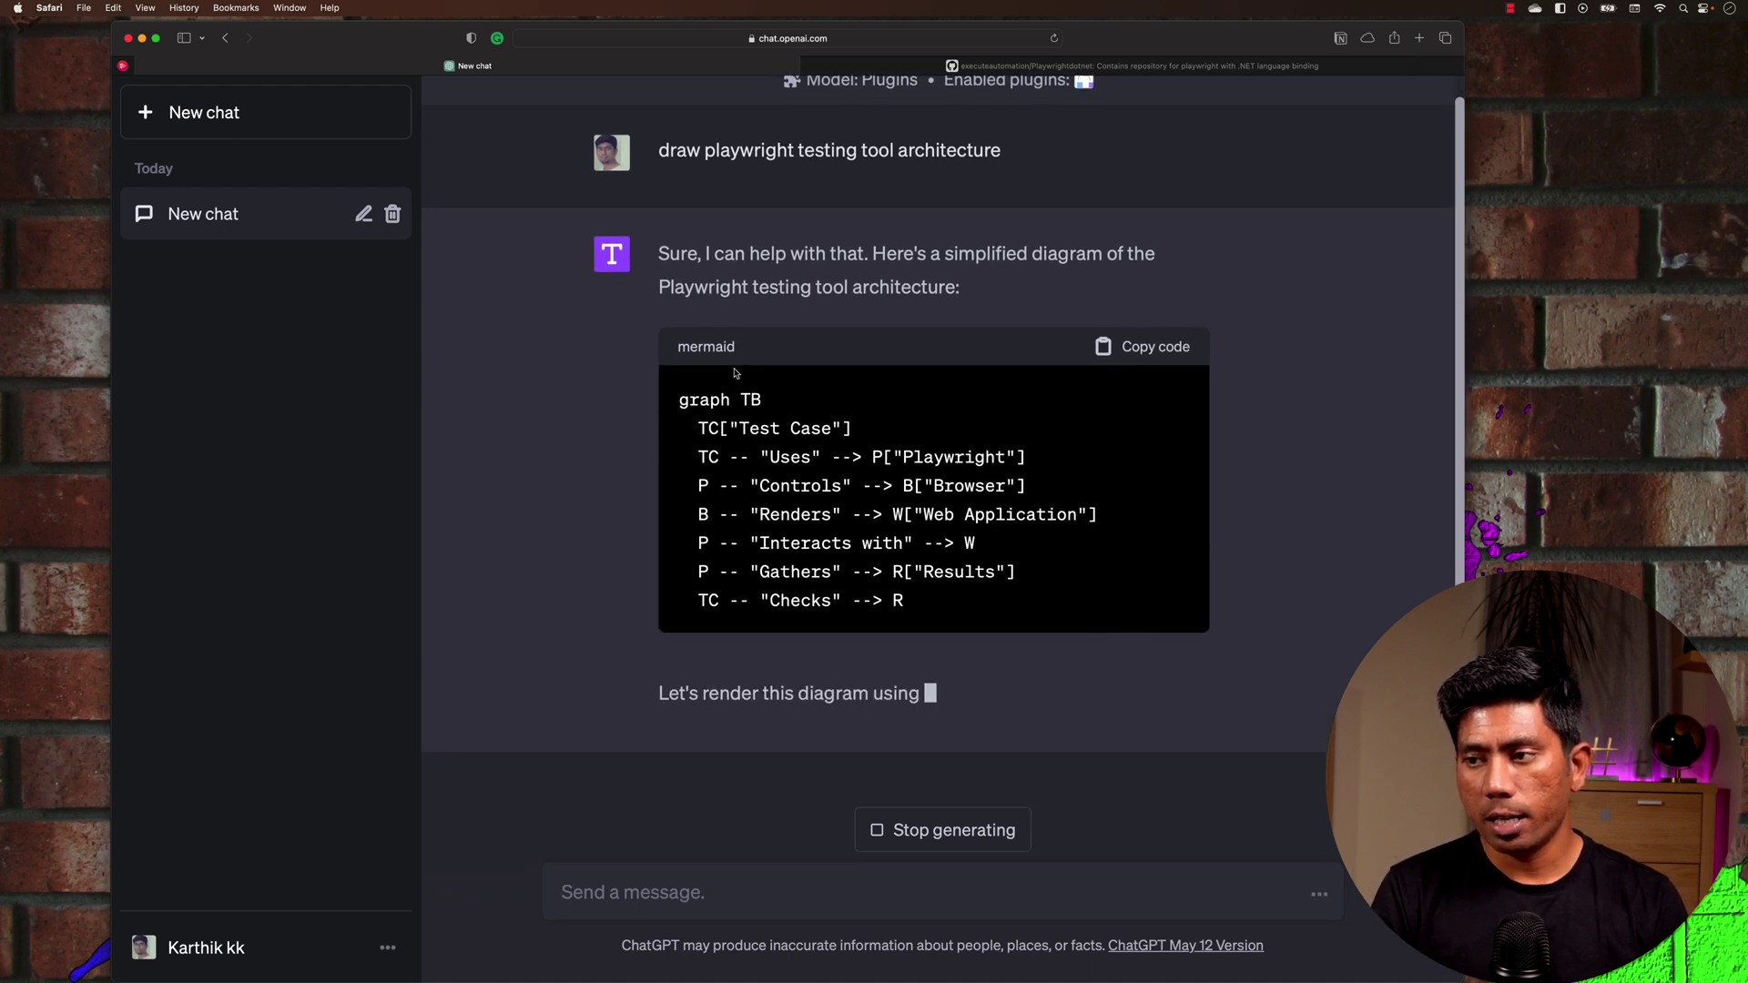
drag(680, 401, 905, 603)
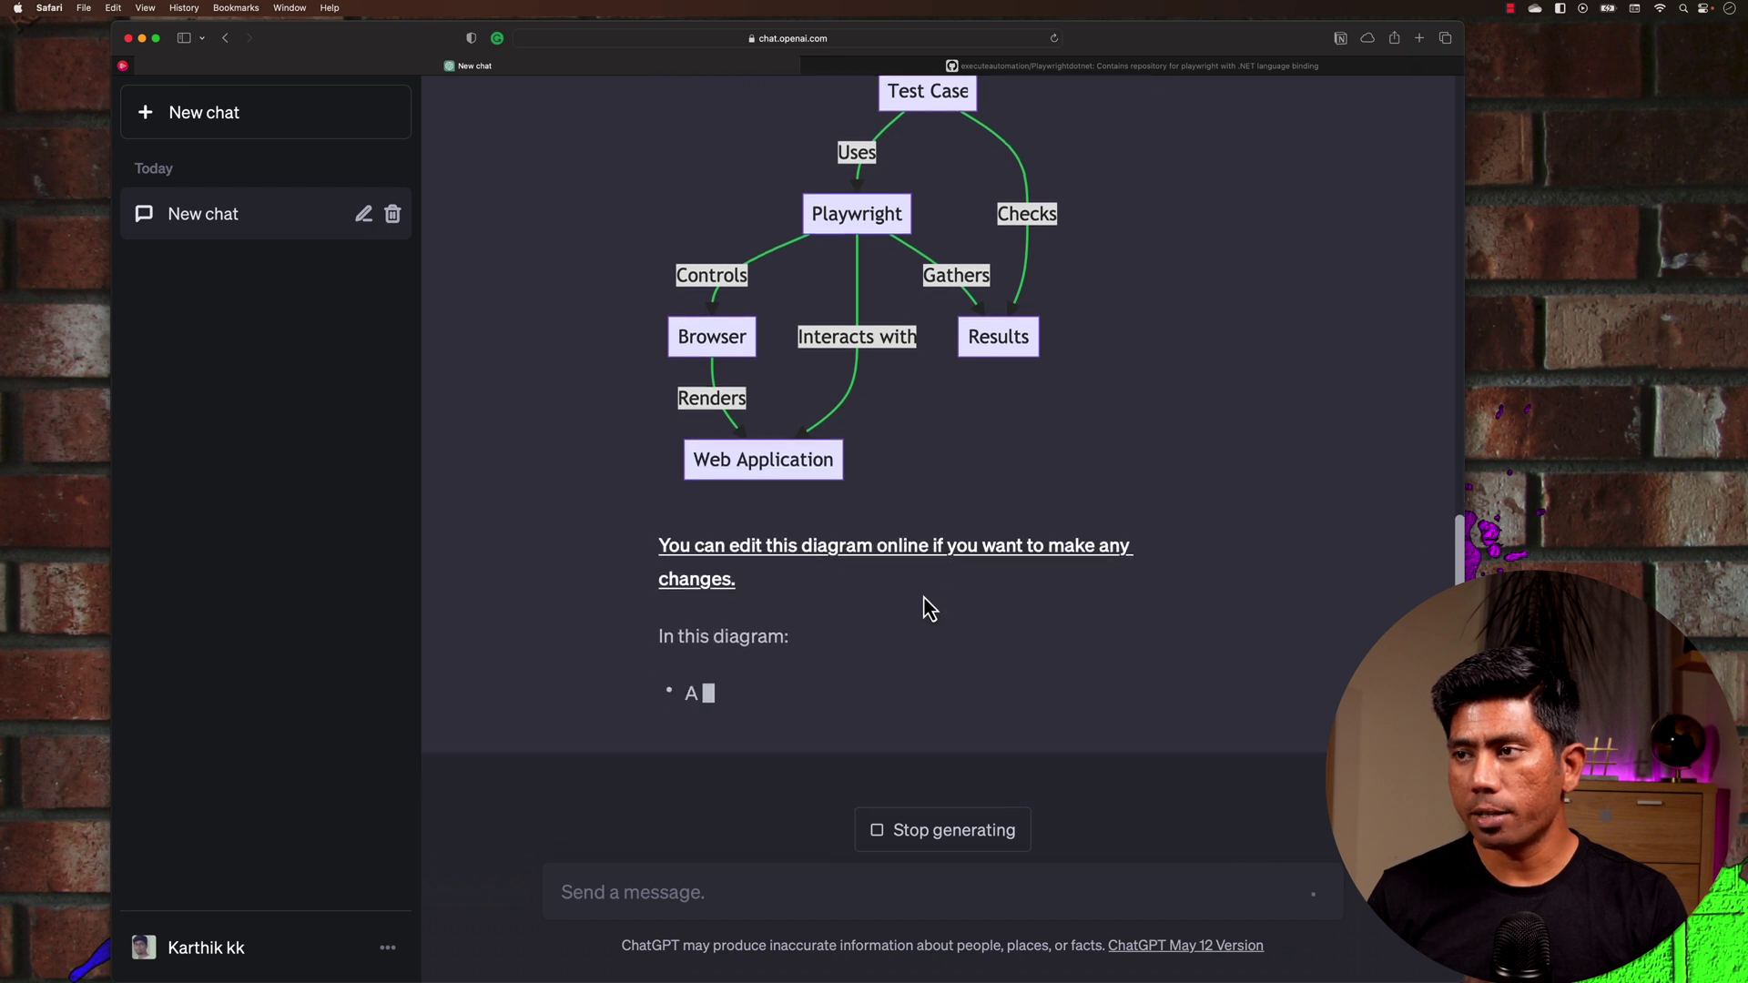
Scroll through the Show Me diagram and explanation, then follow the 'edit this diagram online' link.
scroll(924, 598, up, 2)
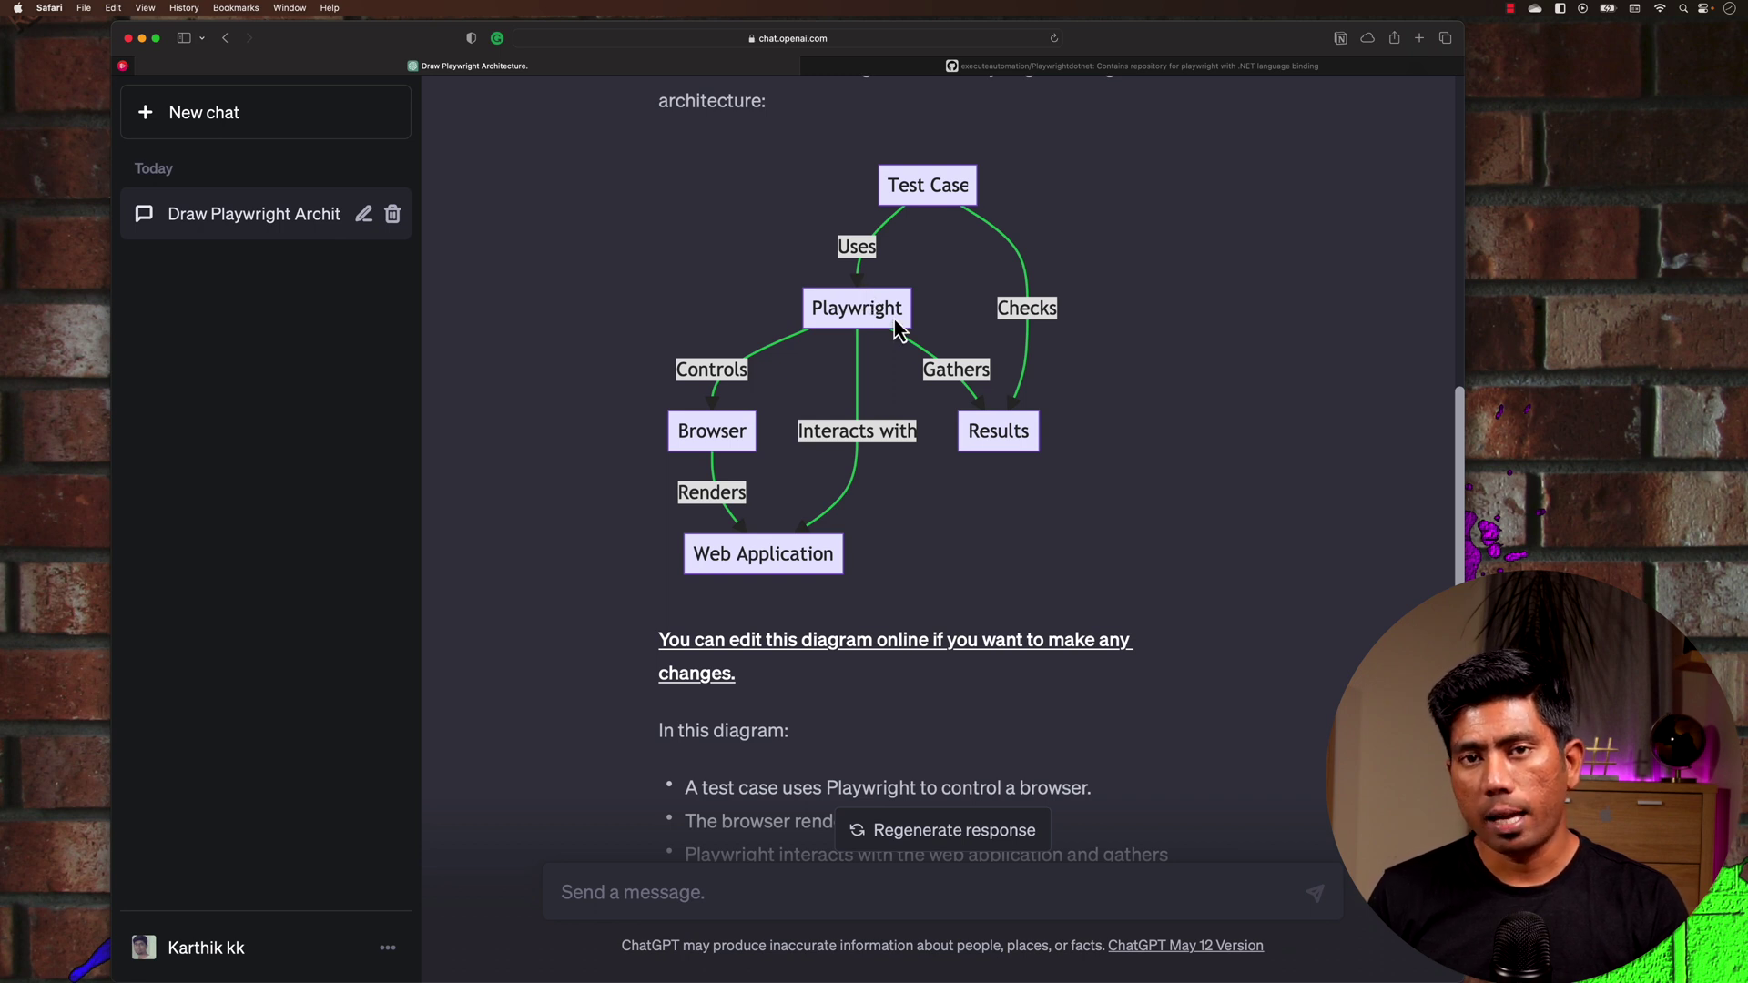
scroll(1017, 446, down, 10)
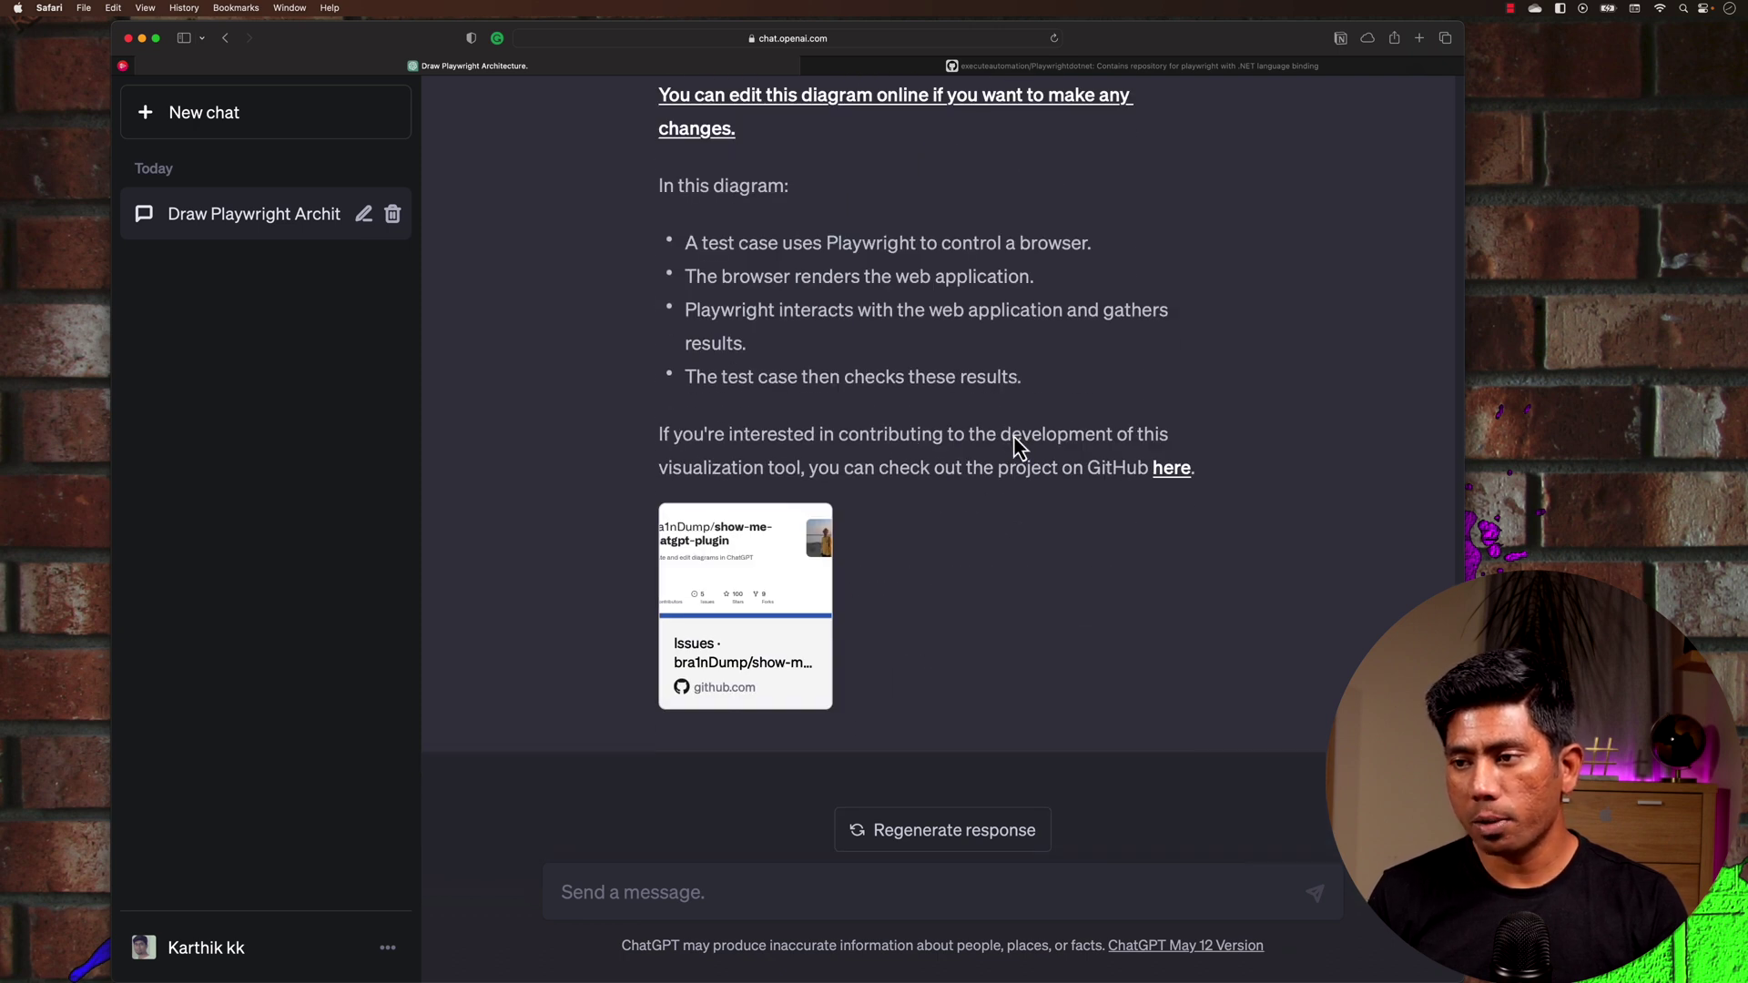
scroll(1013, 435, up, 15)
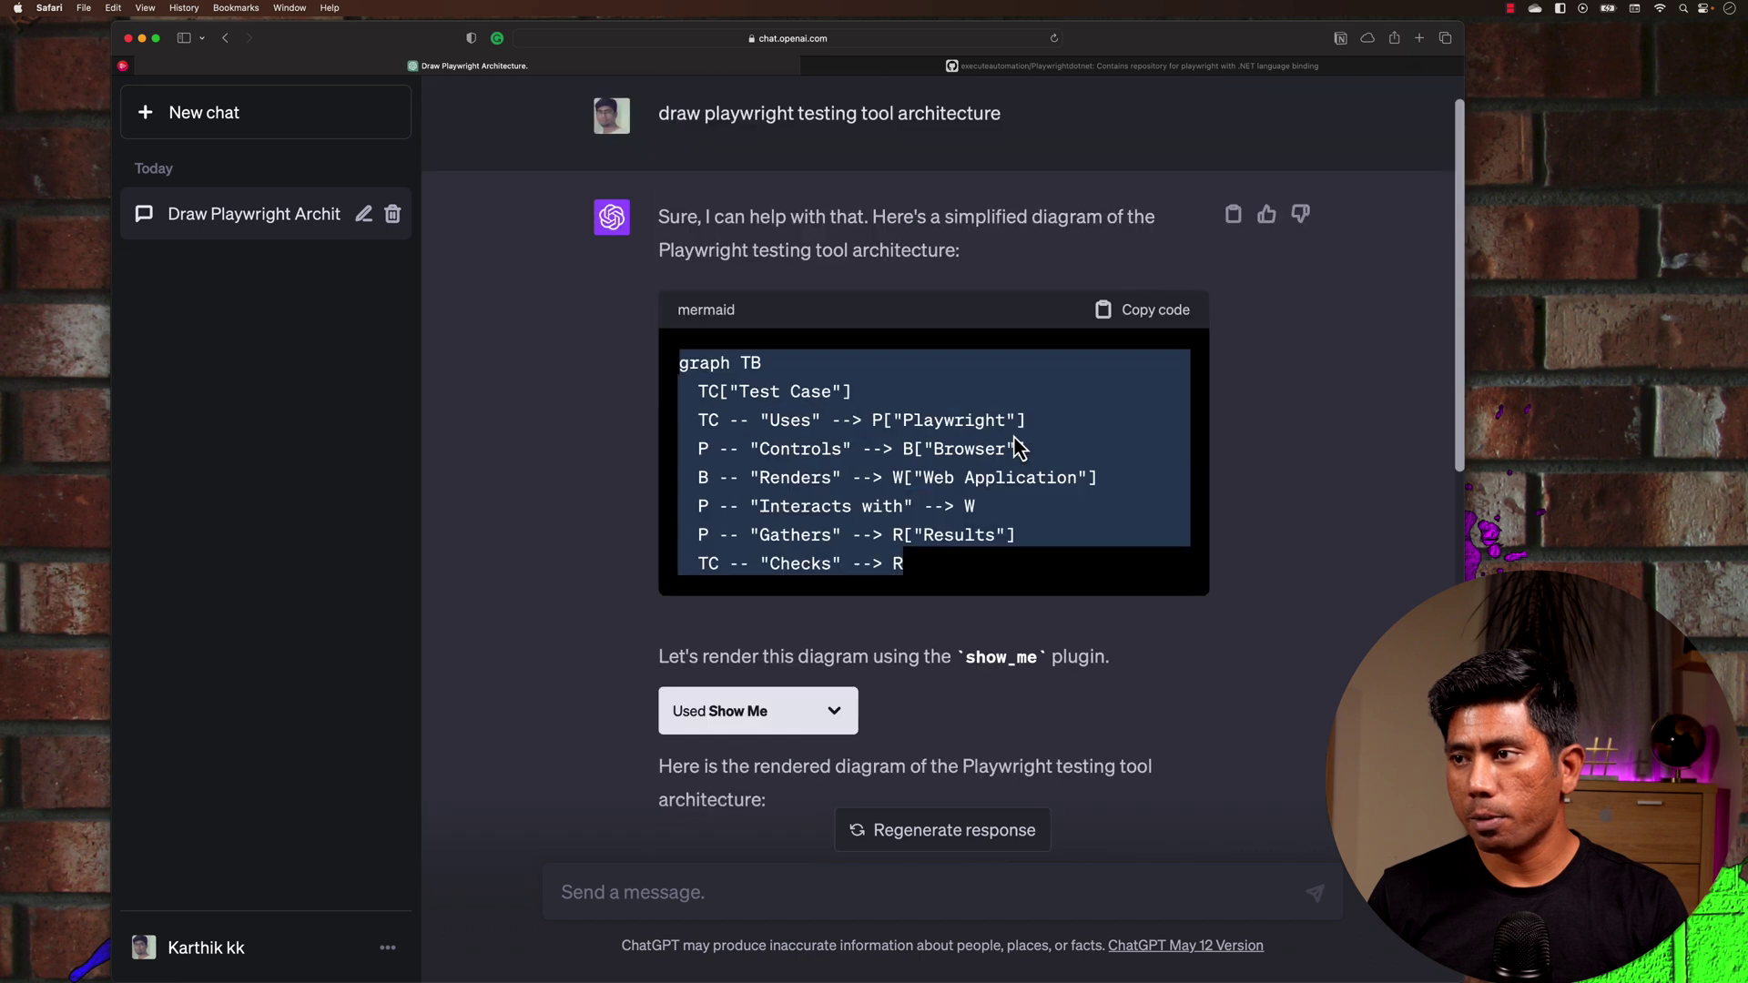
scroll(1017, 446, down, 15)
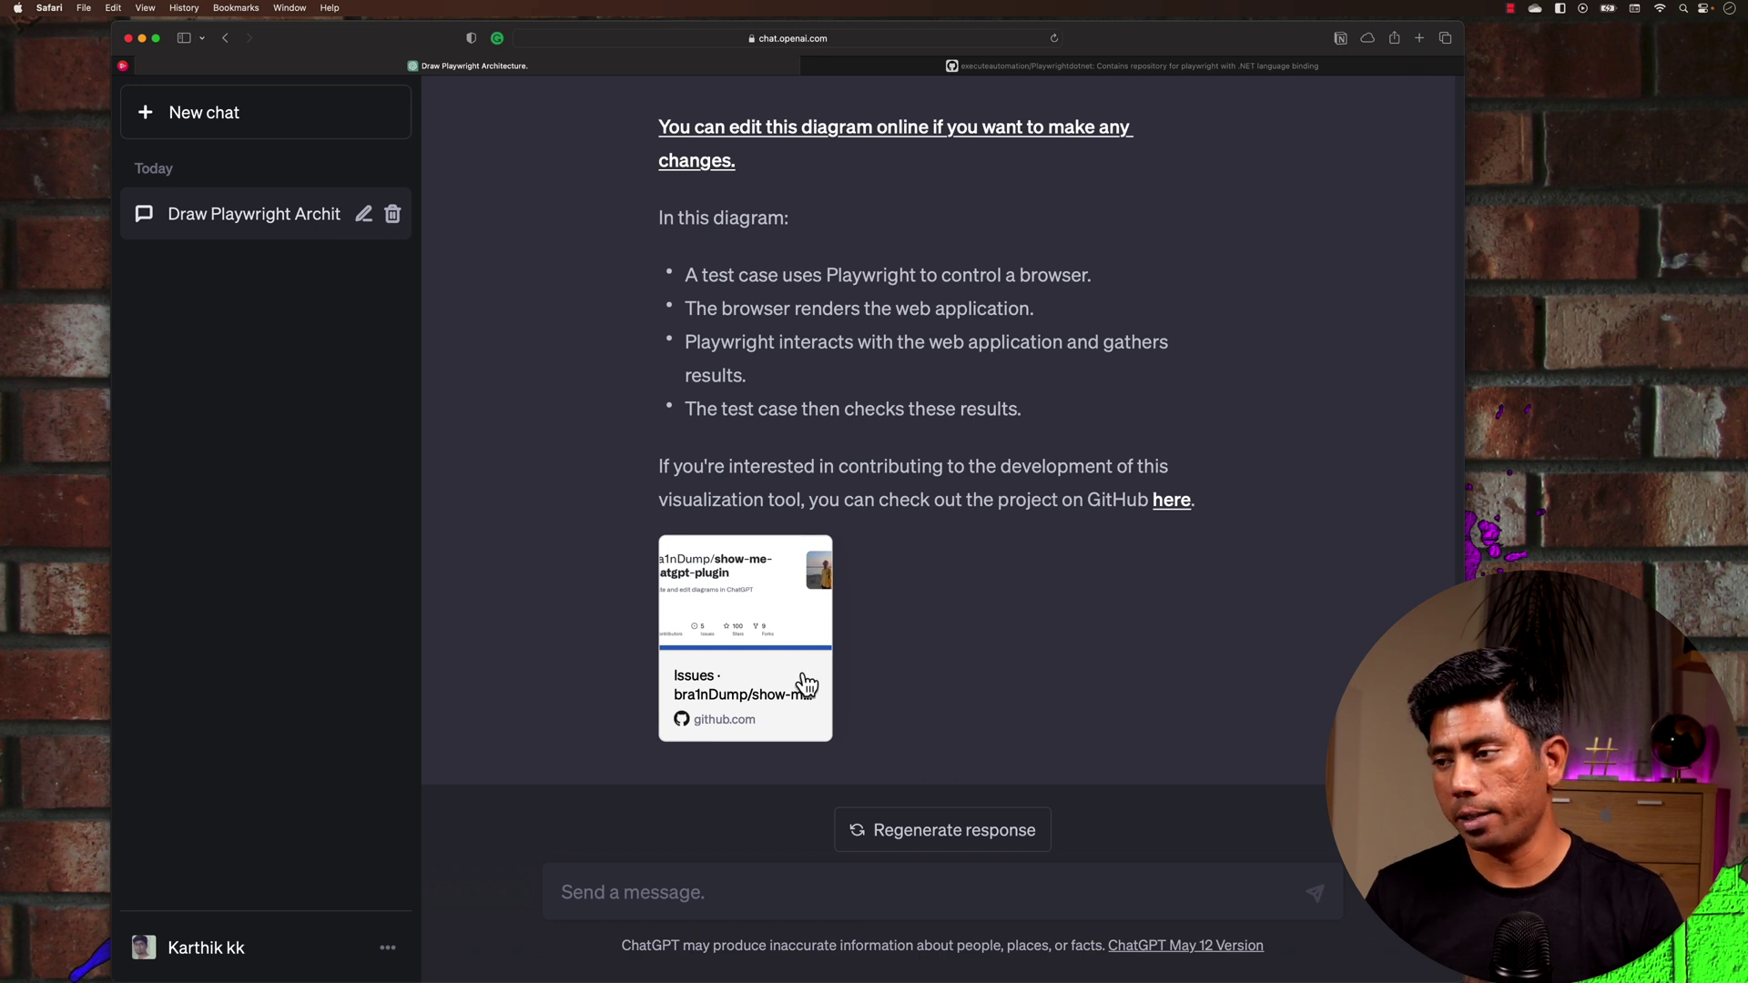
scroll(805, 685, up, 10)
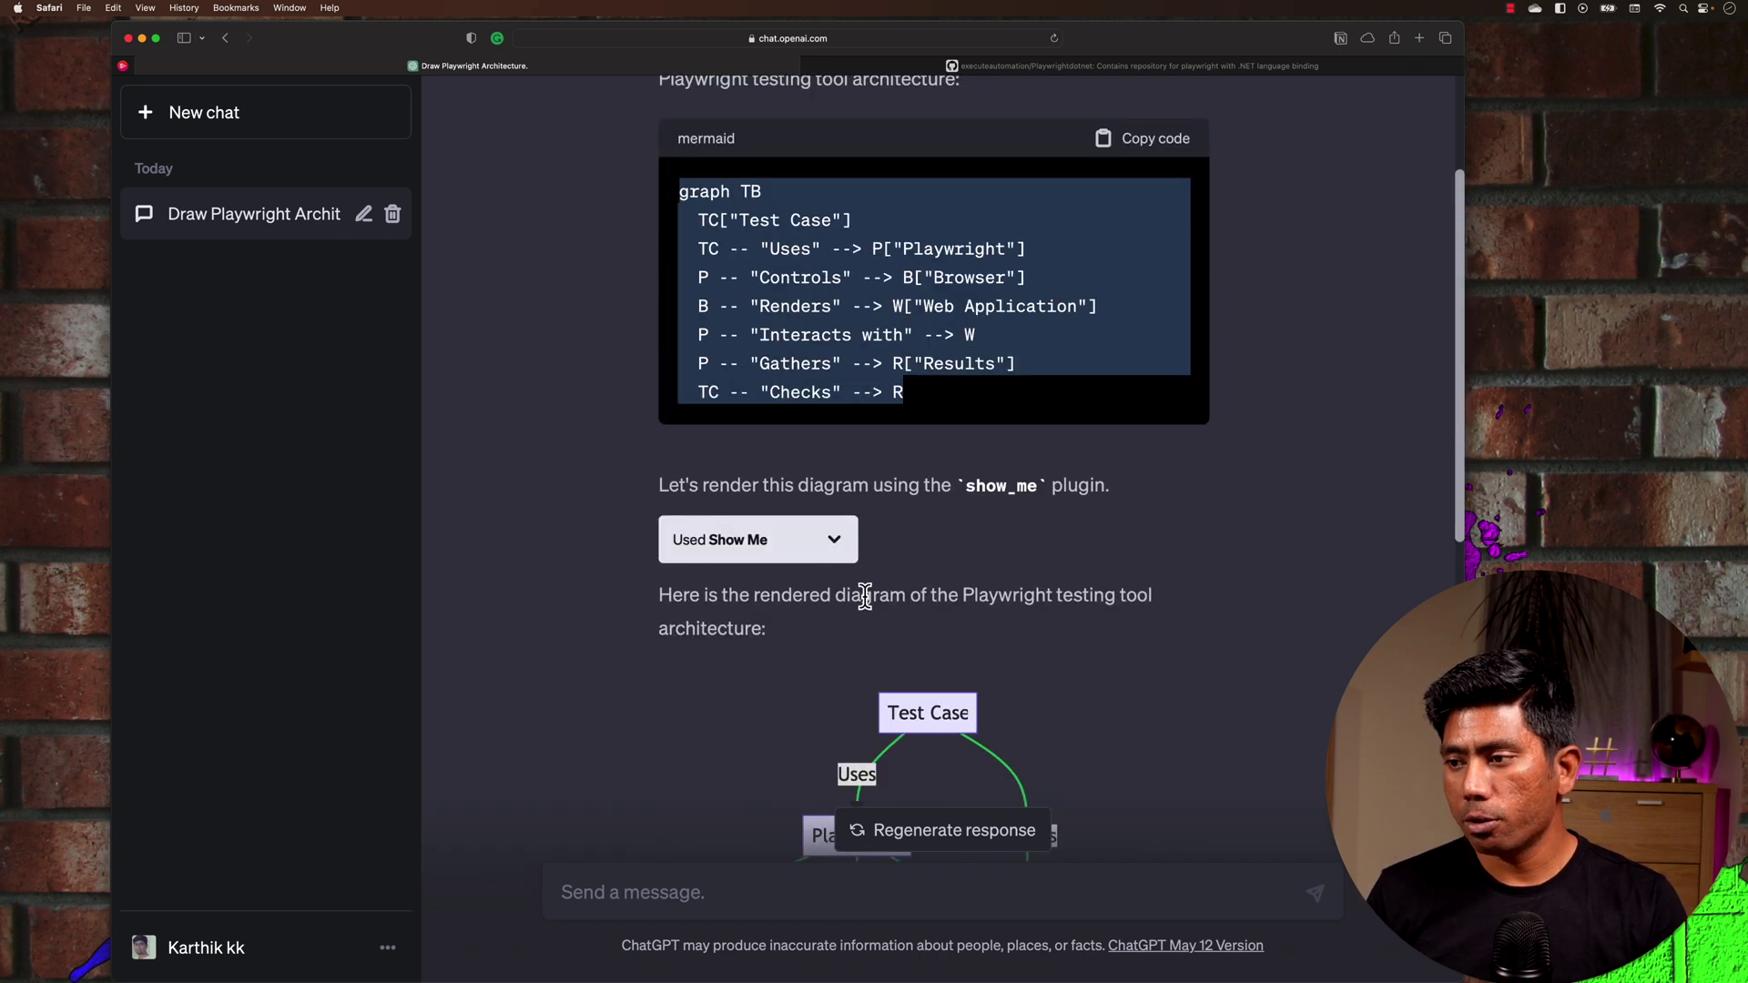
scroll(865, 598, up, 5)
scroll(865, 598, down, 15)
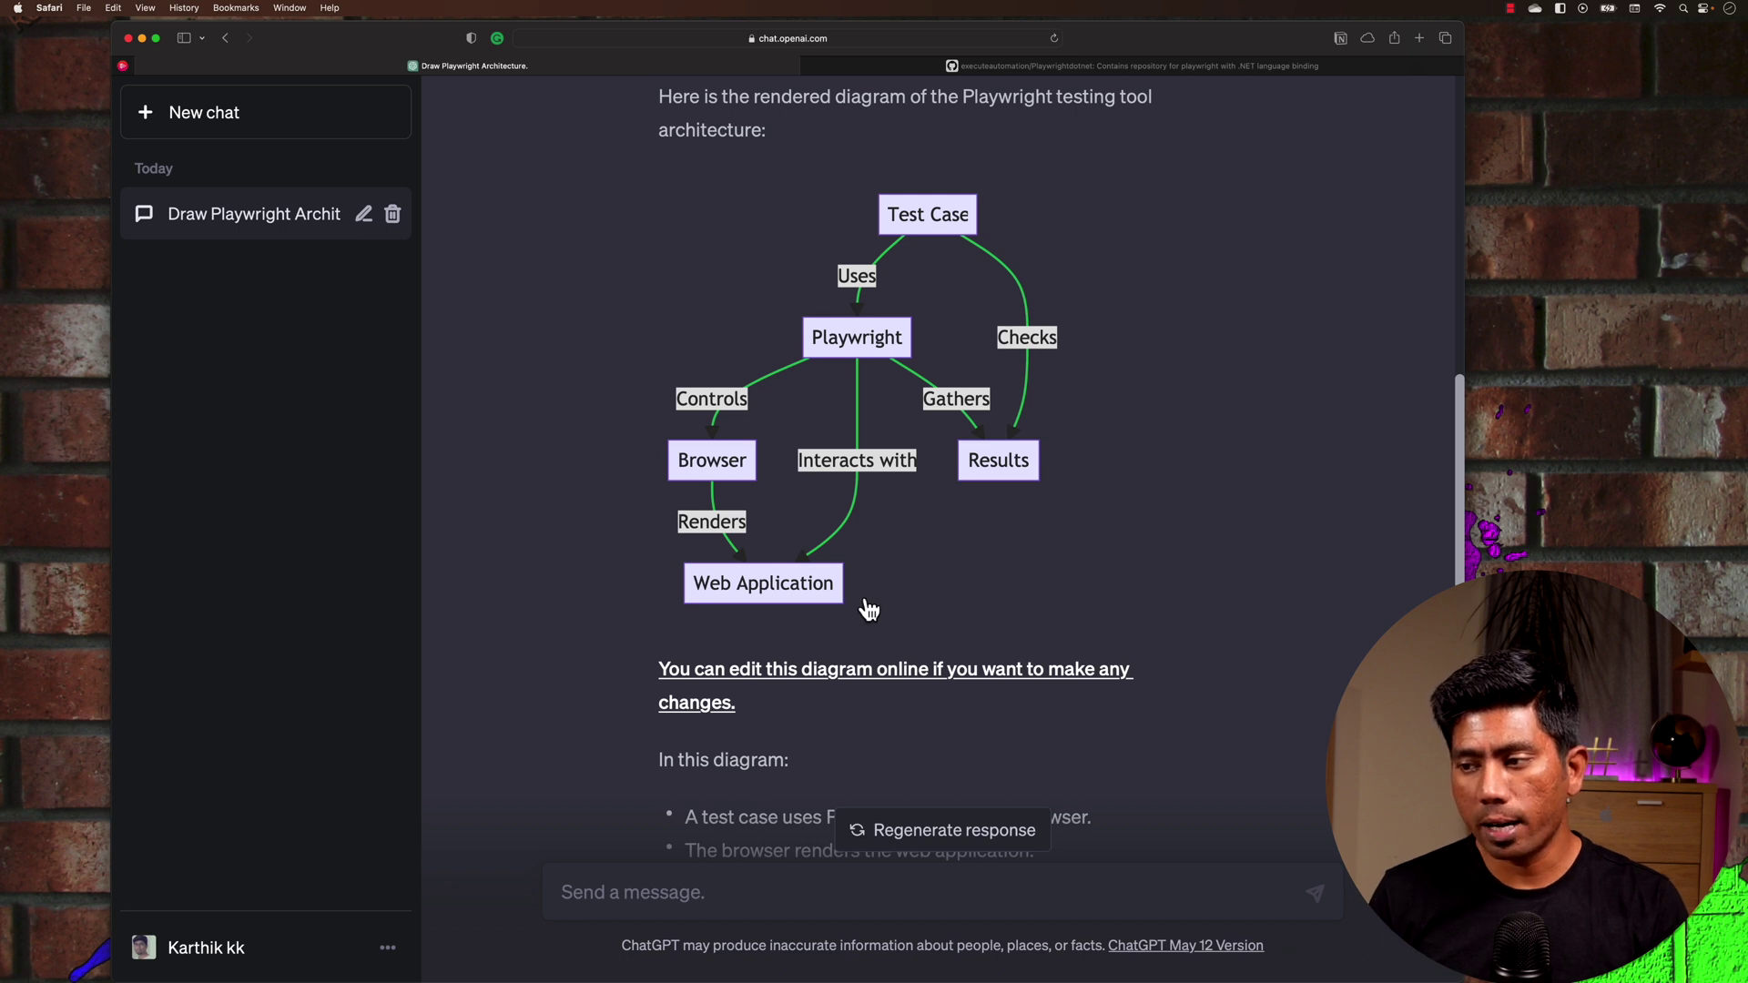
scroll(869, 610, down, 1)
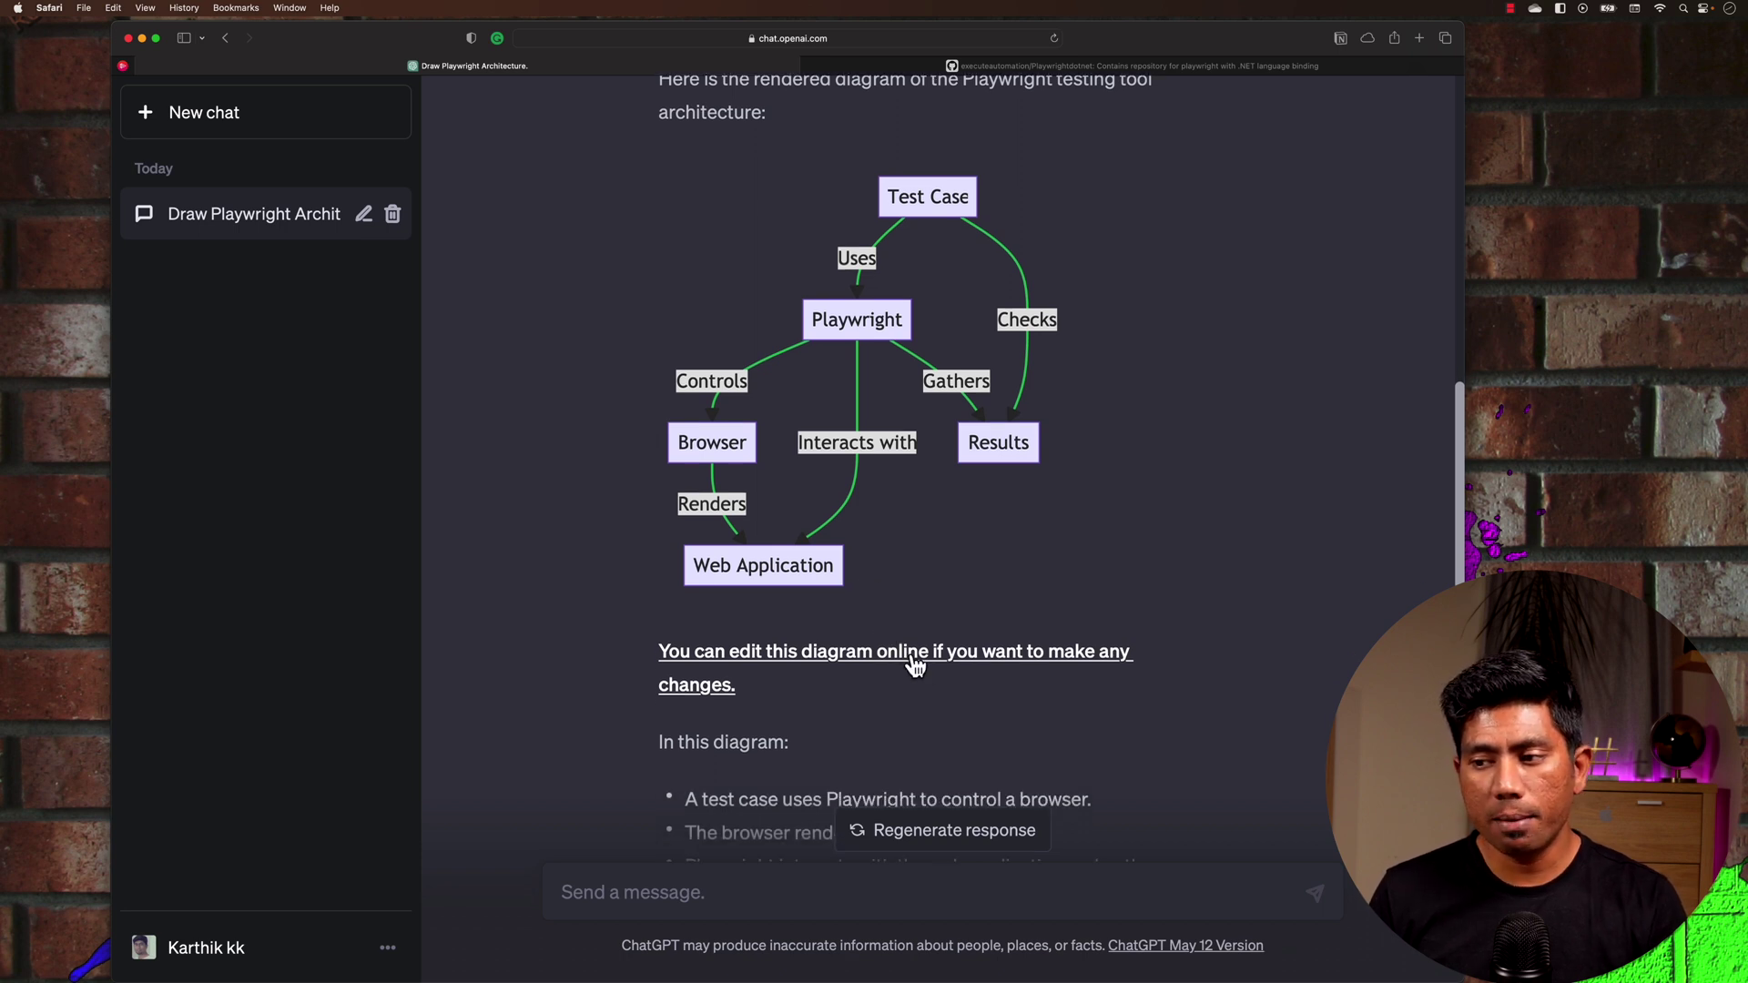
click(830, 656)
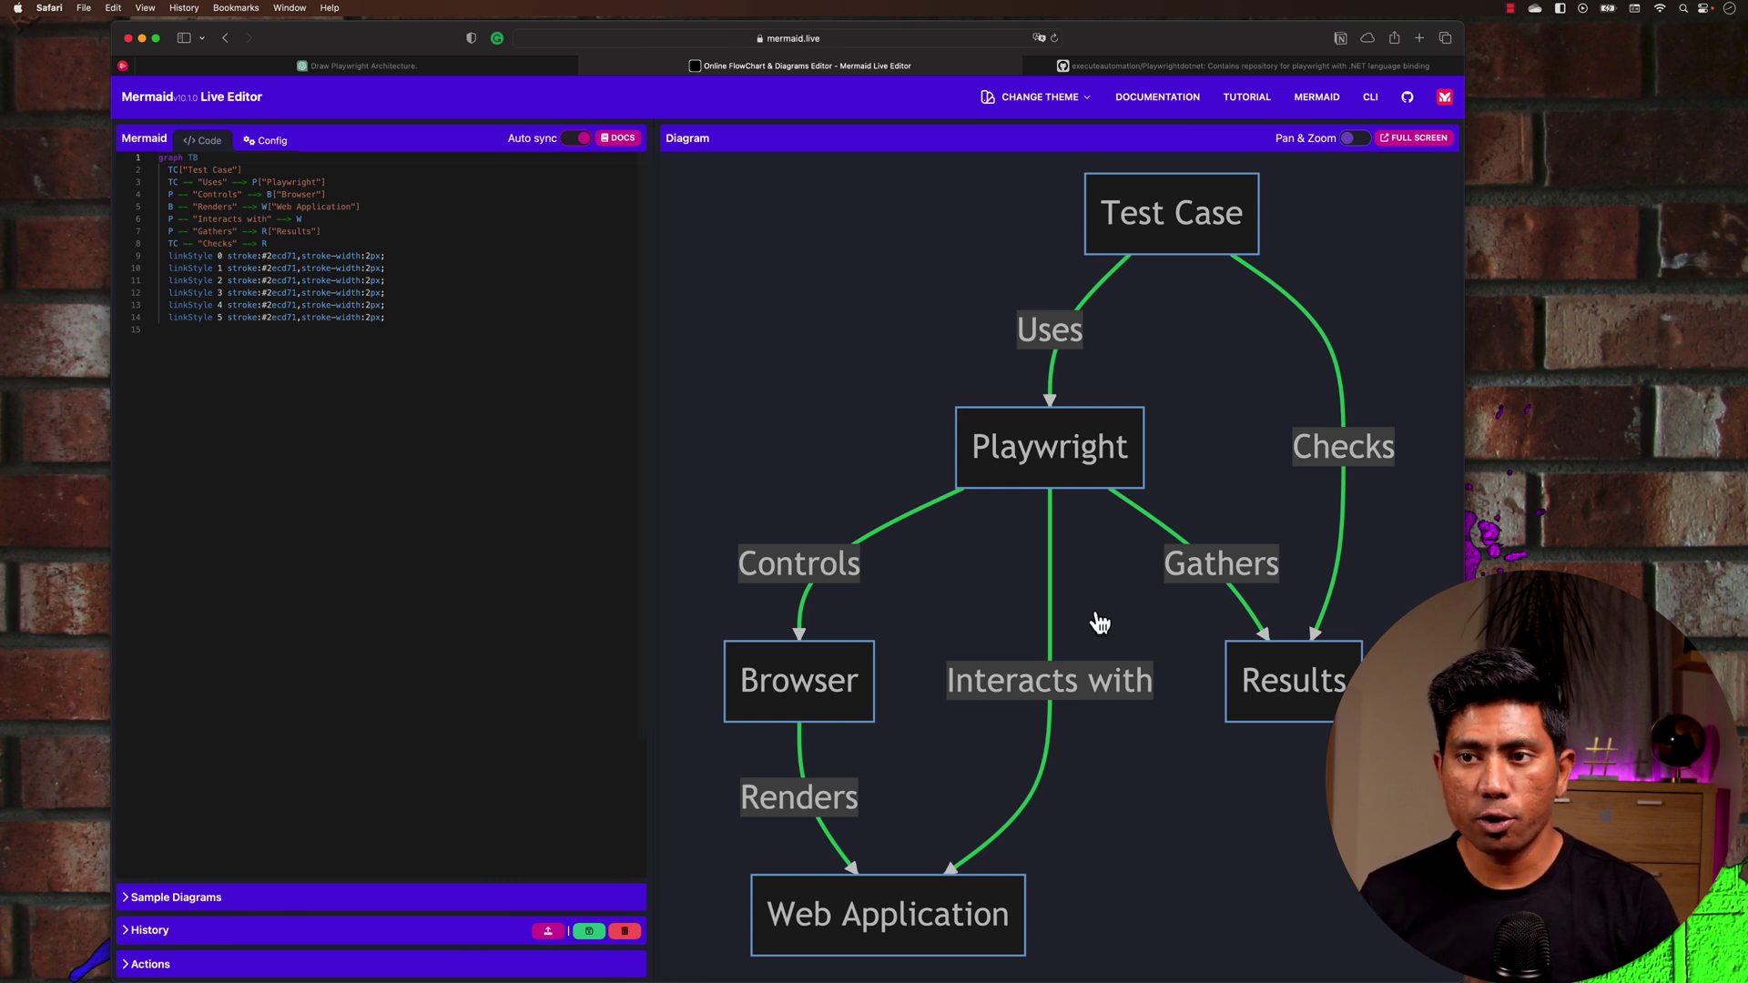
Duplicate the TC --> R Checks line in the Mermaid diagram code.
drag(289, 243, 88, 244)
key(cmd+c)
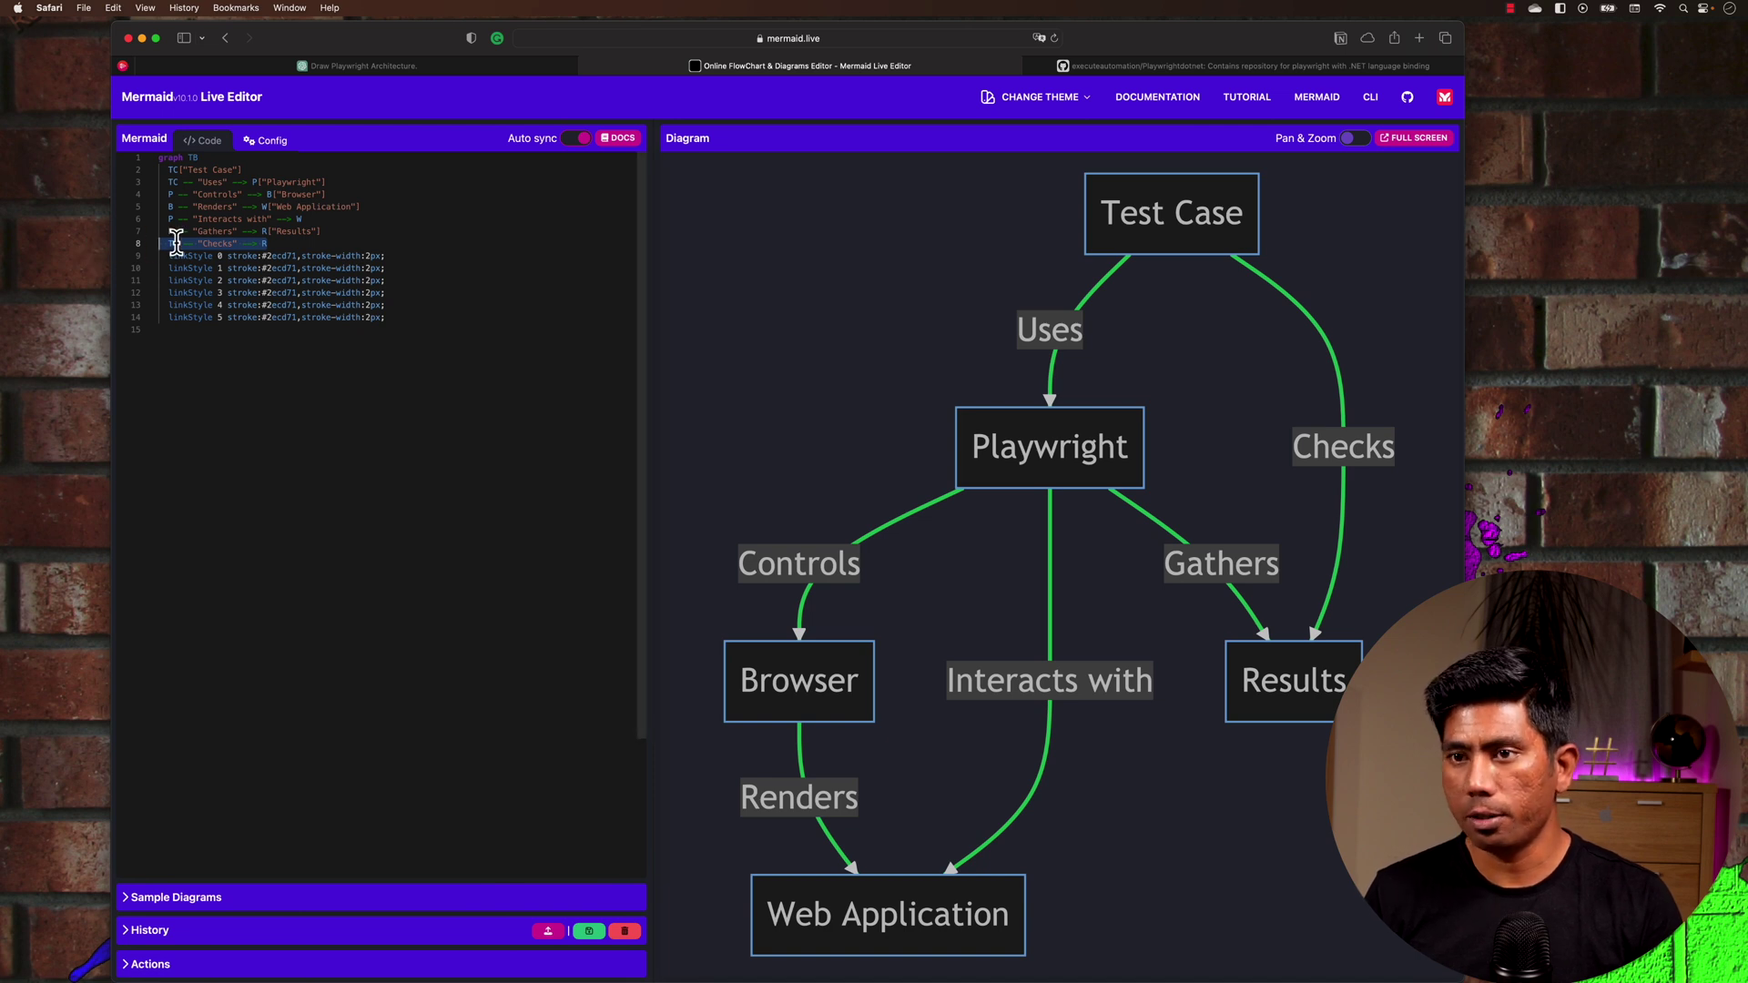
click(299, 246)
key(Return)
key(cmd+v)
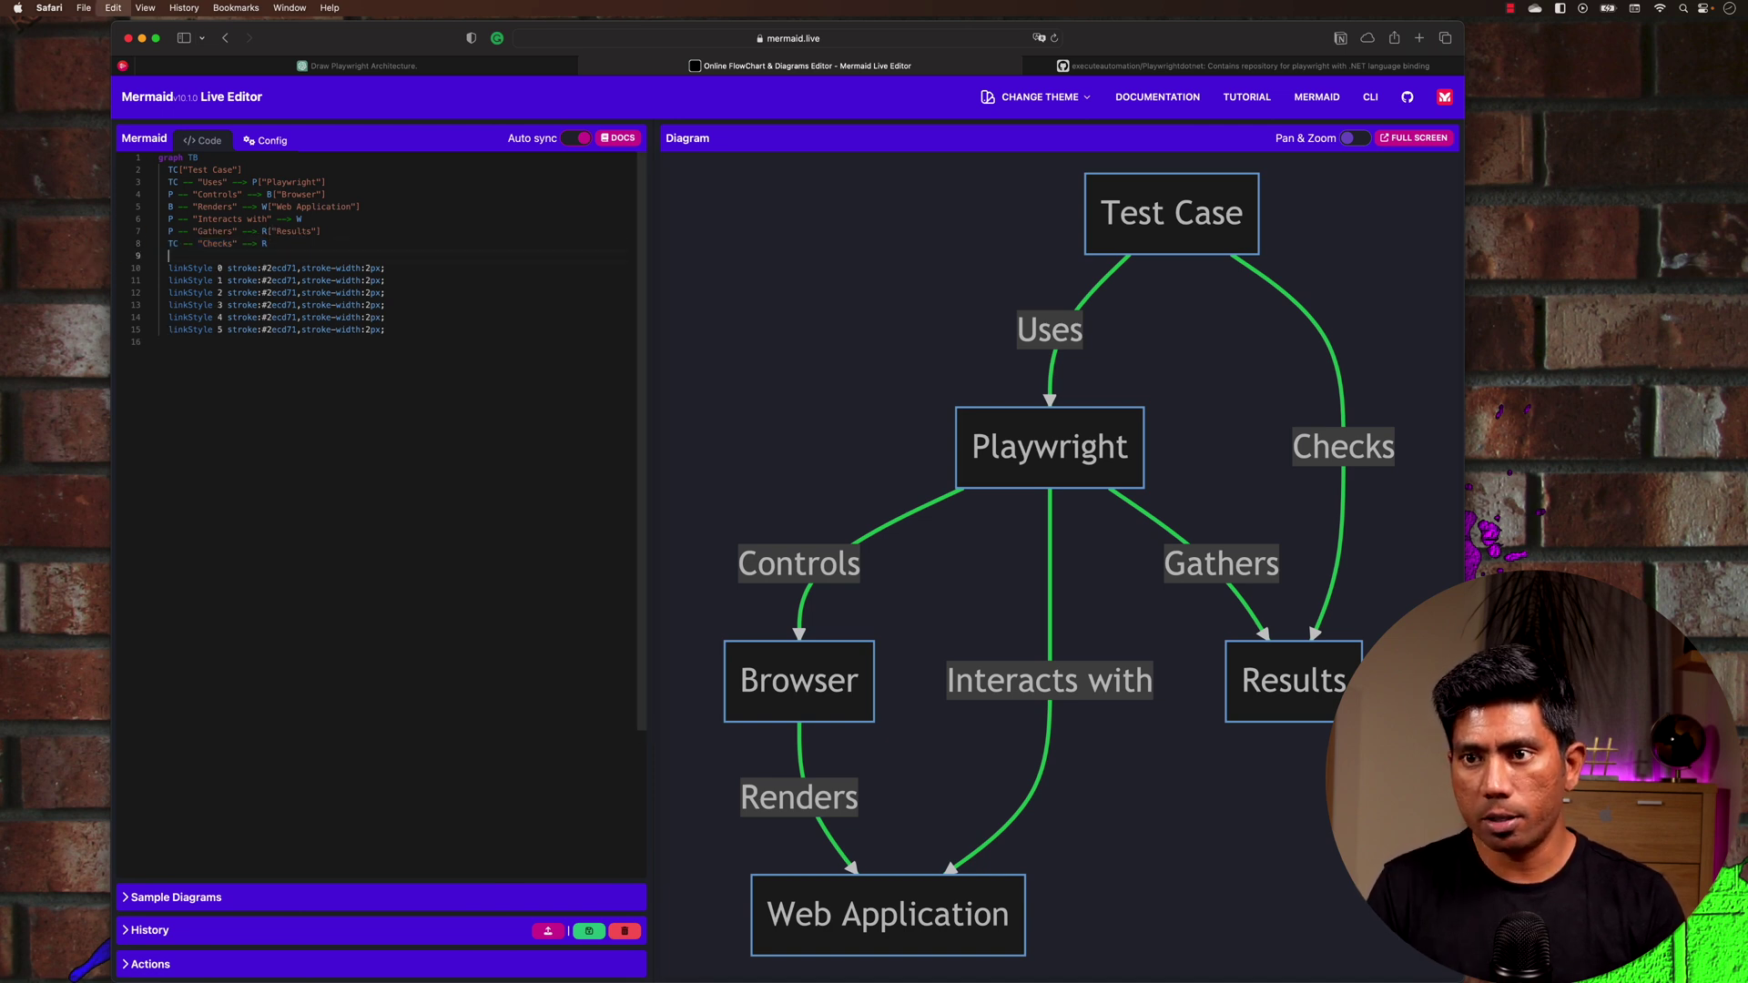
Change the copy to R -- "Export" --> Re["Reports"], then return to ChatGPT.
double_click(177, 257)
text(`)
key(BackSpace)
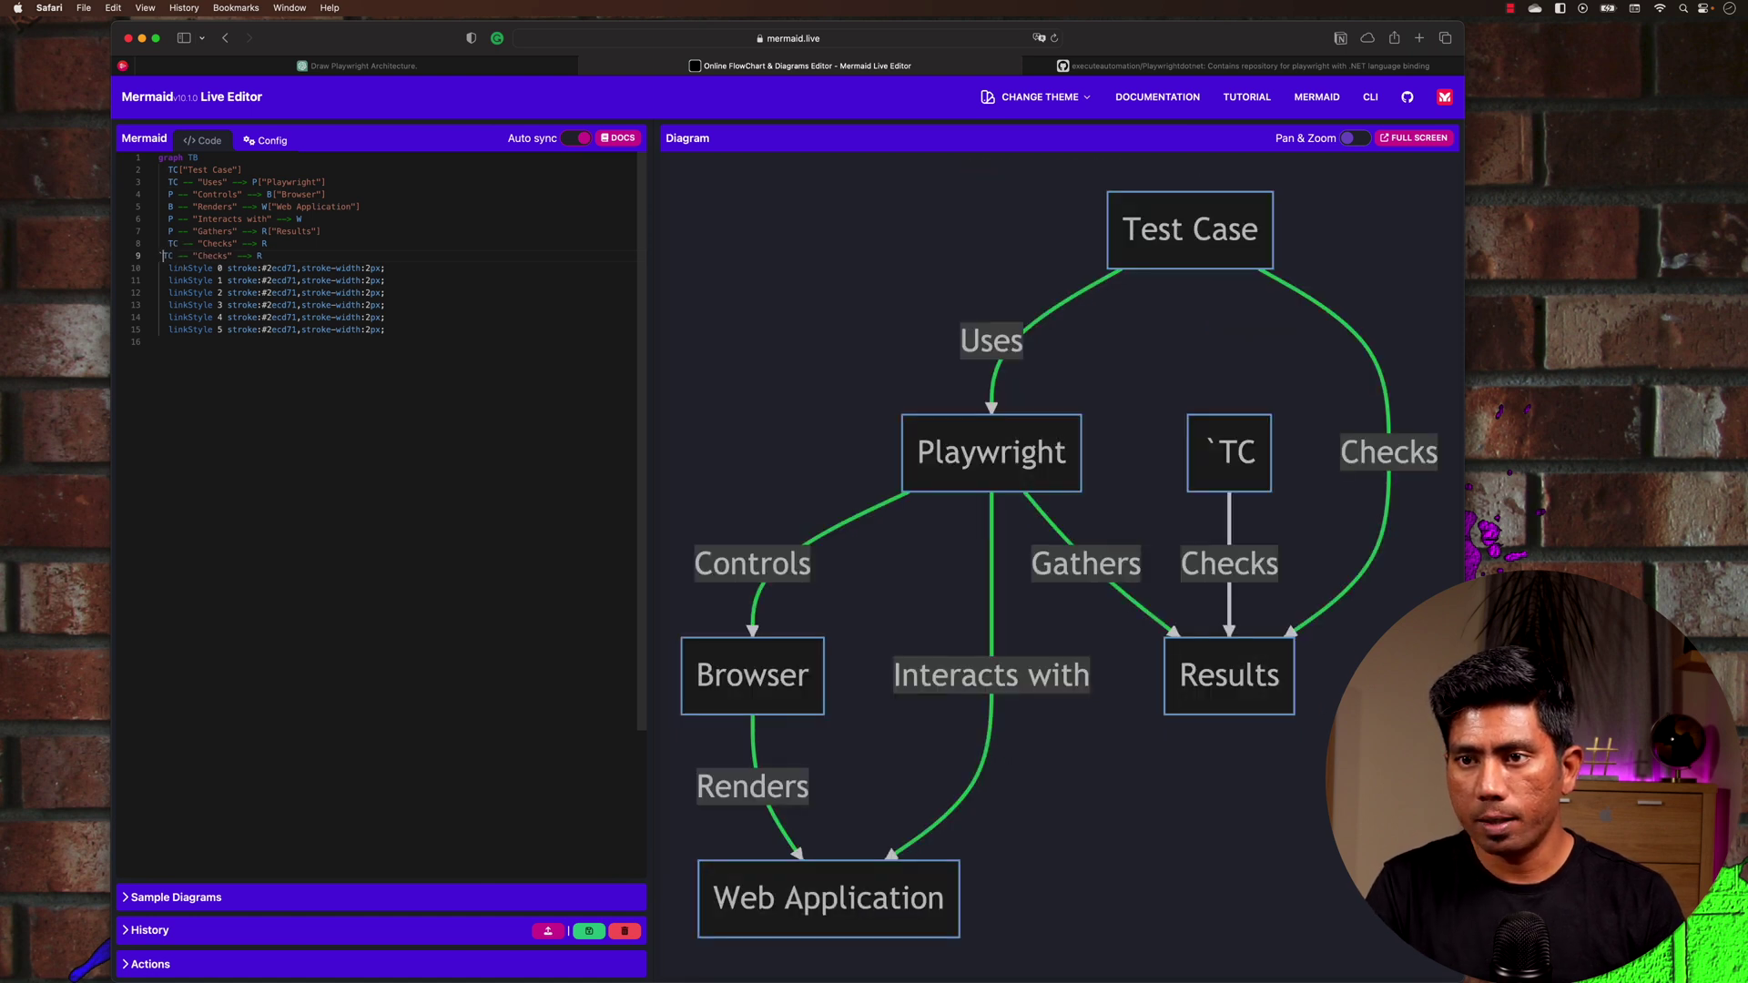
key(Delete)
key(Delete)
text(R)
double_click(212, 257)
text(Export)
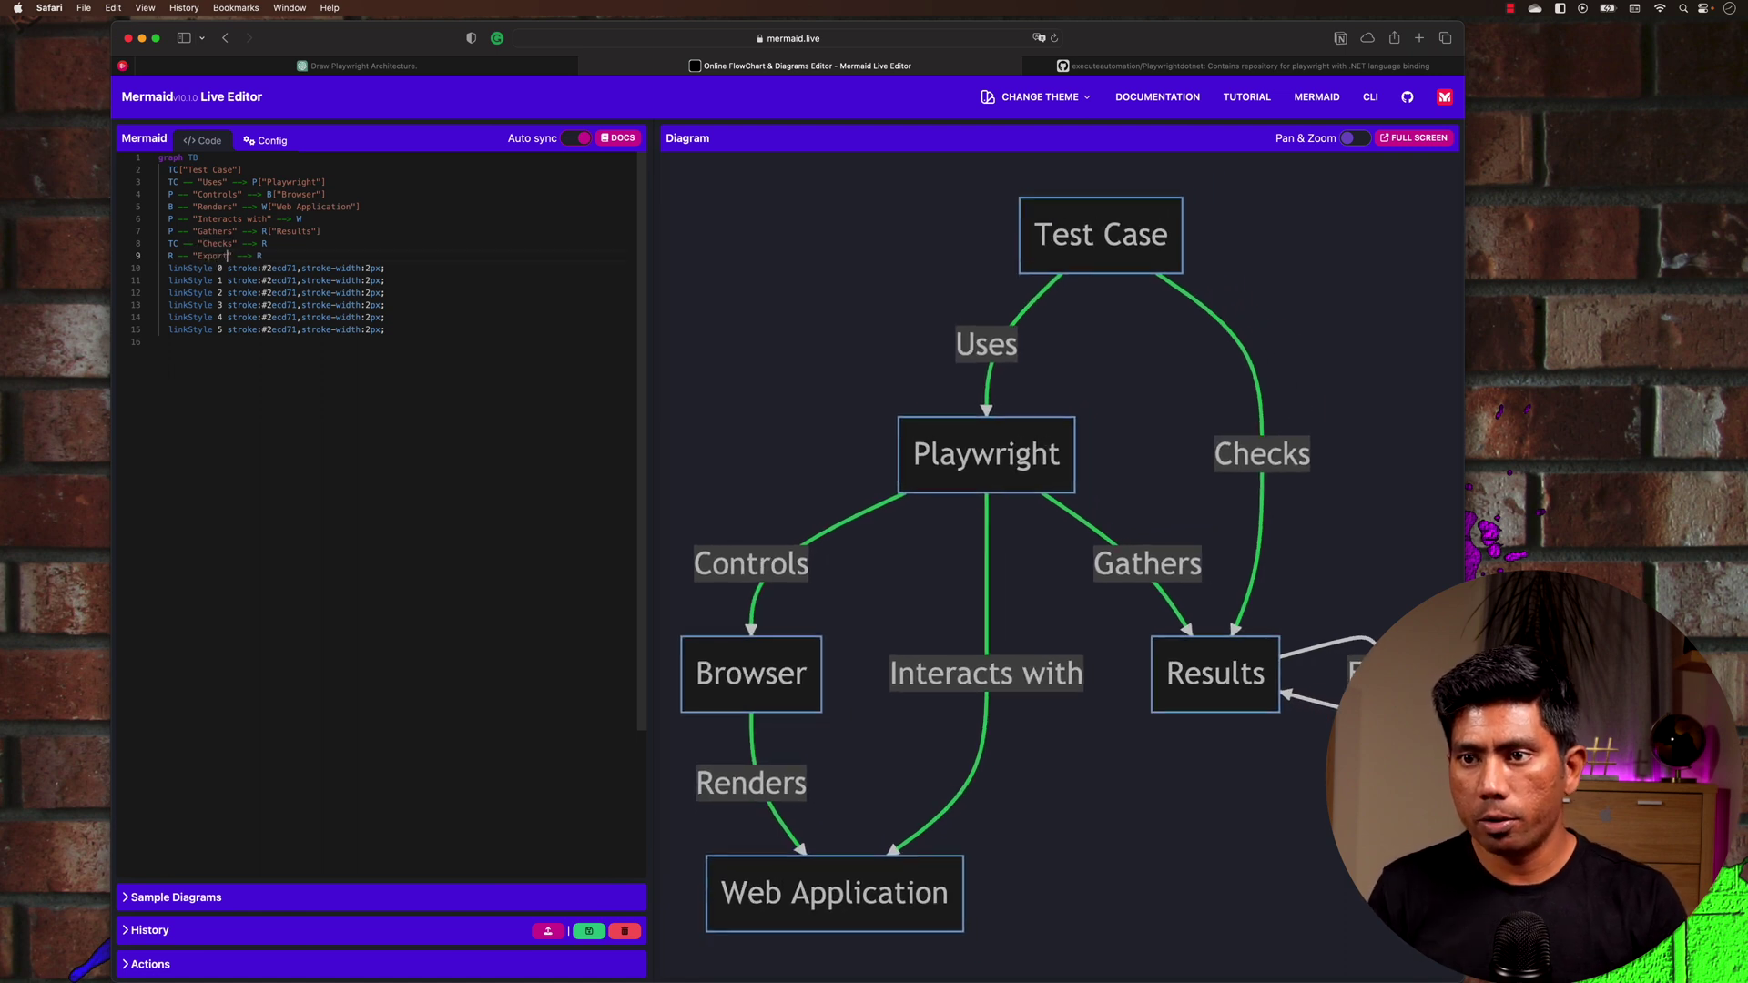
click(311, 255)
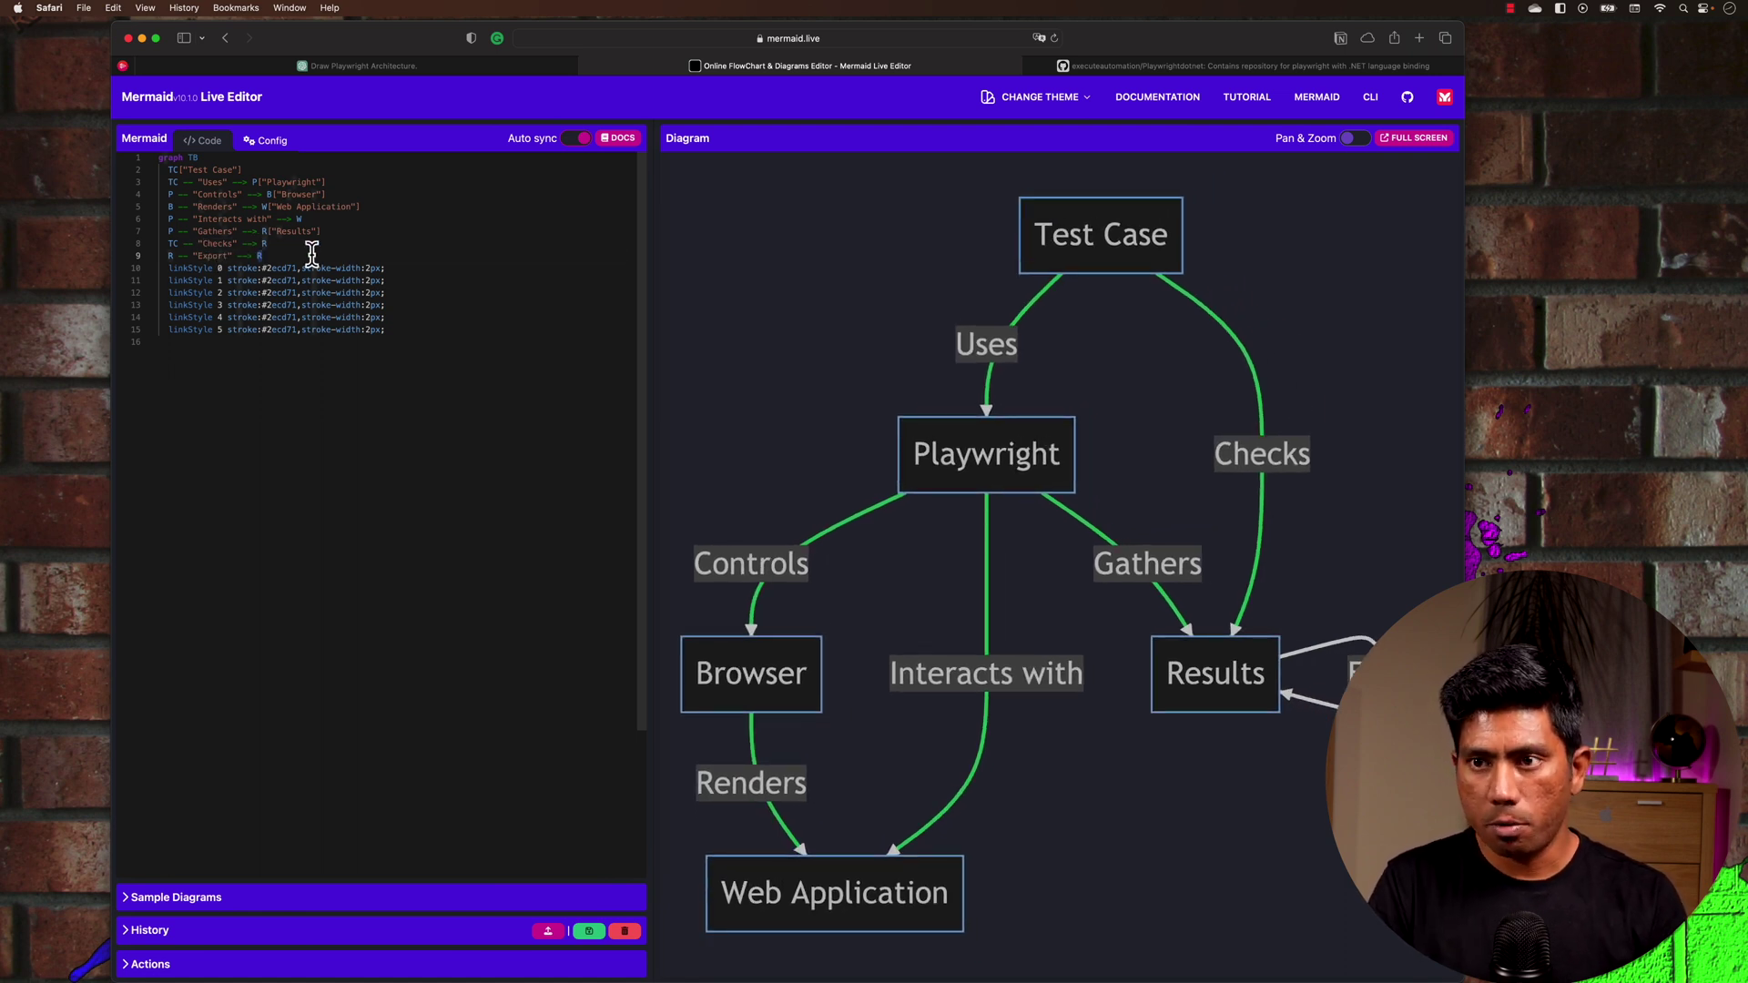
text(e["Reports)
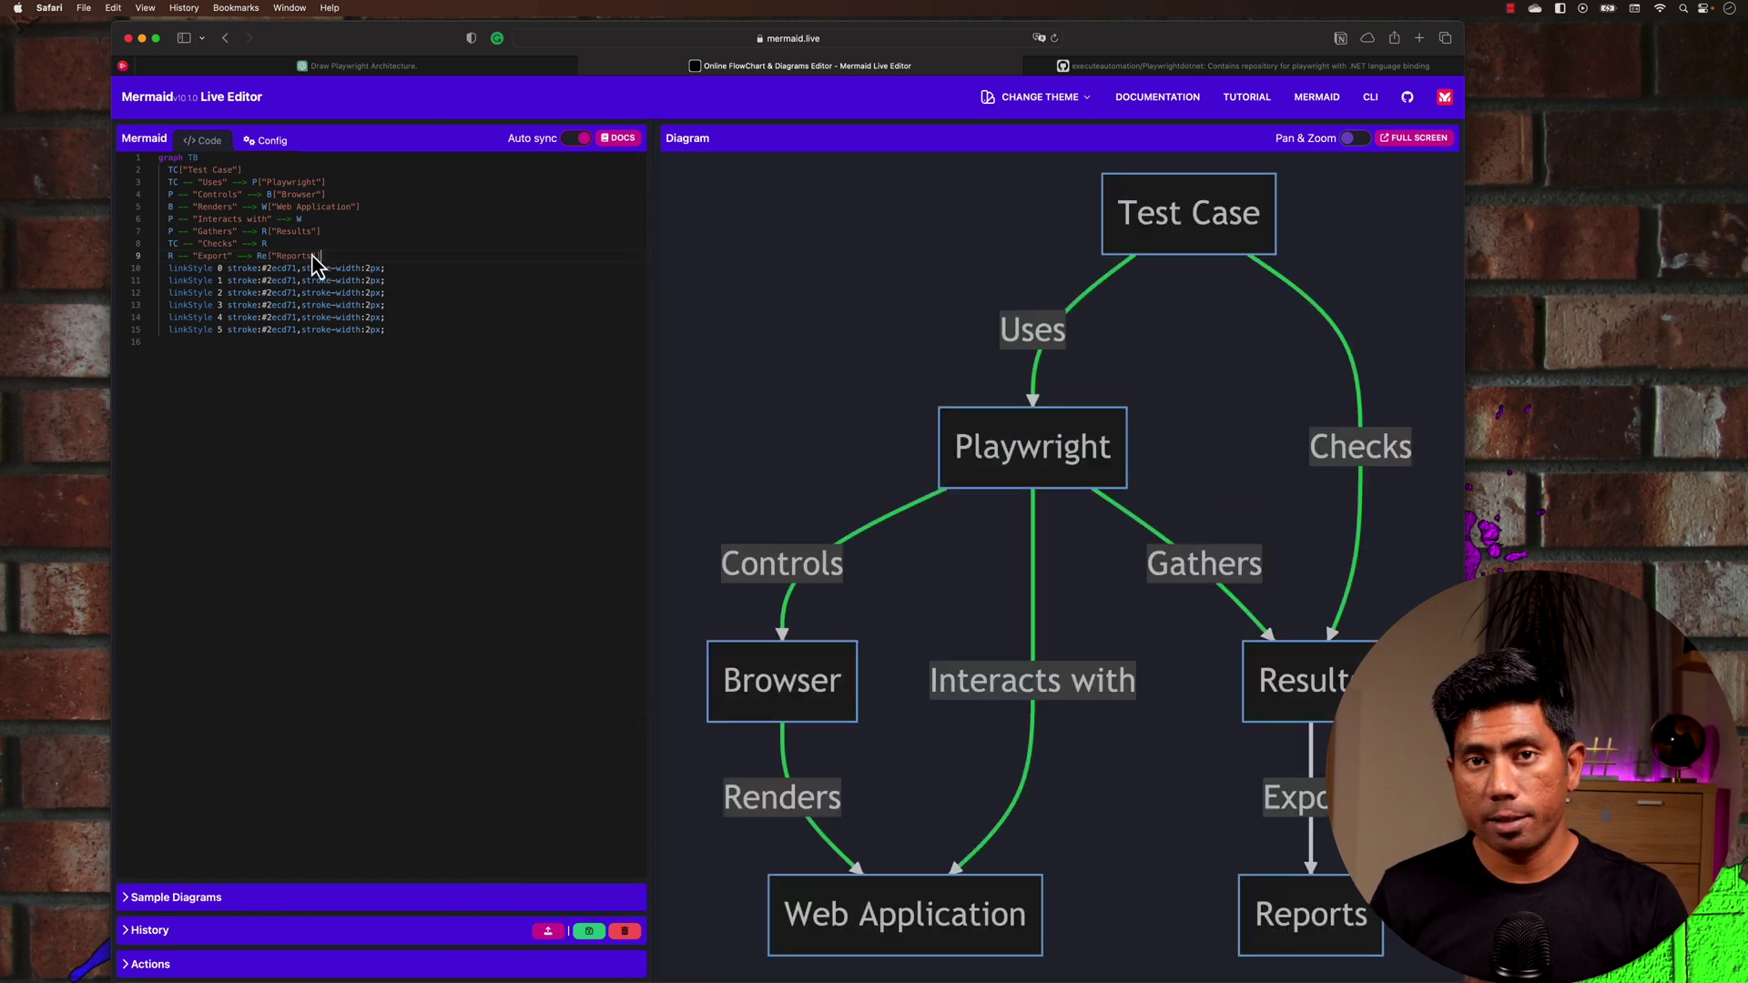
click(481, 69)
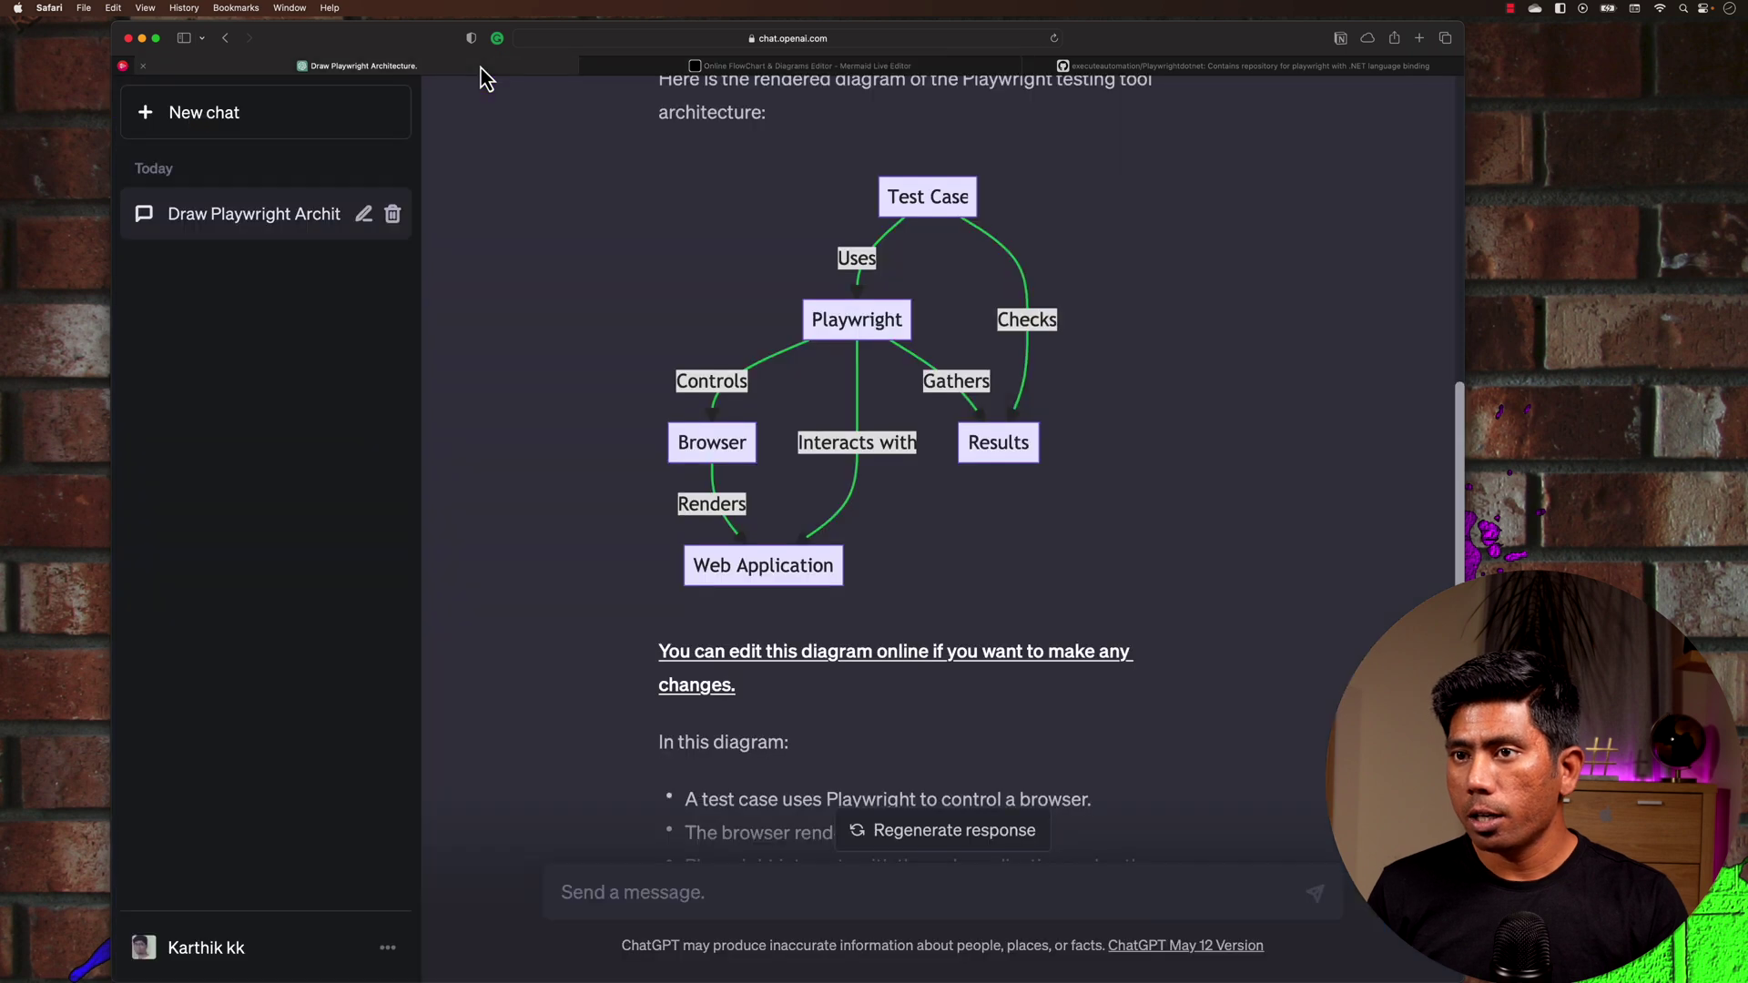
Ask ChatGPT to also include different browser types in the Playwright diagram.
scroll(827, 760, down, 6)
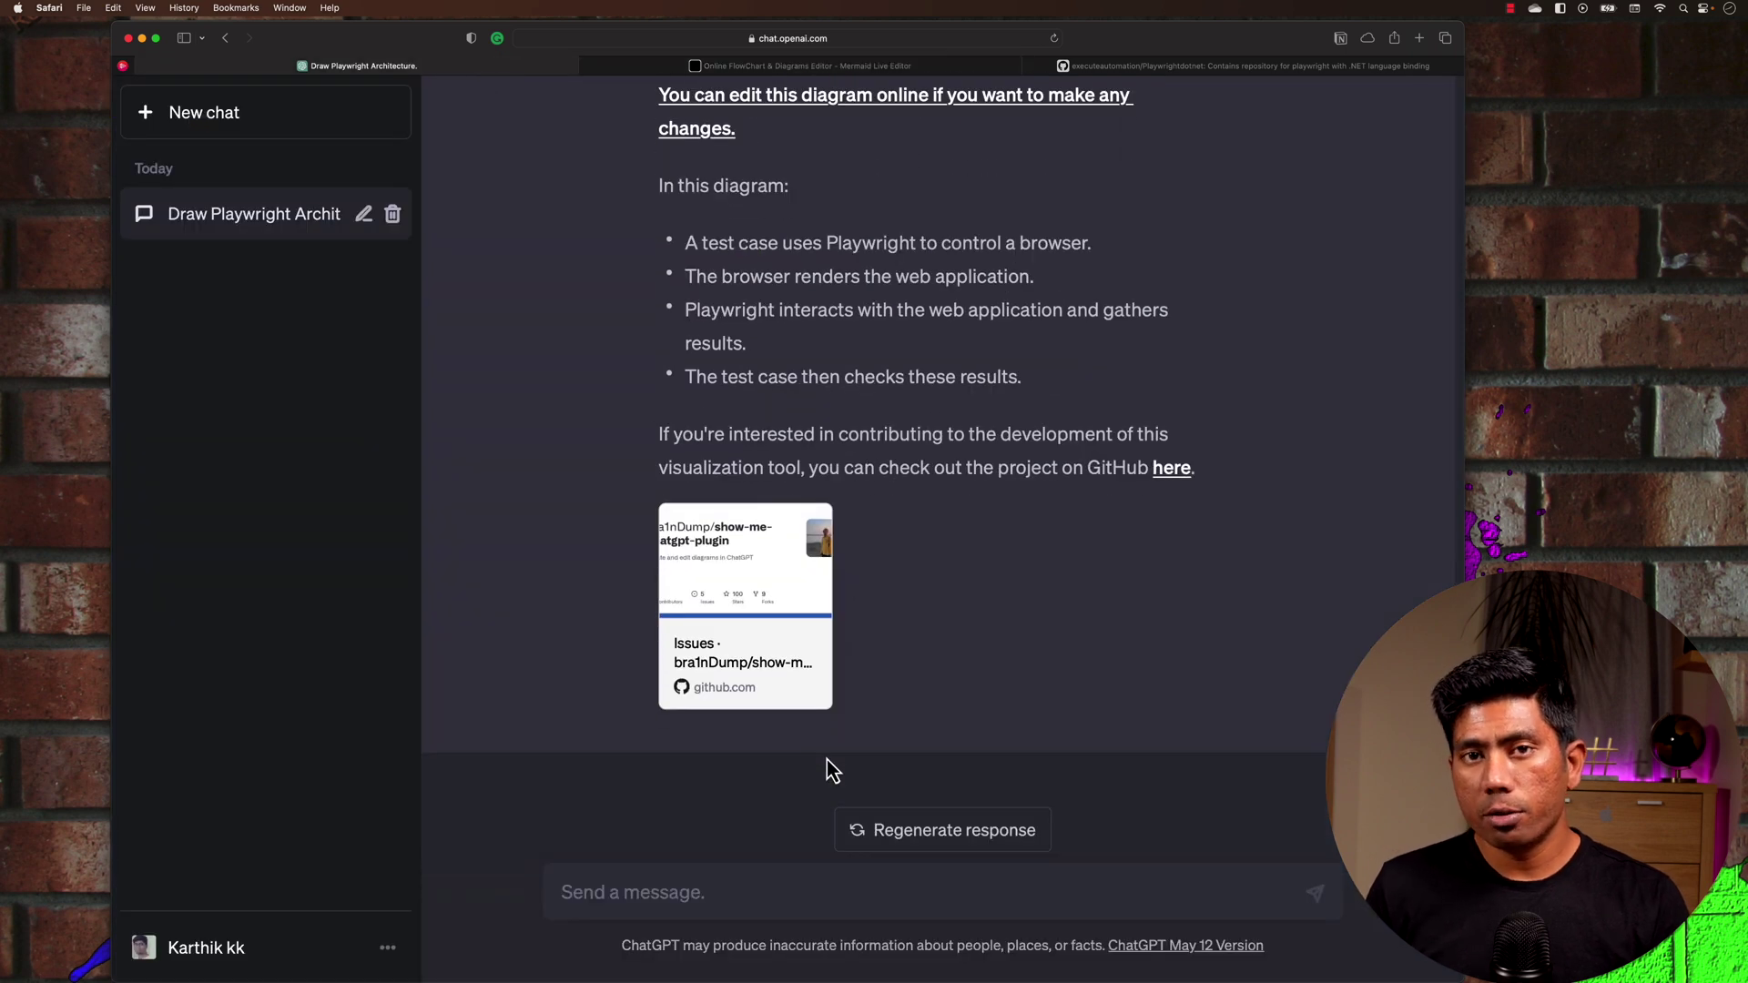
click(644, 893)
text(can )
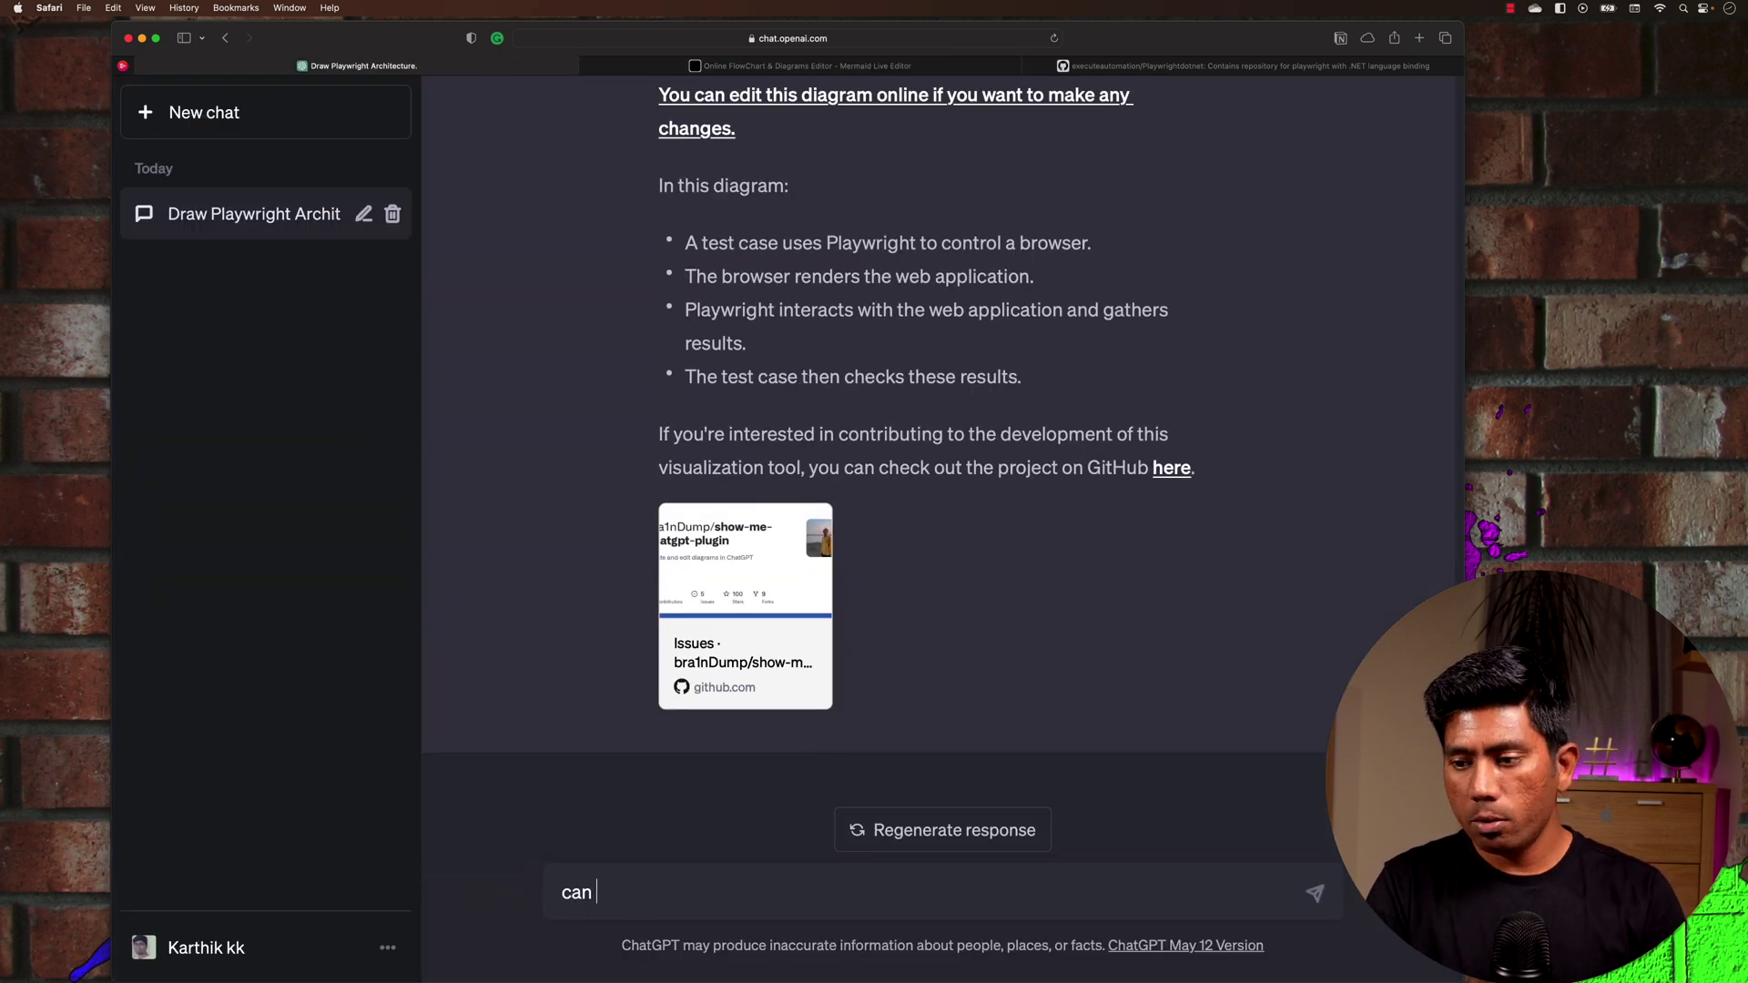
text(yu)
key(BackSpace)
text(ou )
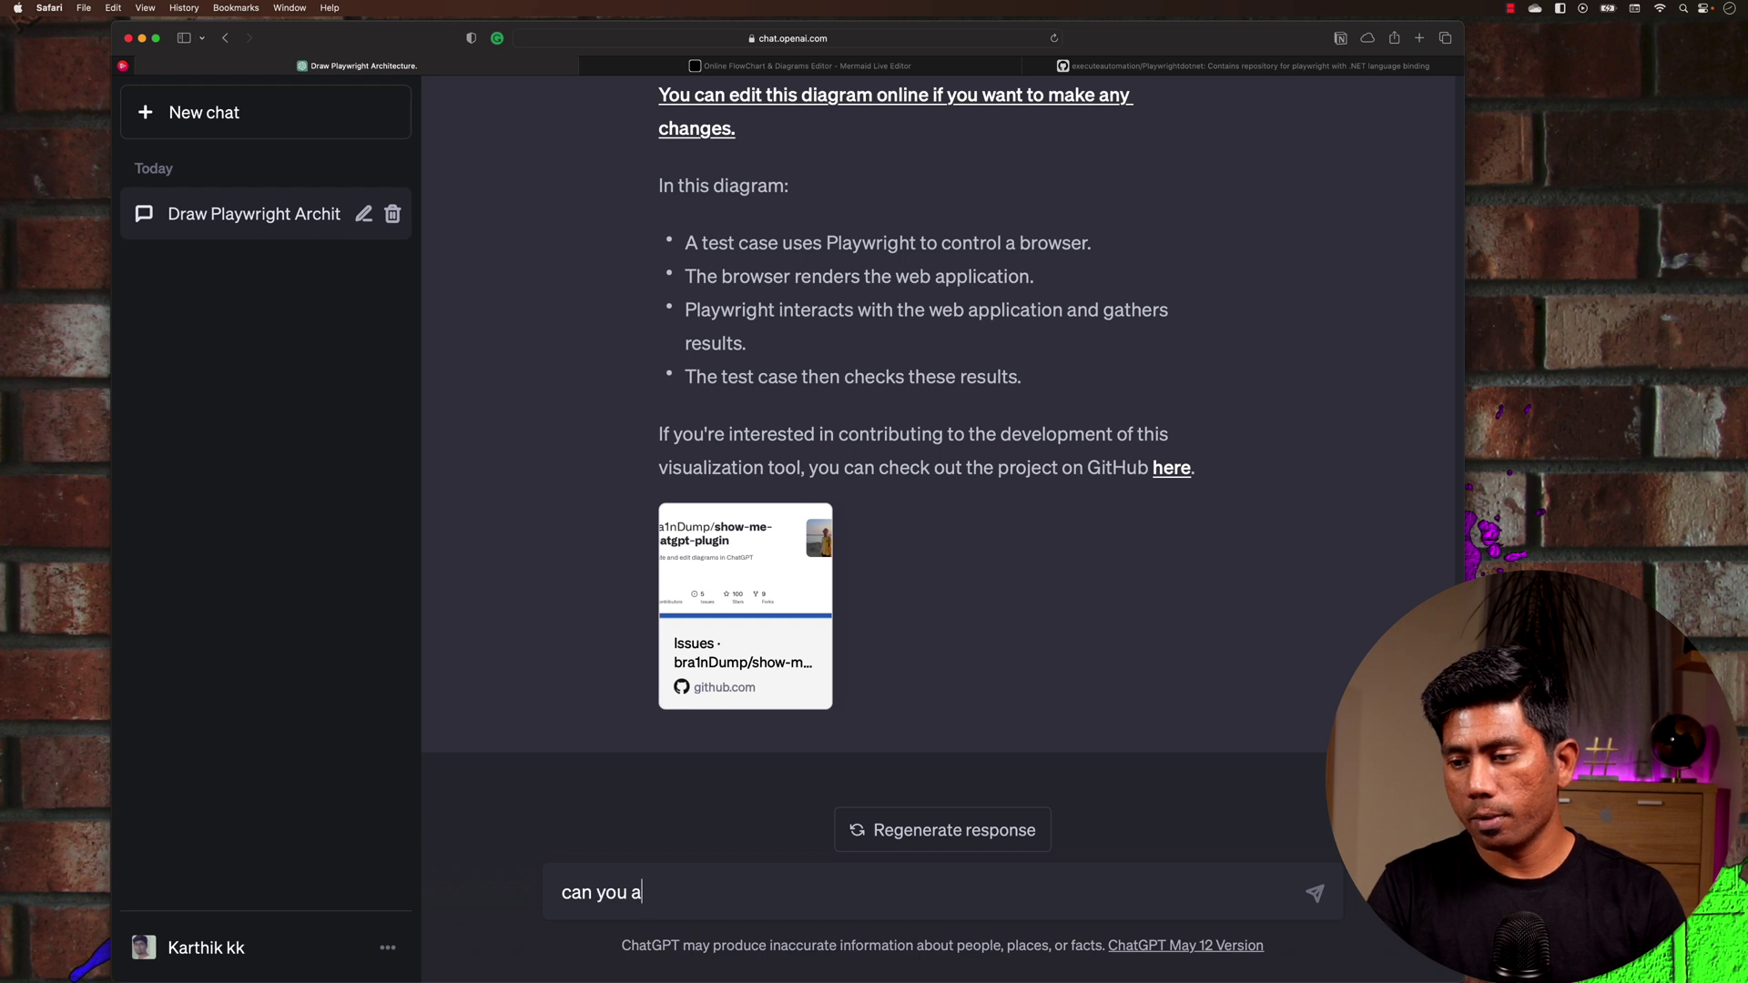
text(also please includ)
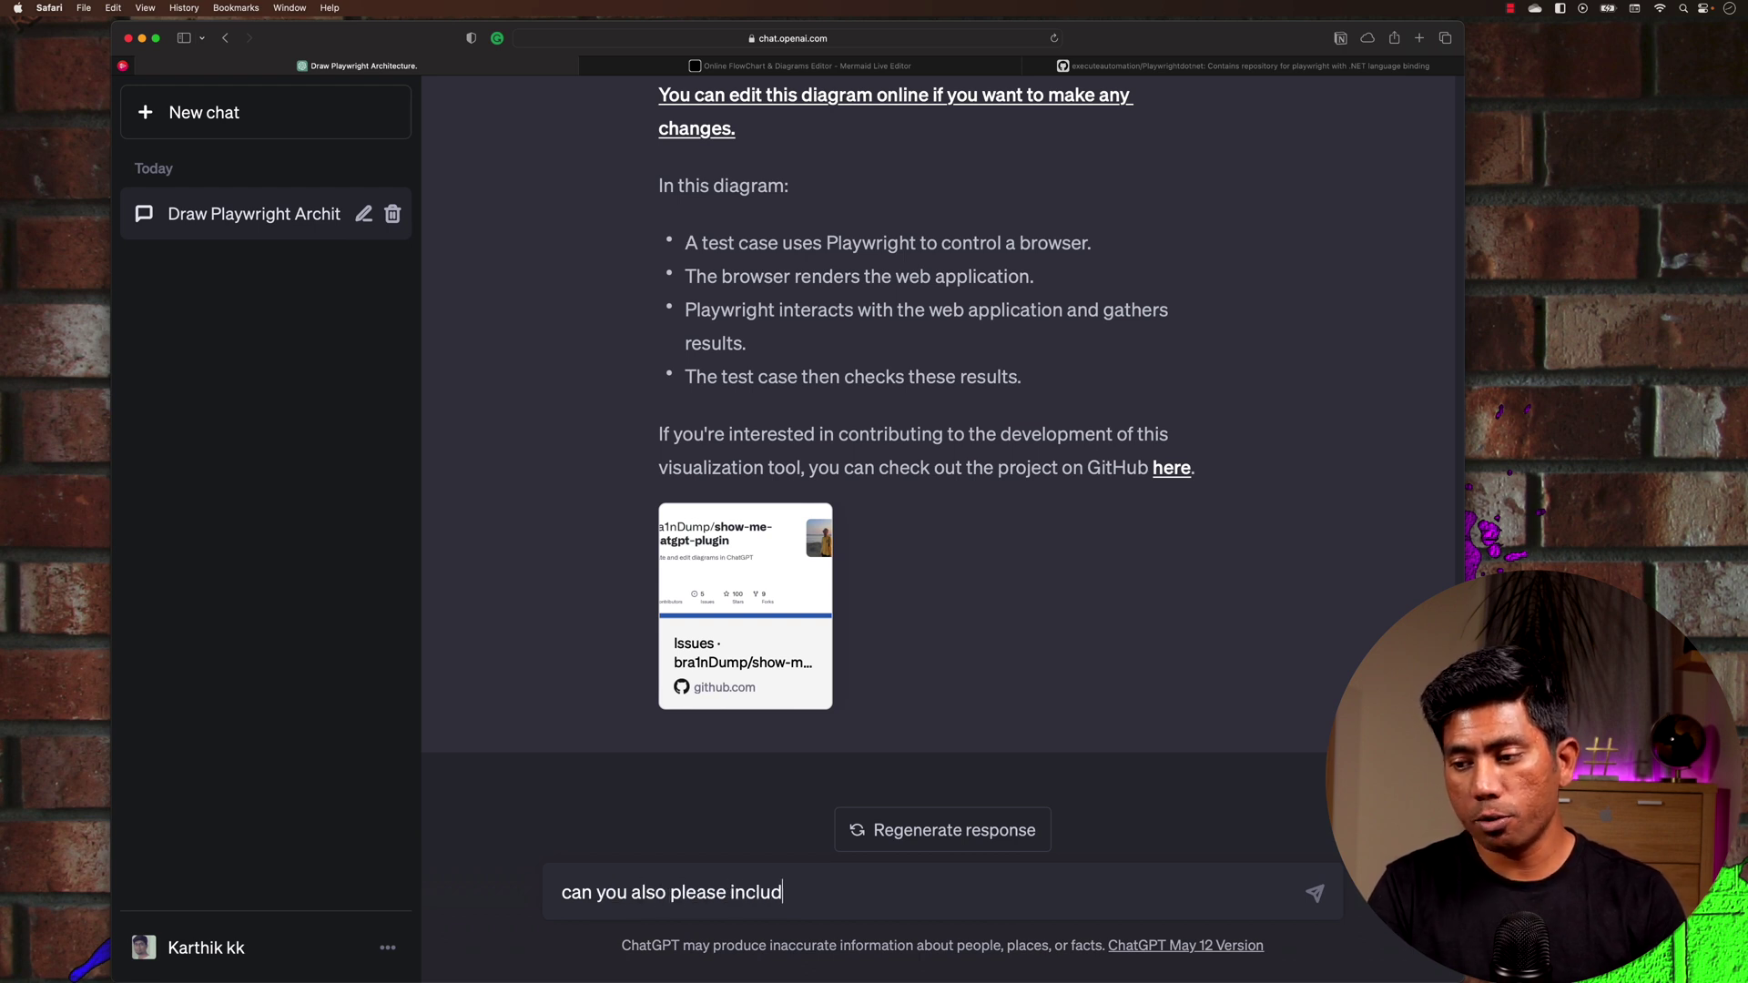
key(Return)
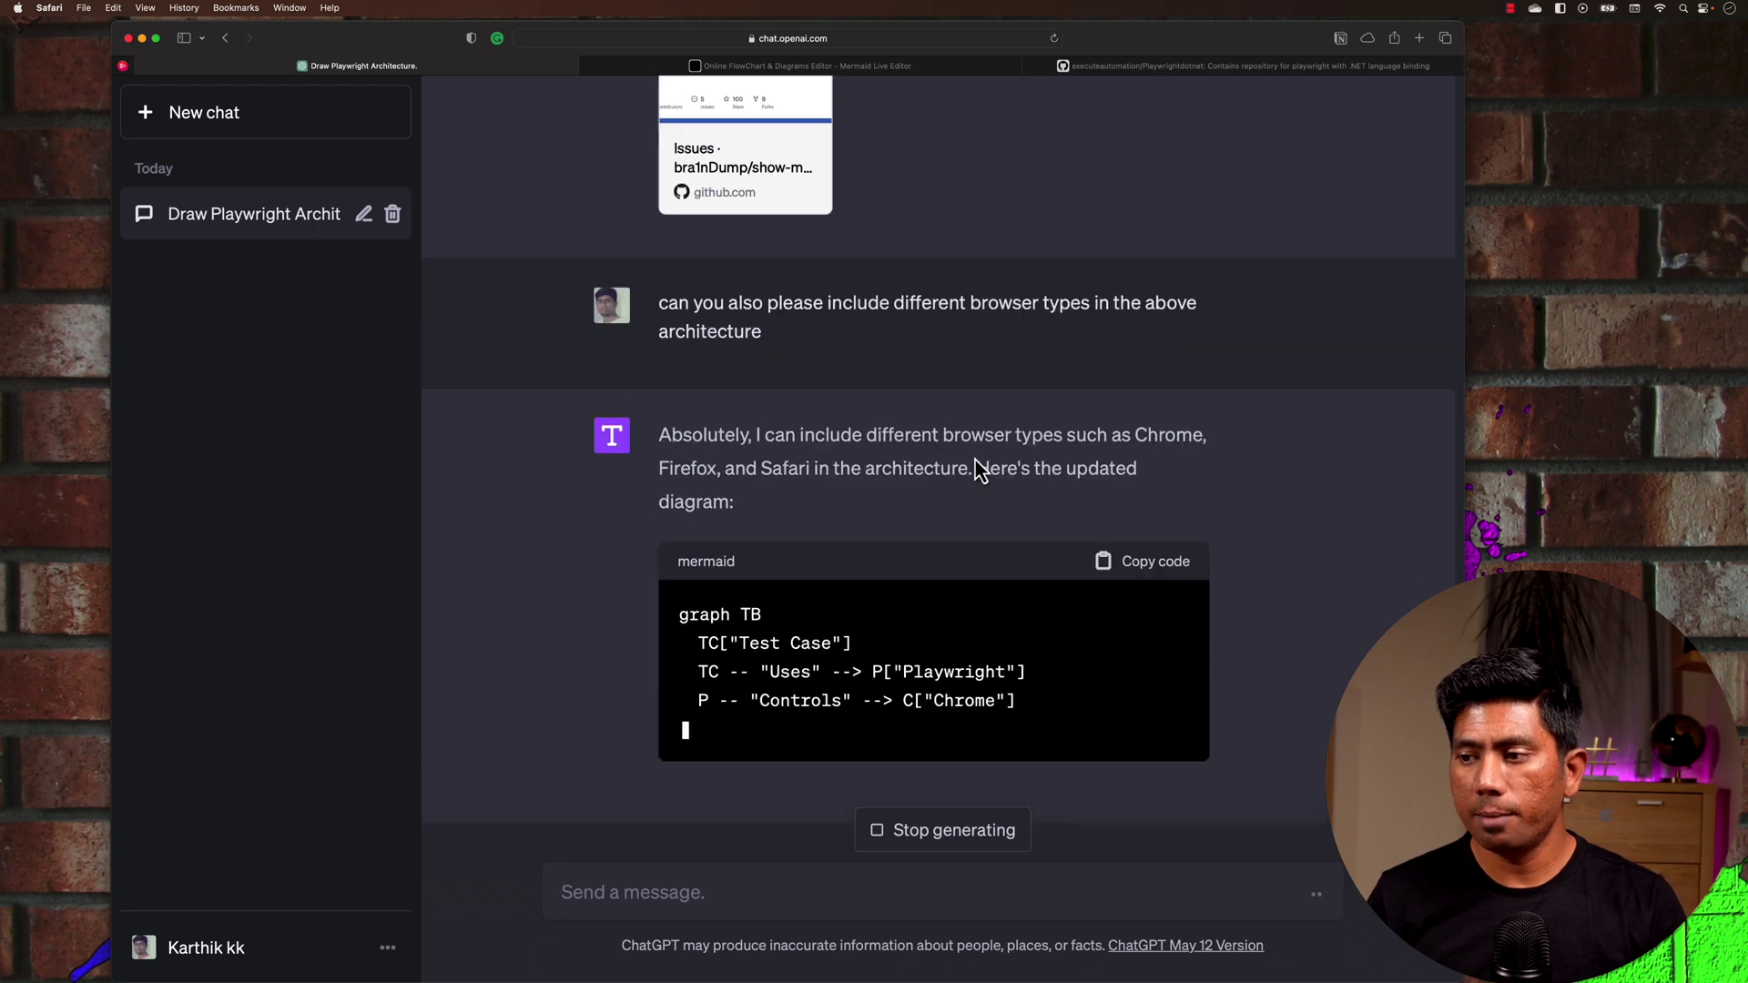
Highlight the new code's Playwright, Chrome, Firefox, Safari and Web Application nodes and their edges.
scroll(976, 461, up, 12)
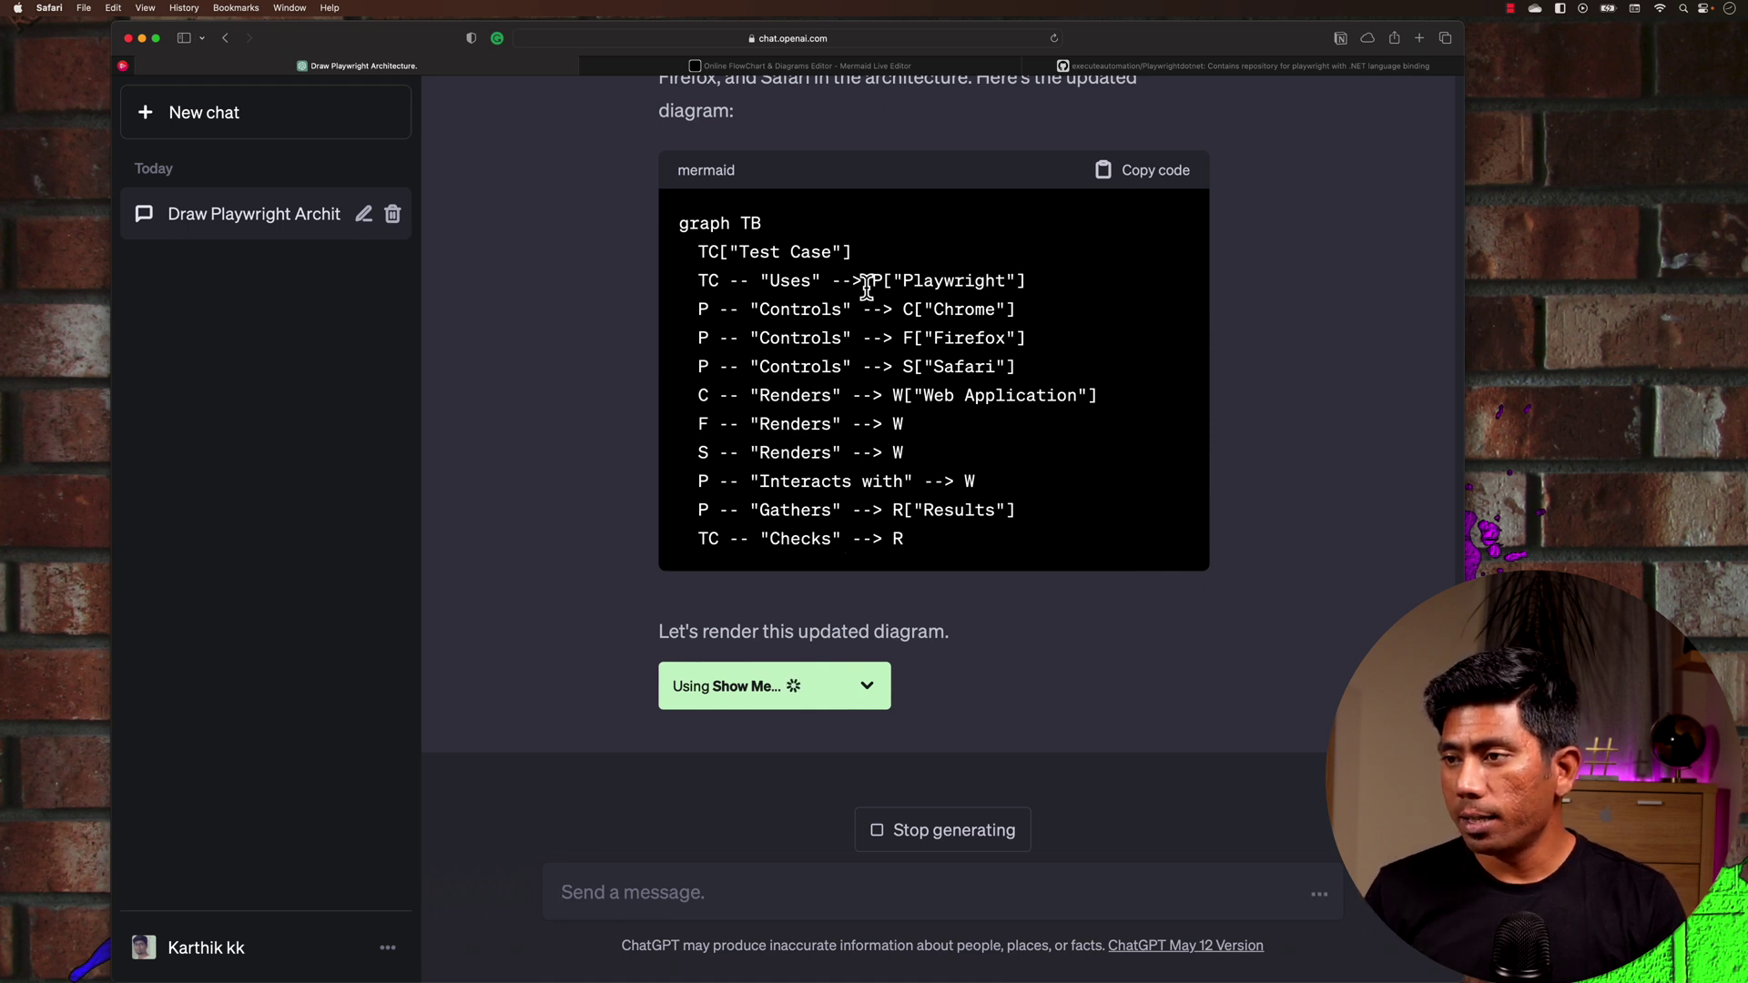
drag(869, 281, 1029, 281)
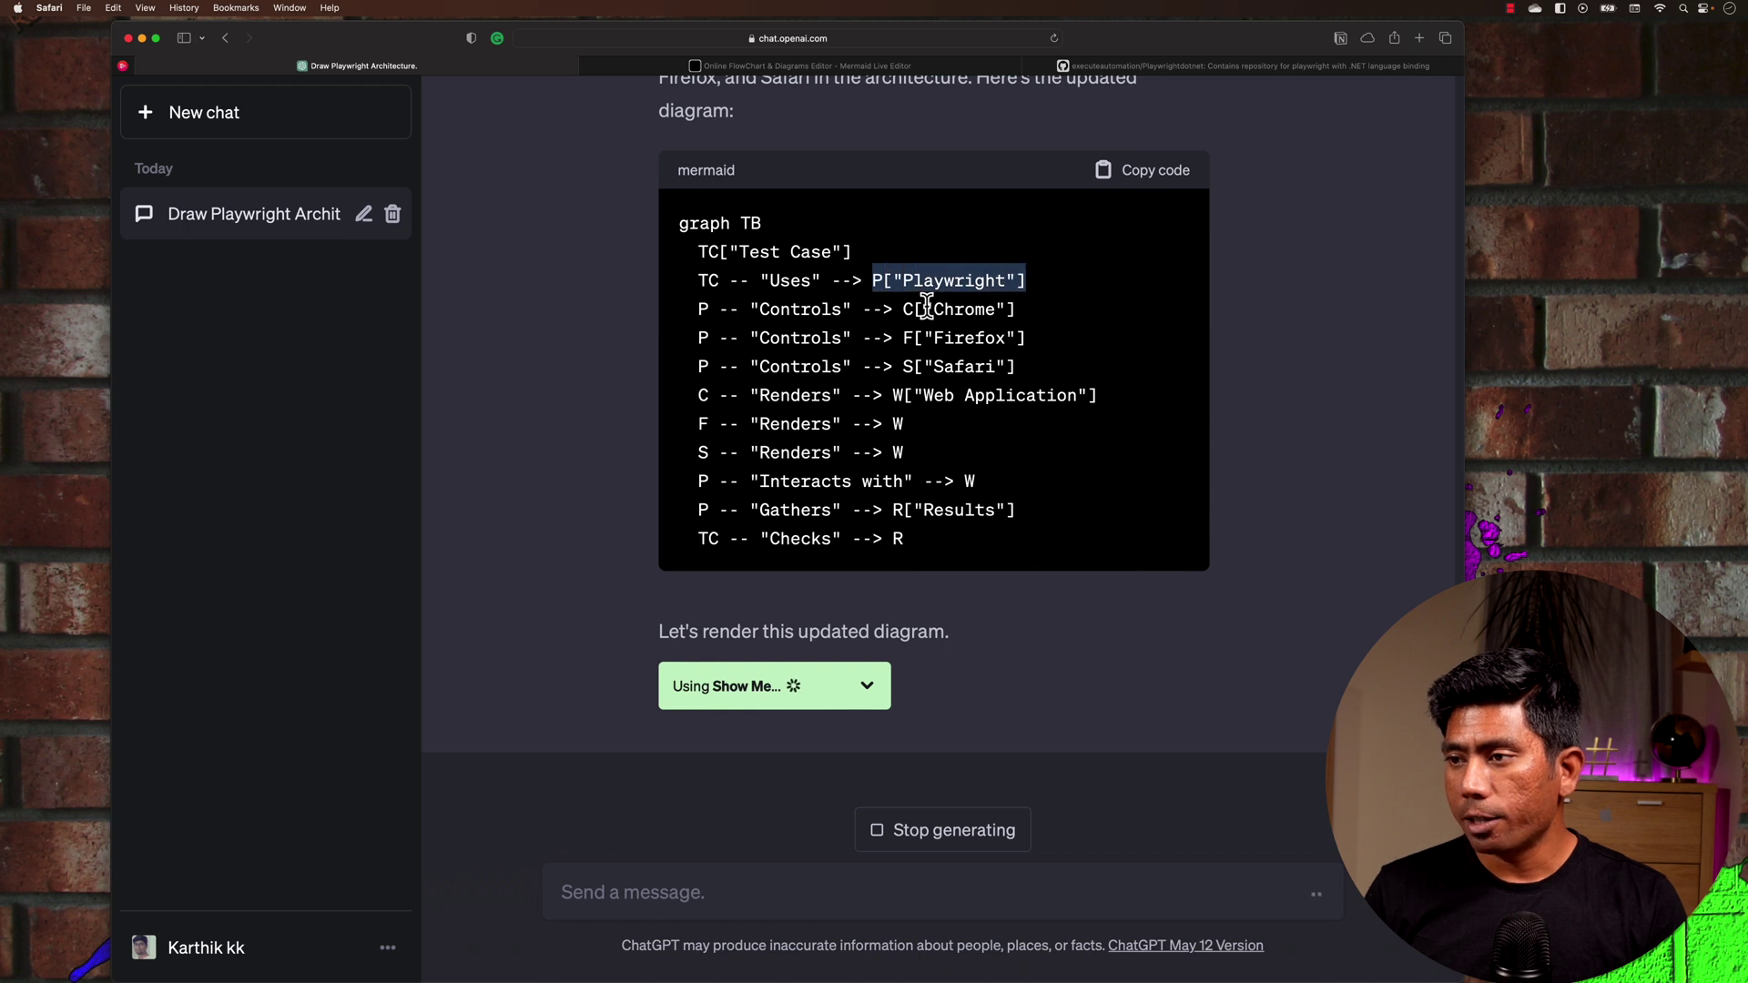
drag(902, 310, 1043, 340)
drag(901, 366, 1081, 368)
drag(891, 396, 1086, 398)
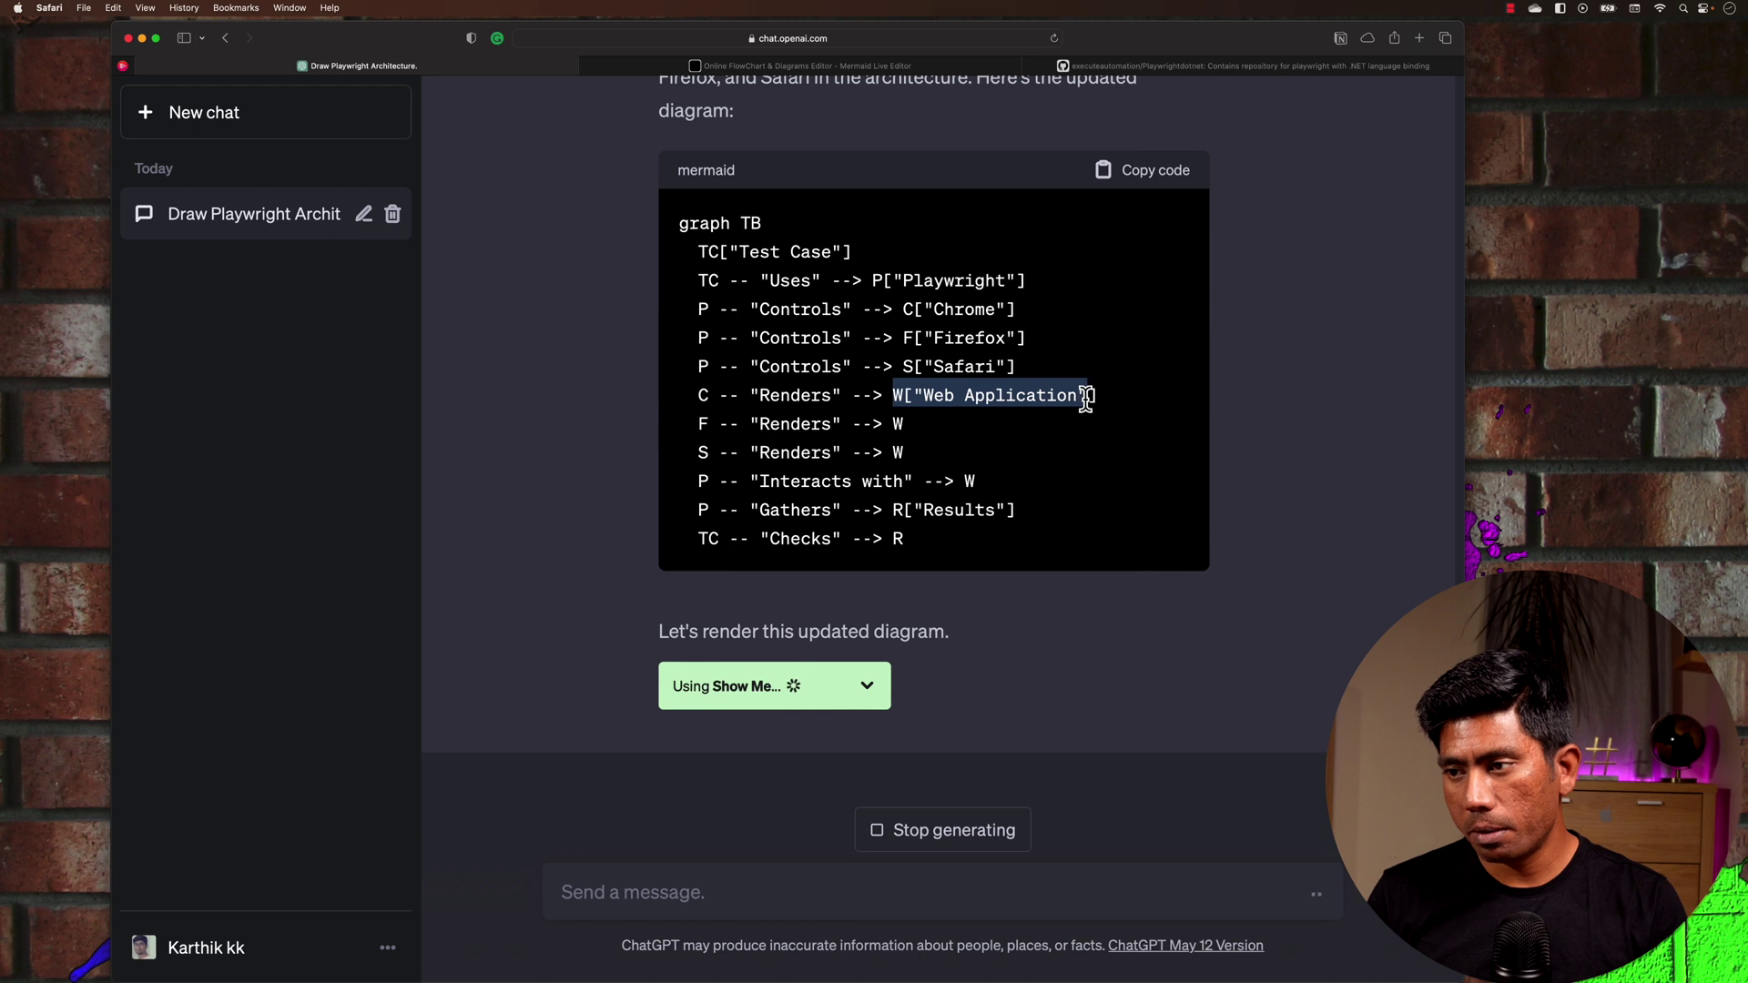
drag(692, 424, 901, 444)
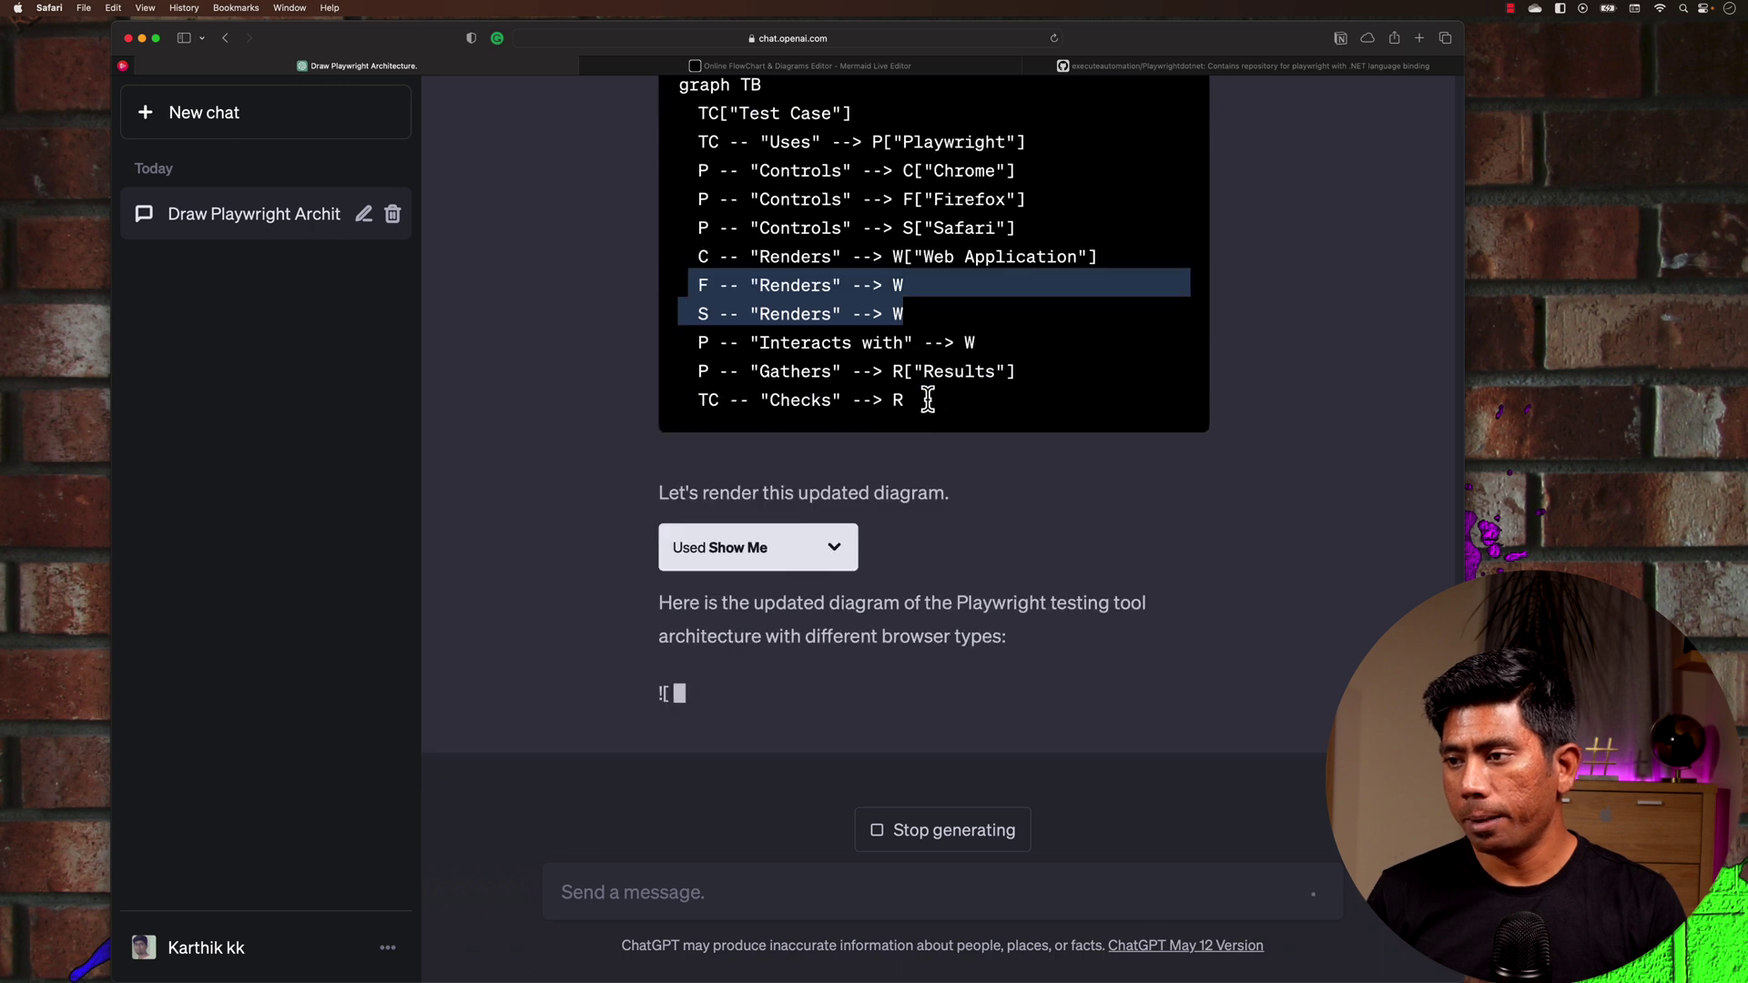
drag(708, 343, 943, 364)
click(942, 364)
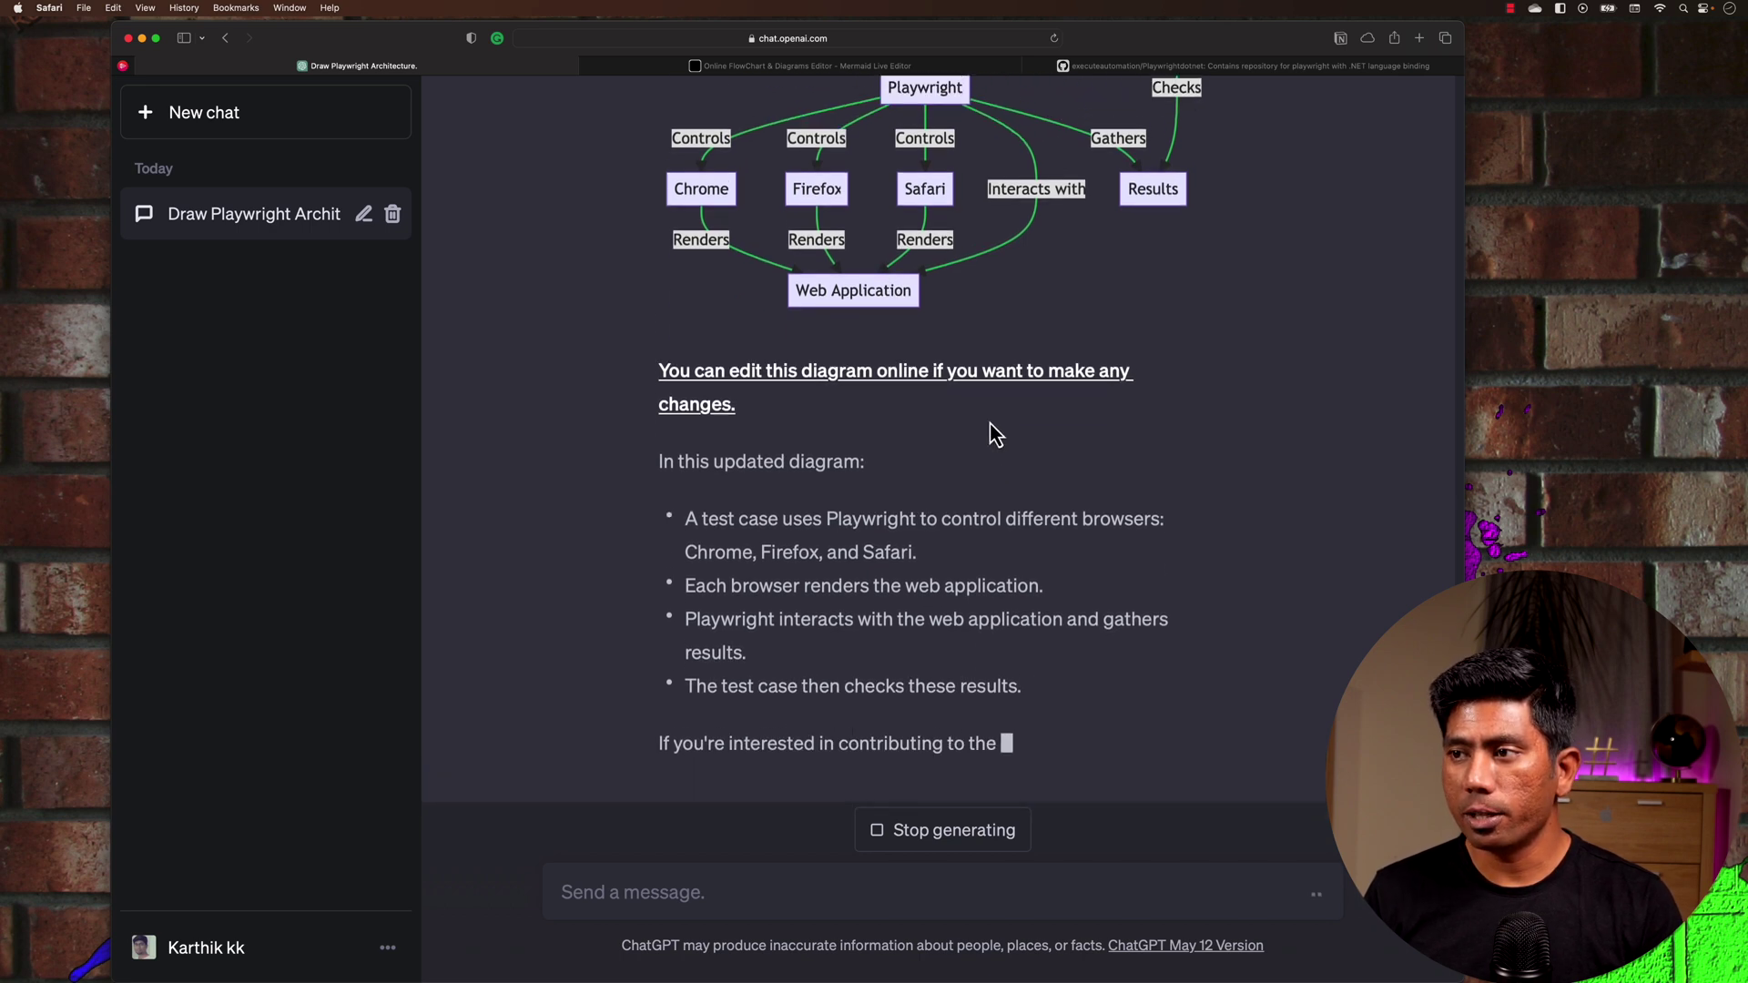
click(667, 891)
Ask ChatGPT to also include the architecture for running tests in a Selenium grid docker container.
text(Ca)
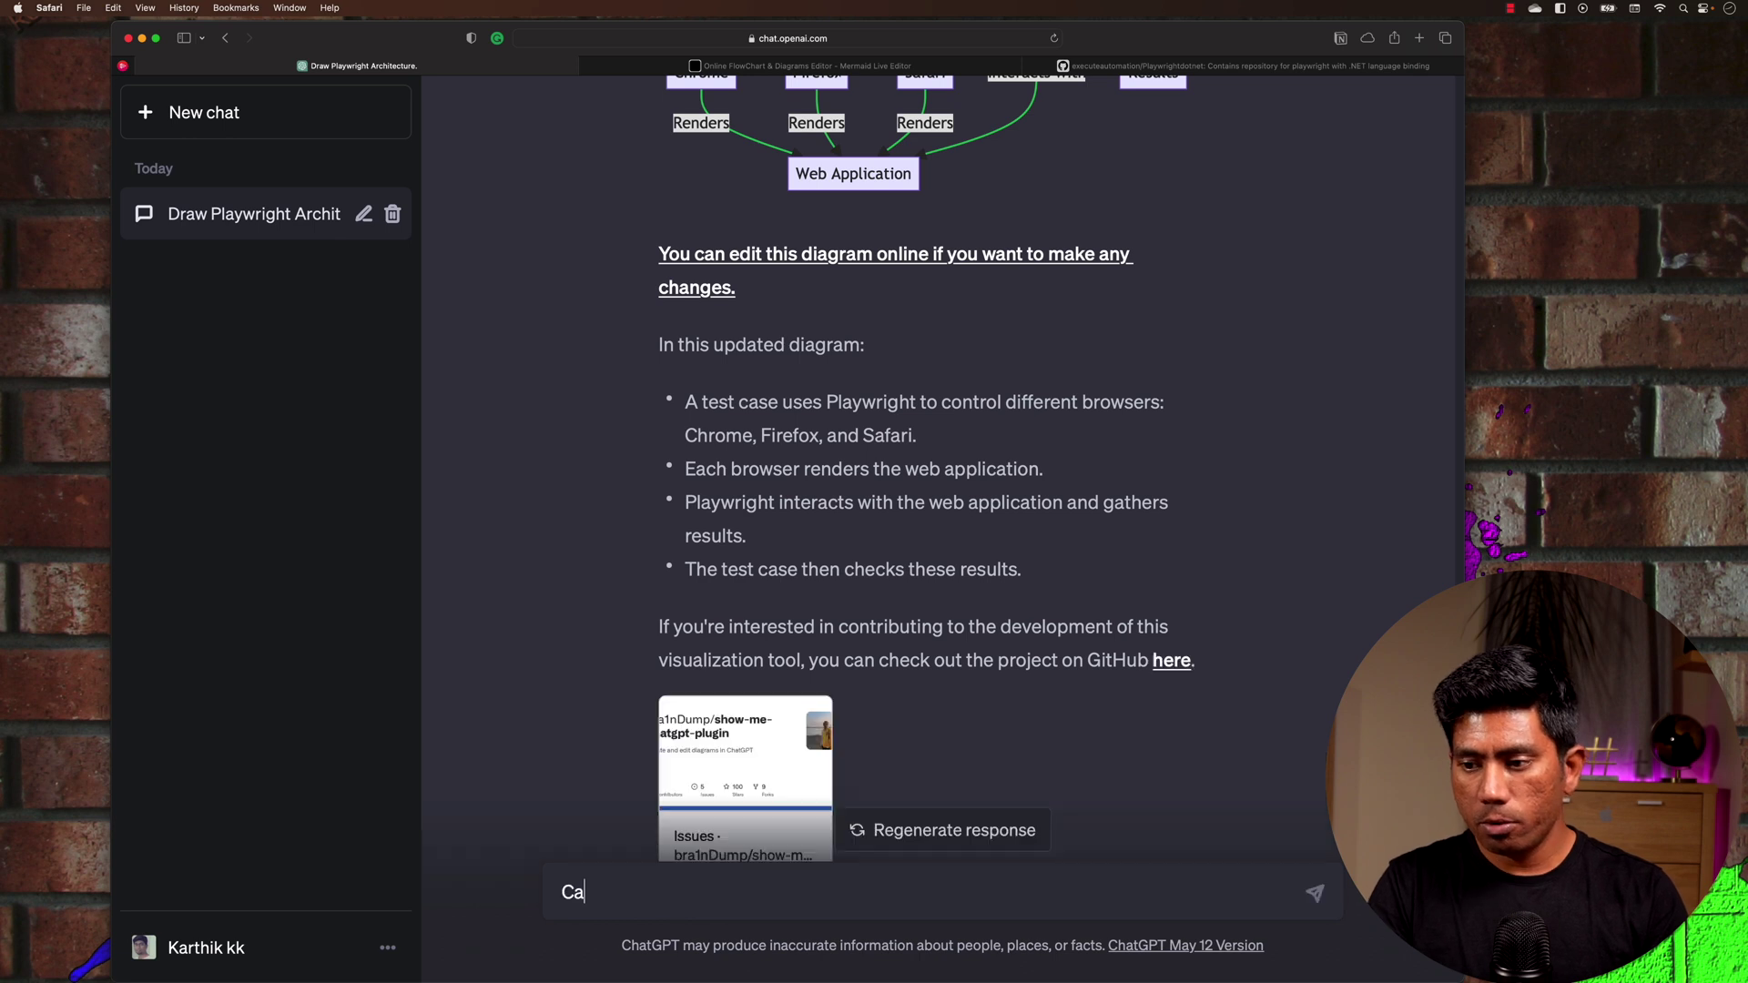
text(n yoiu)
text(u also inc)
text(lude the a)
text(rchhitec)
key(BackSpace)
key(BackSpace)
key(BackSpace)
text(ct )
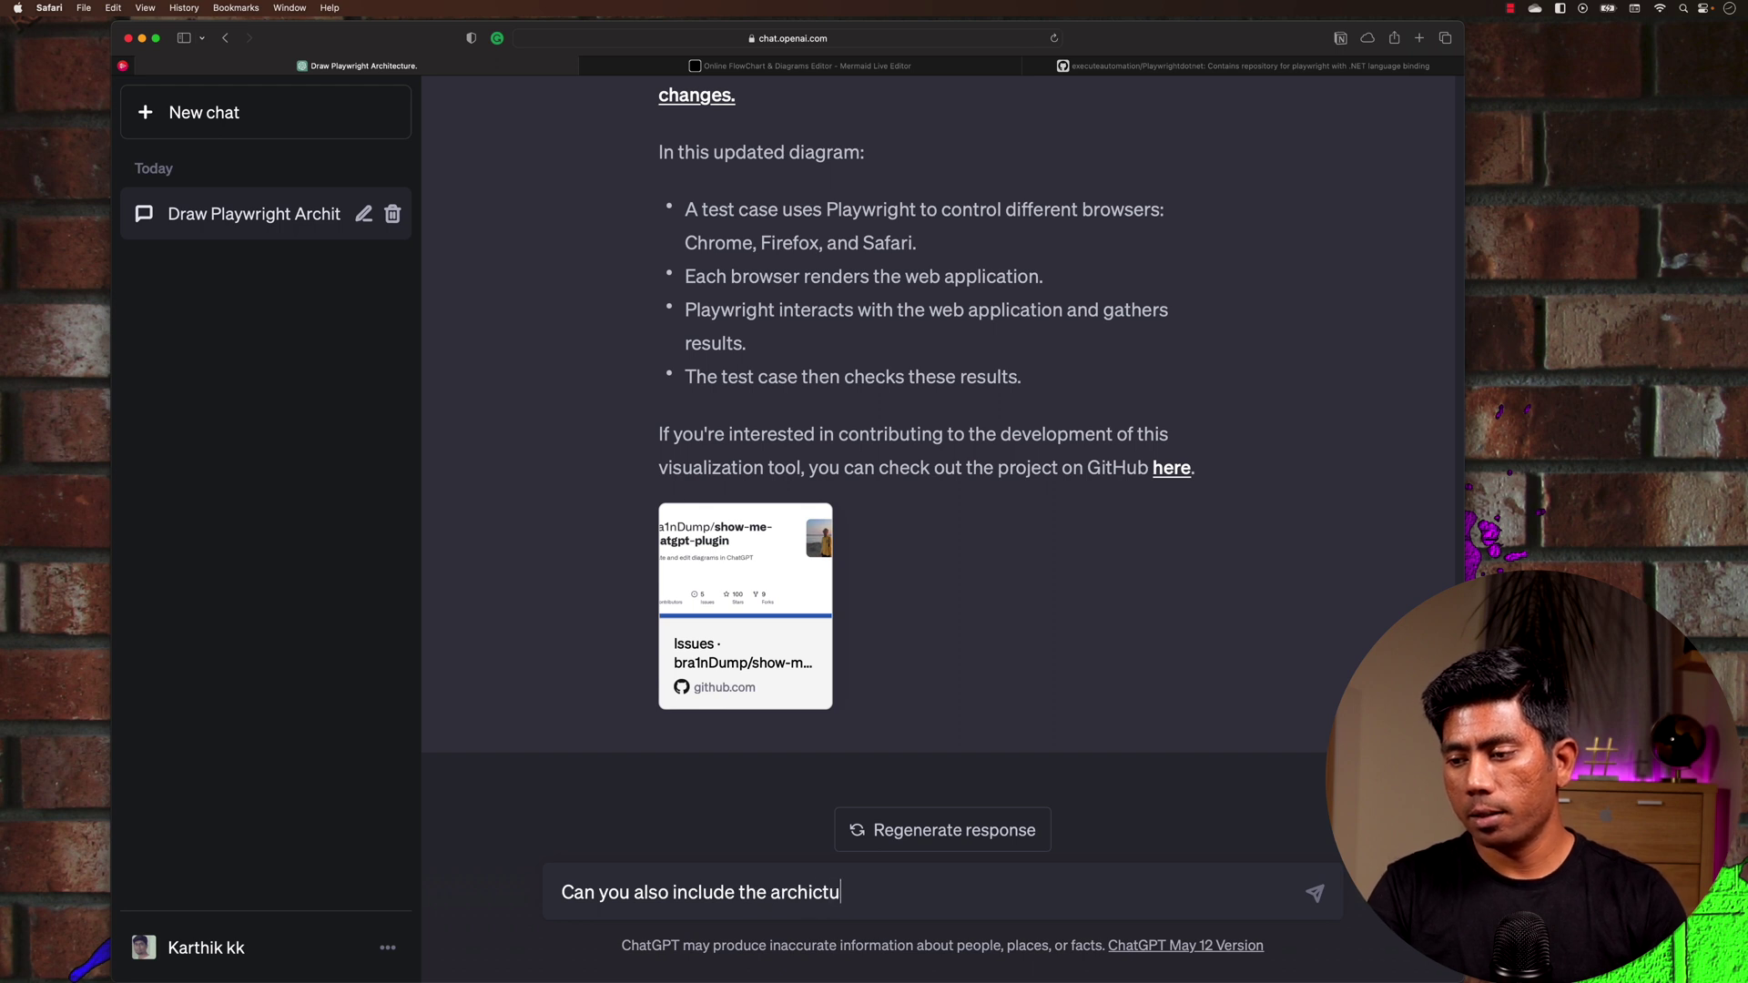
text(to run the )
text( test)
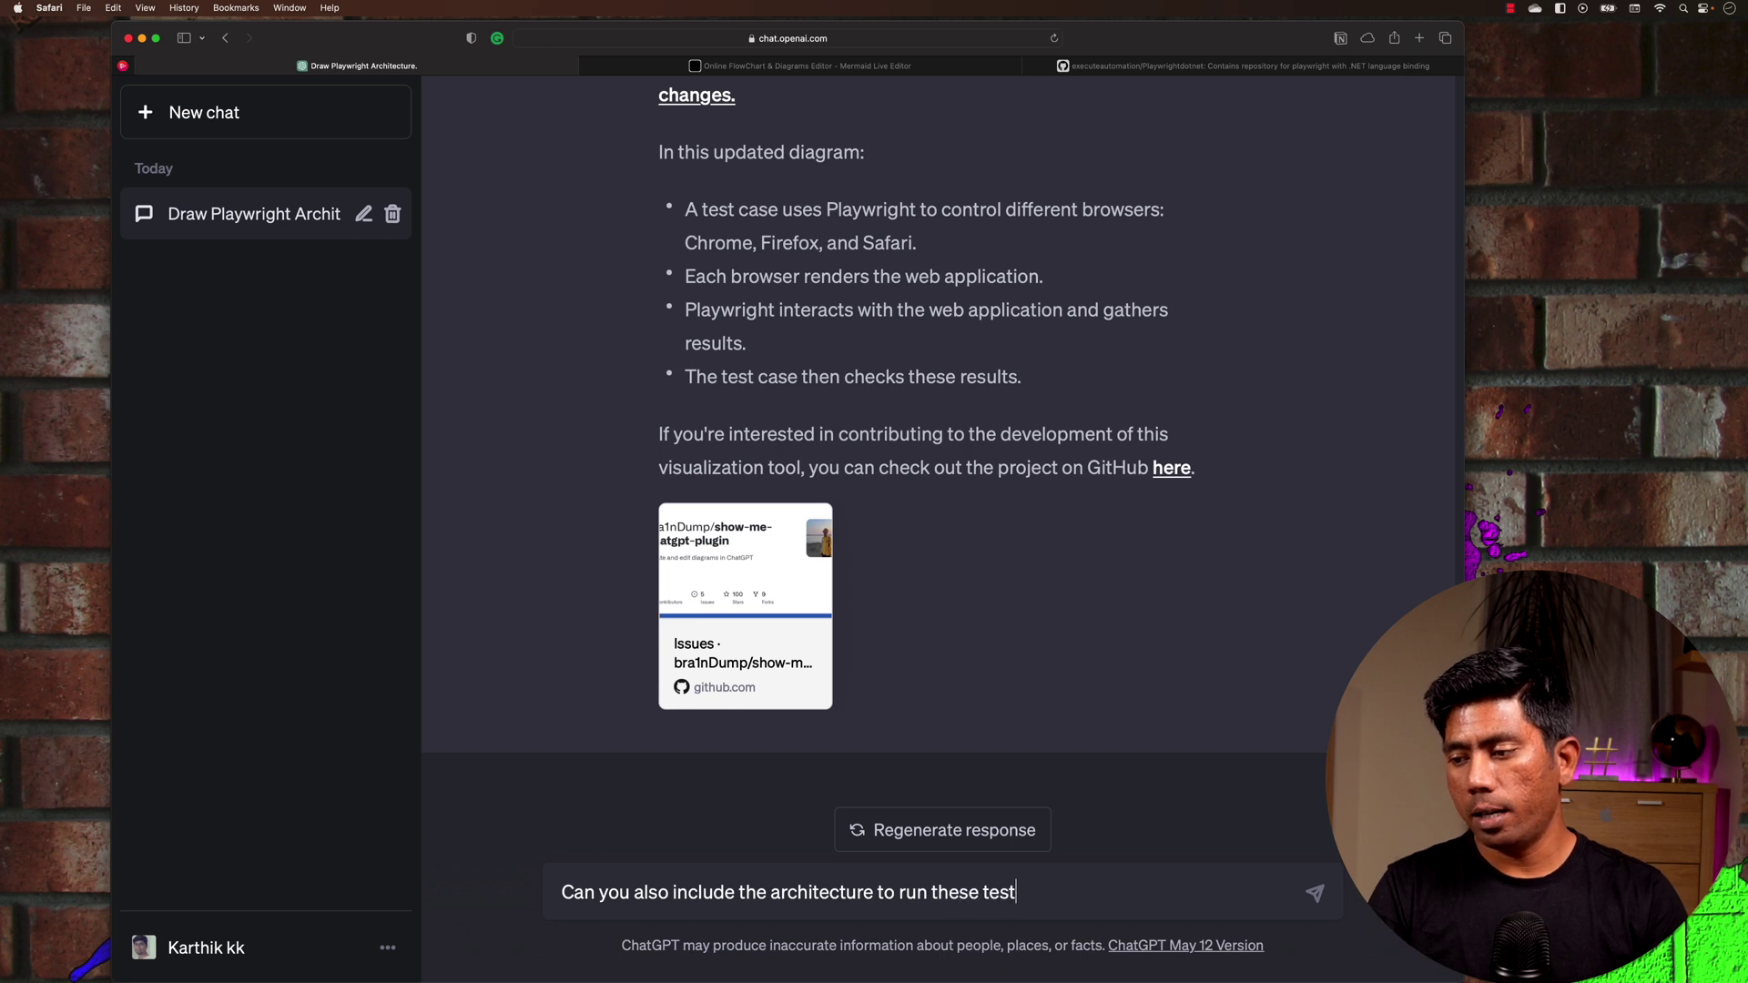
text(s in the )
text(Selenium gir)
text(clou)
key(BackSpace)
key(BackSpace)
text(docker container)
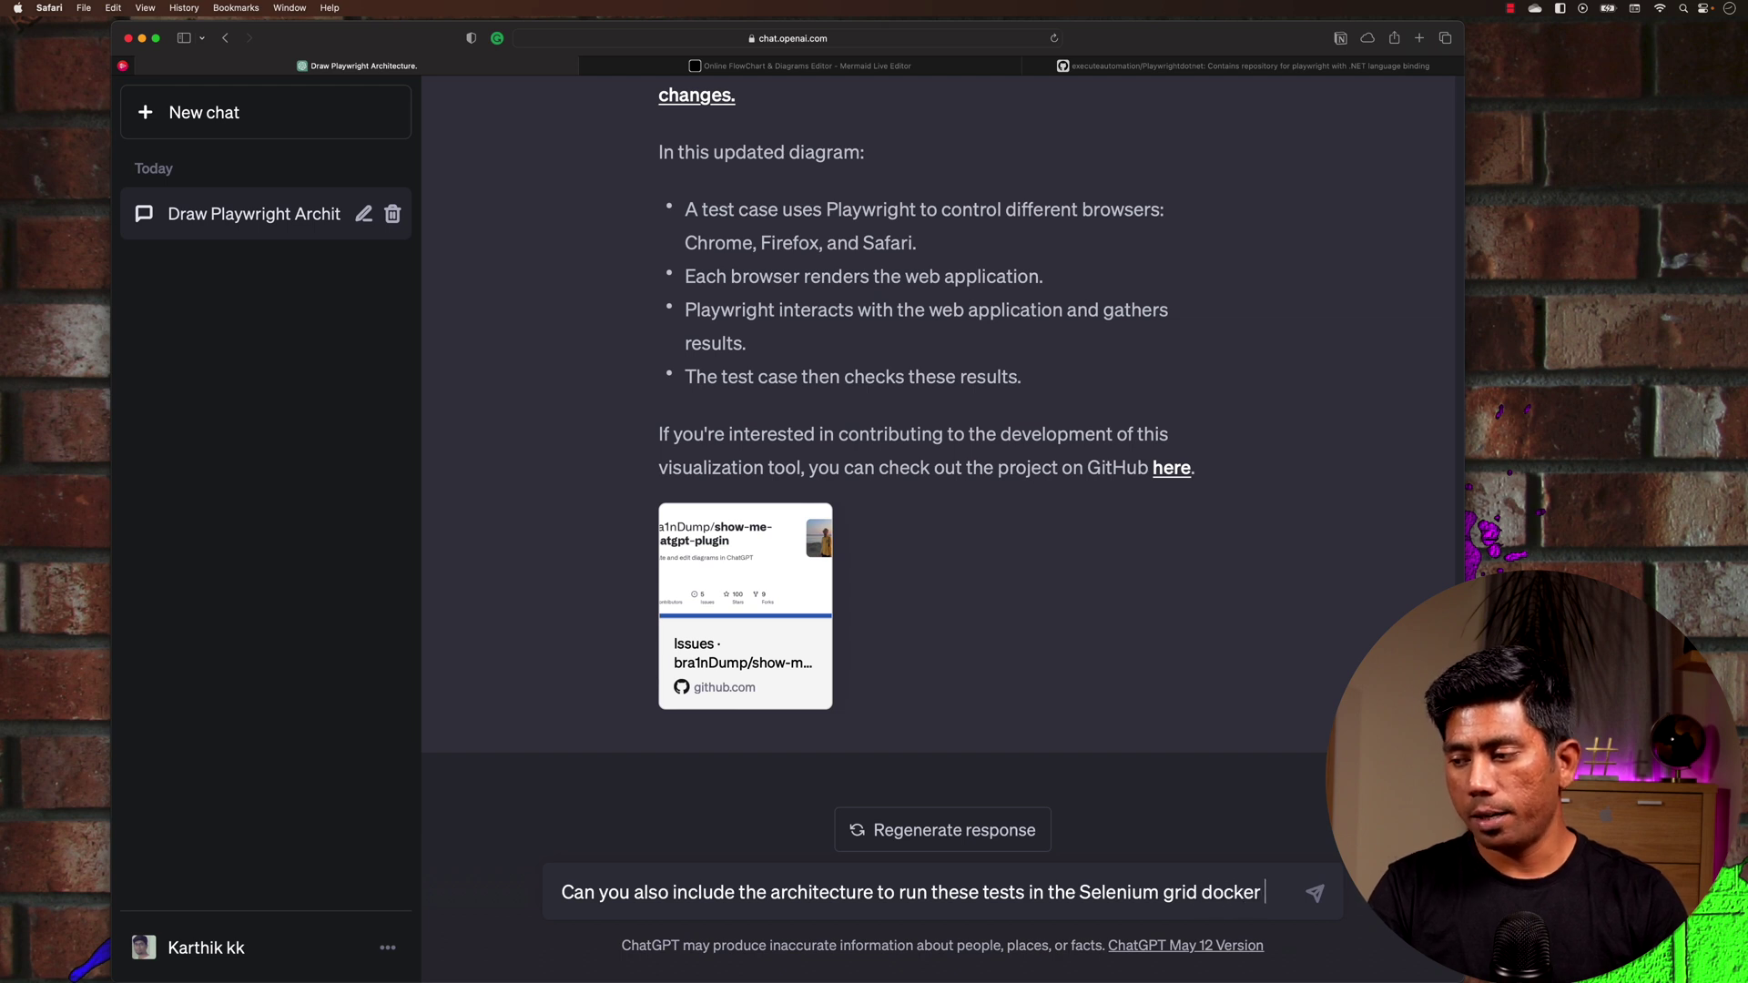
key(Return)
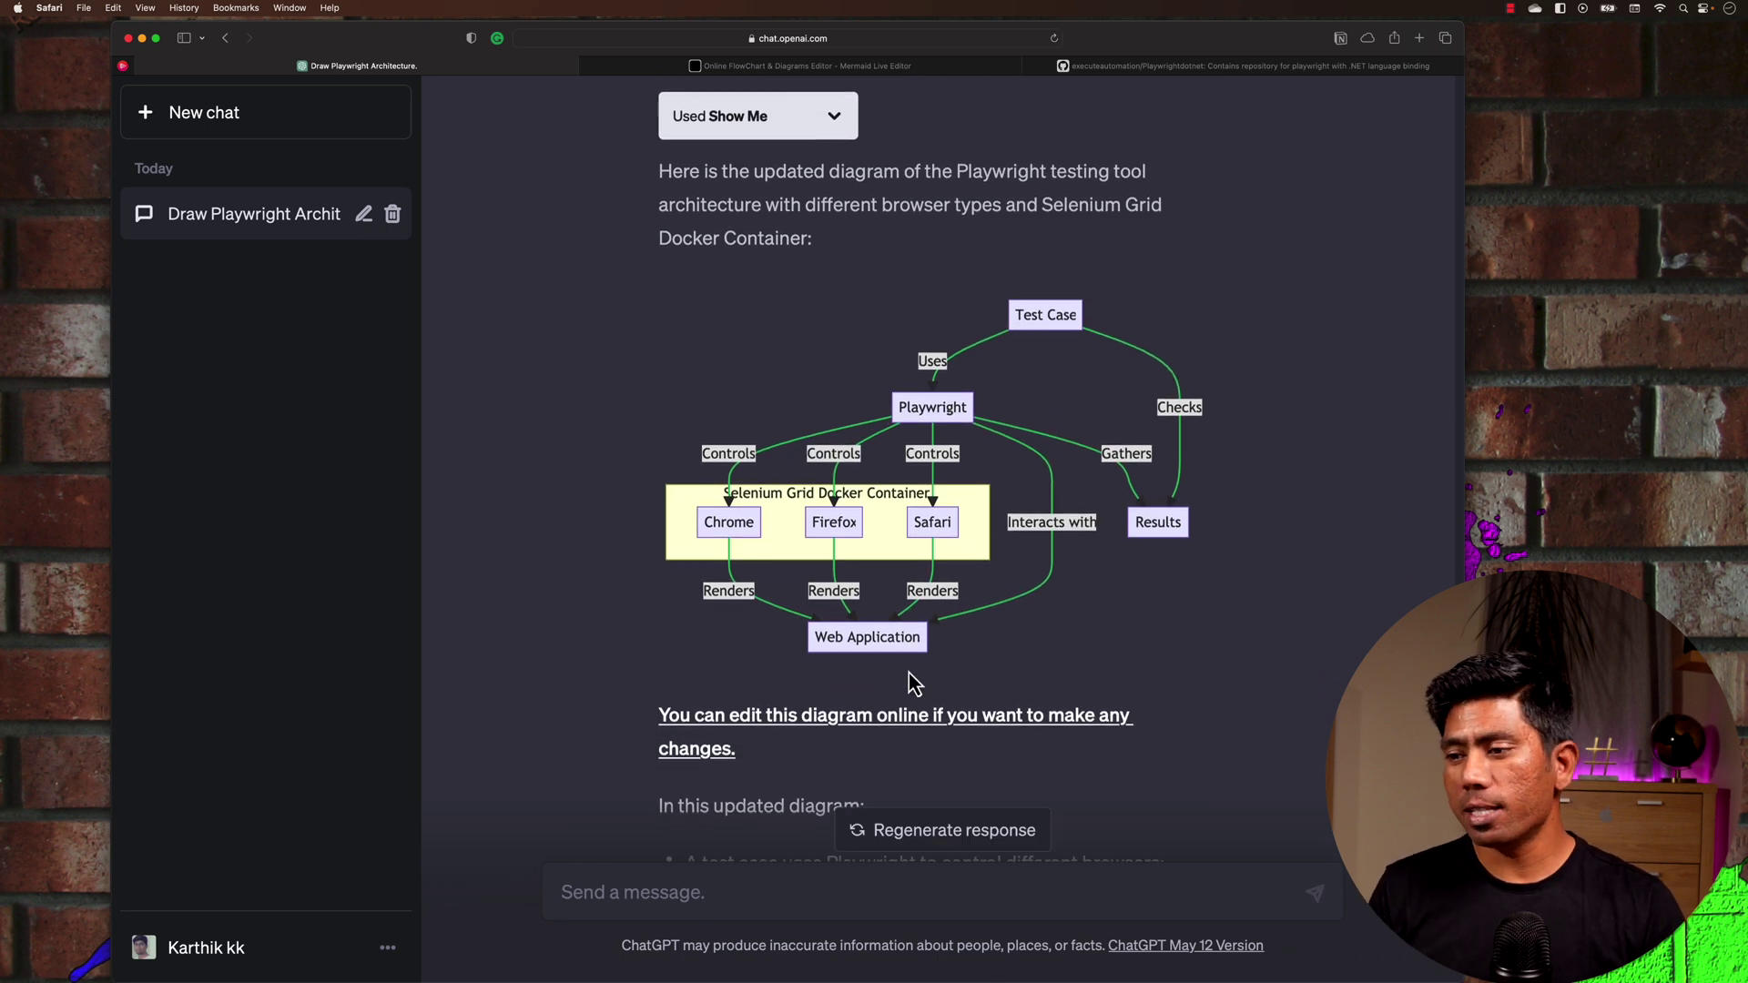
Scroll to the Selenium grid reply and copy its mermaid code.
scroll(908, 674, down, 8)
scroll(909, 673, up, 8)
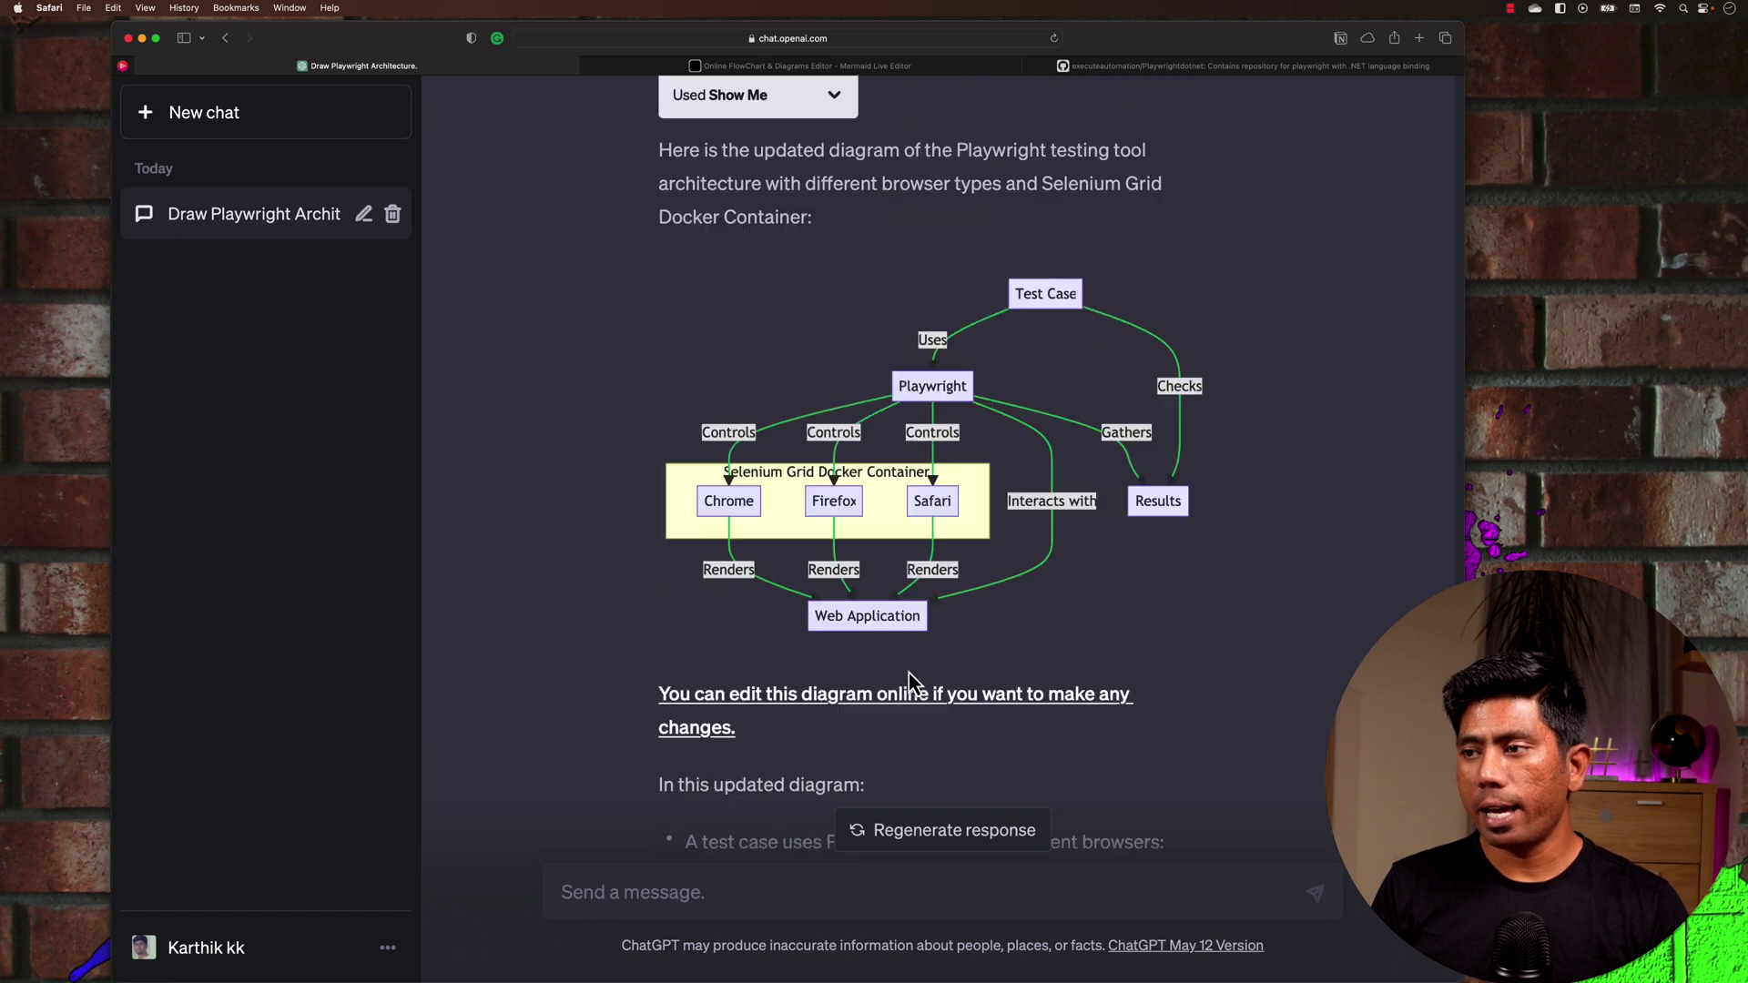
scroll(908, 674, up, 12)
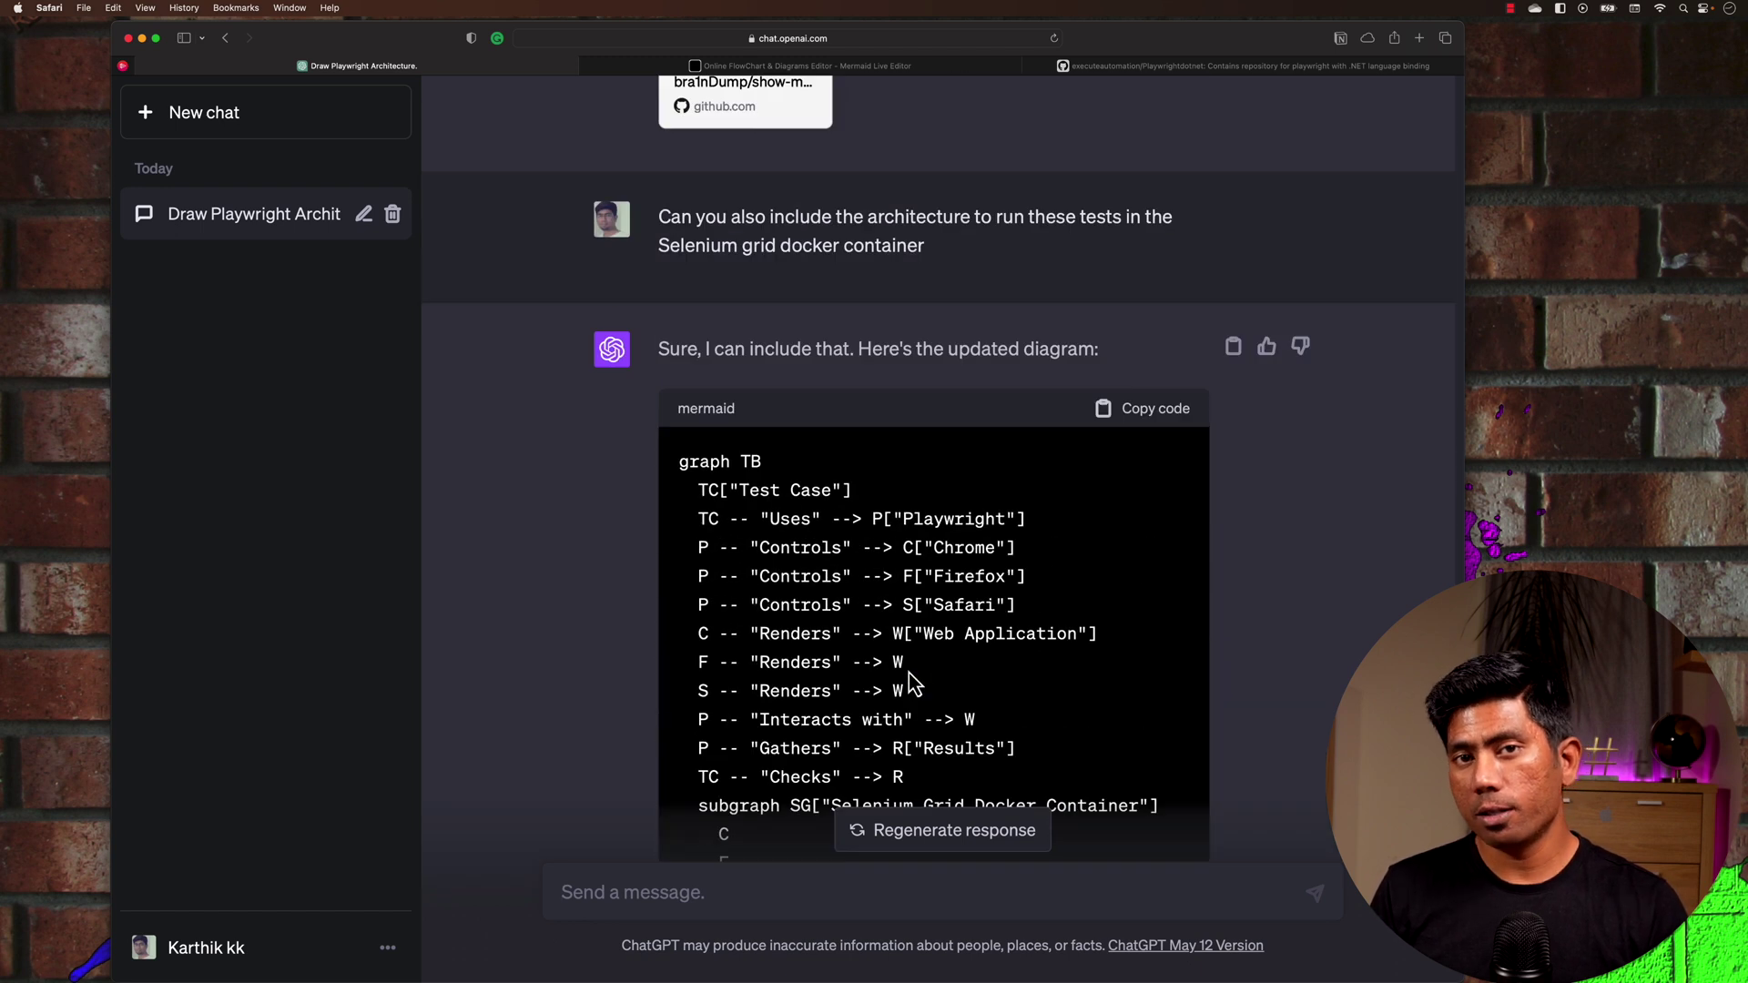
scroll(908, 674, up, 15)
scroll(910, 683, up, 3)
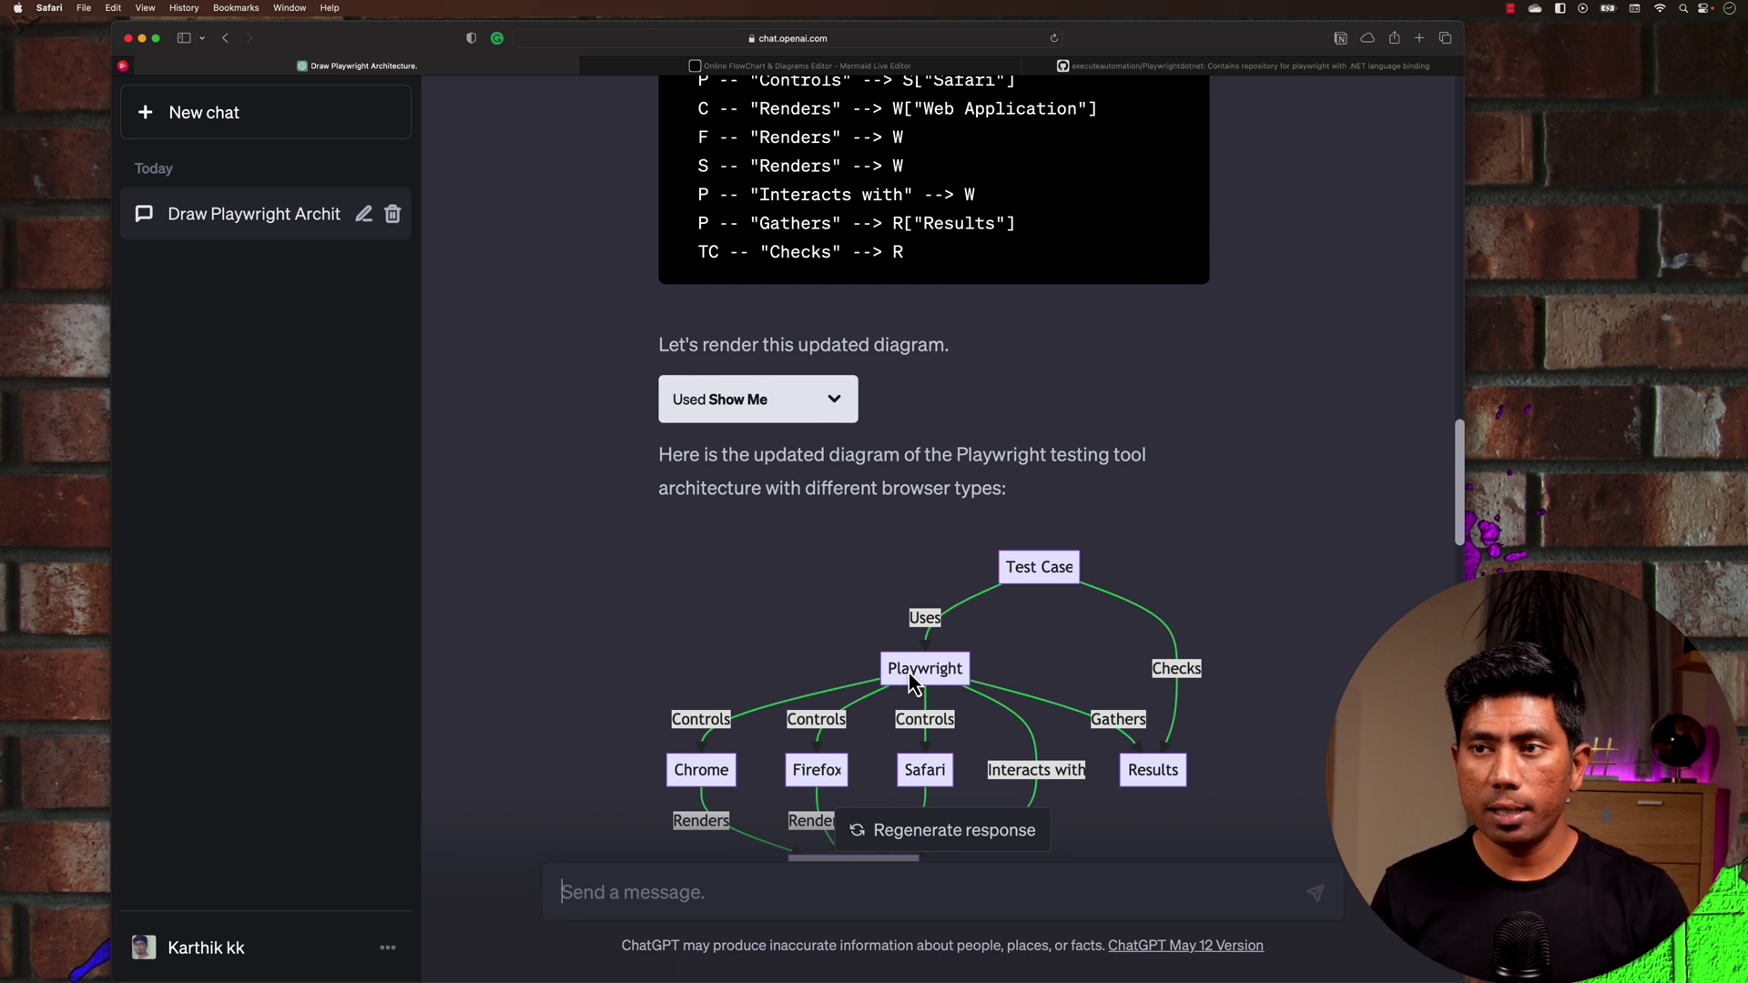
scroll(910, 682, up, 10)
scroll(915, 605, up, 19)
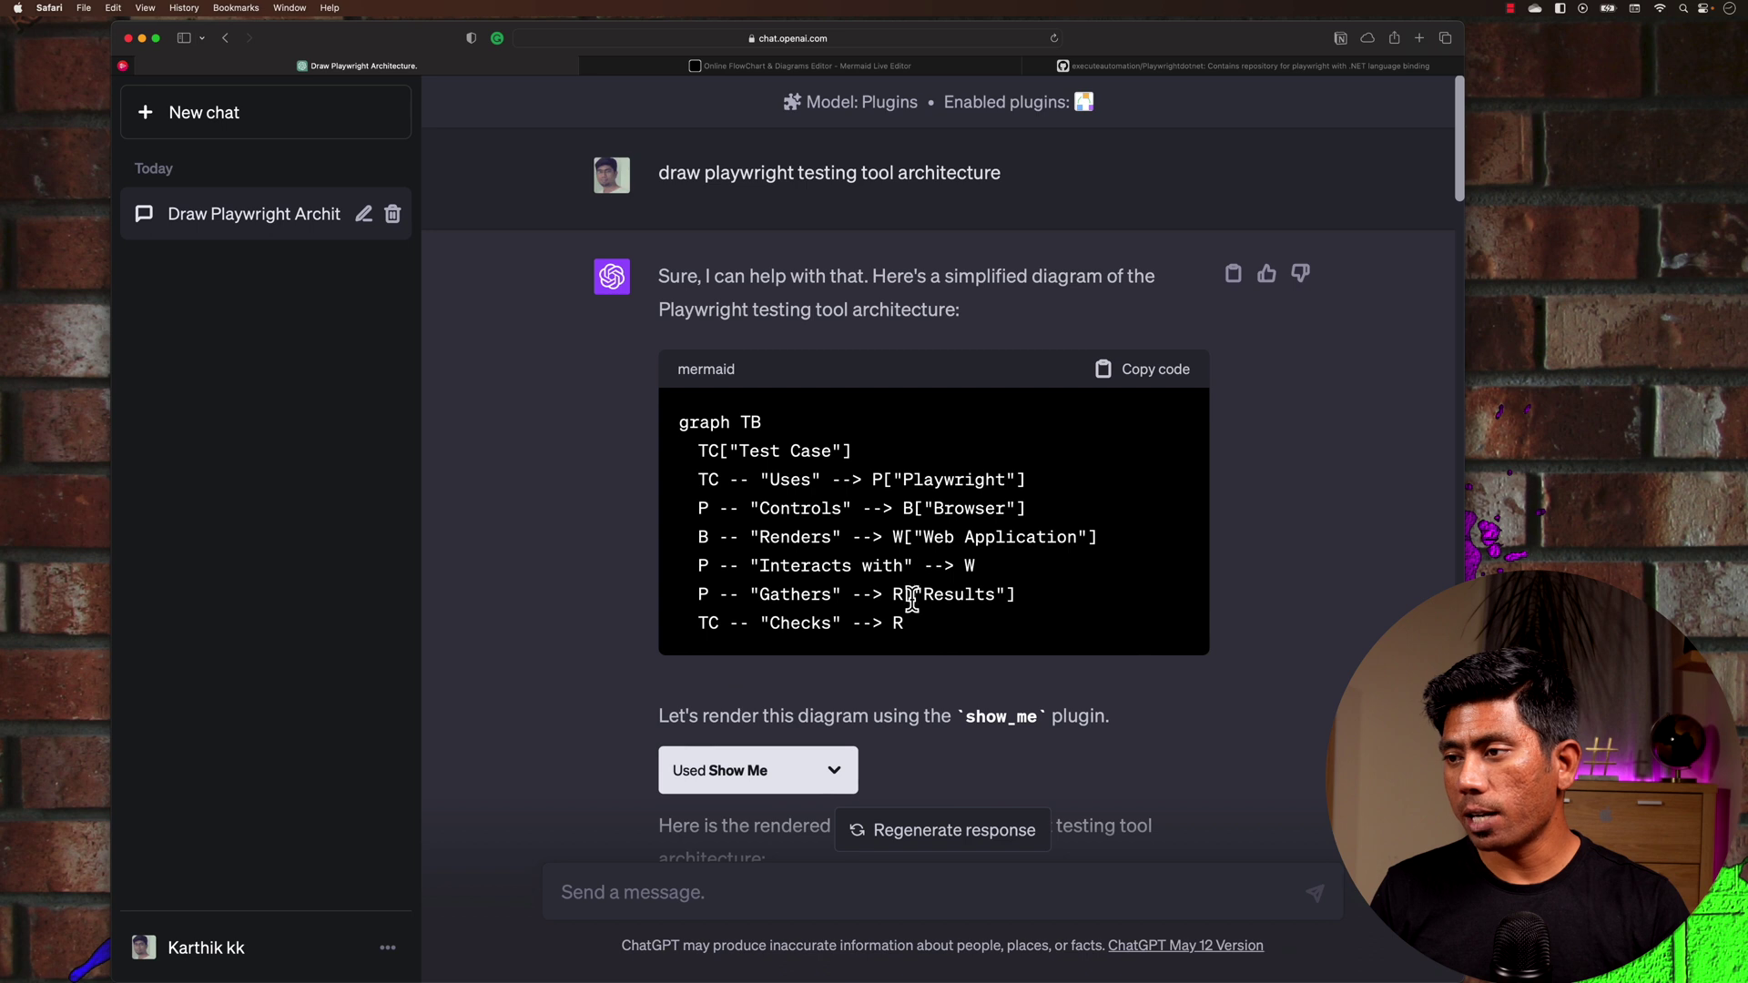
scroll(917, 582, down, 12)
scroll(921, 567, down, 20)
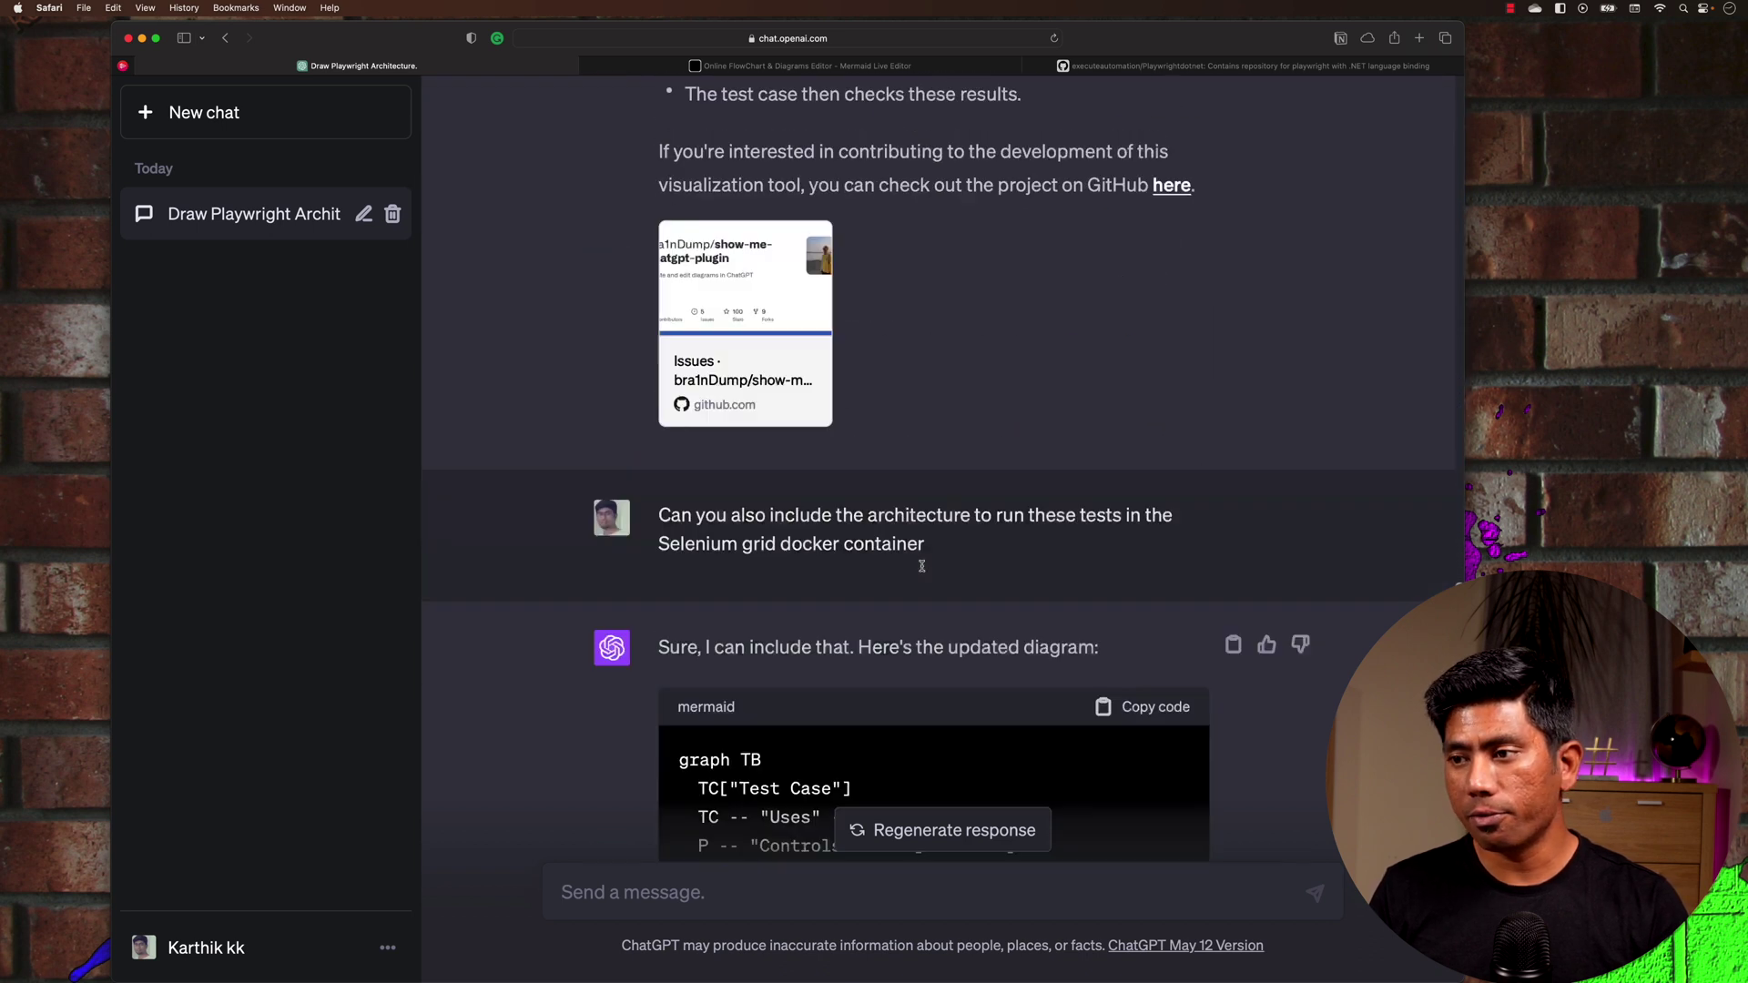
scroll(923, 564, up, 12)
scroll(922, 564, down, 2)
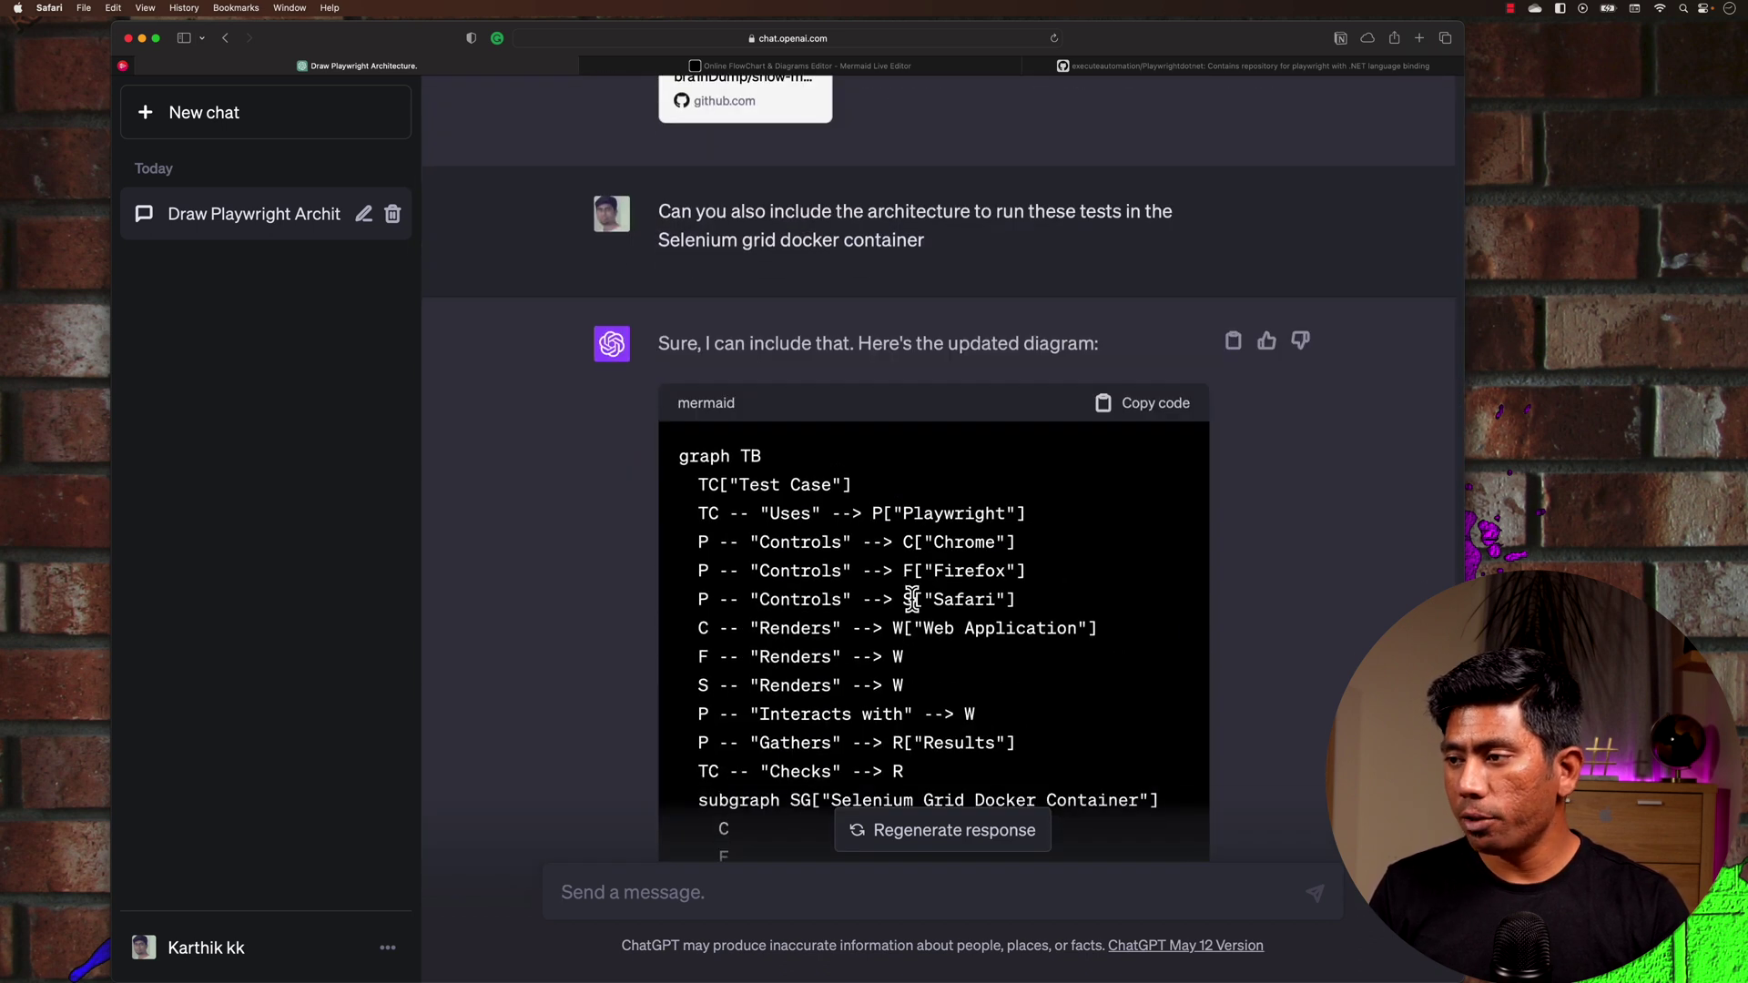
click(1136, 408)
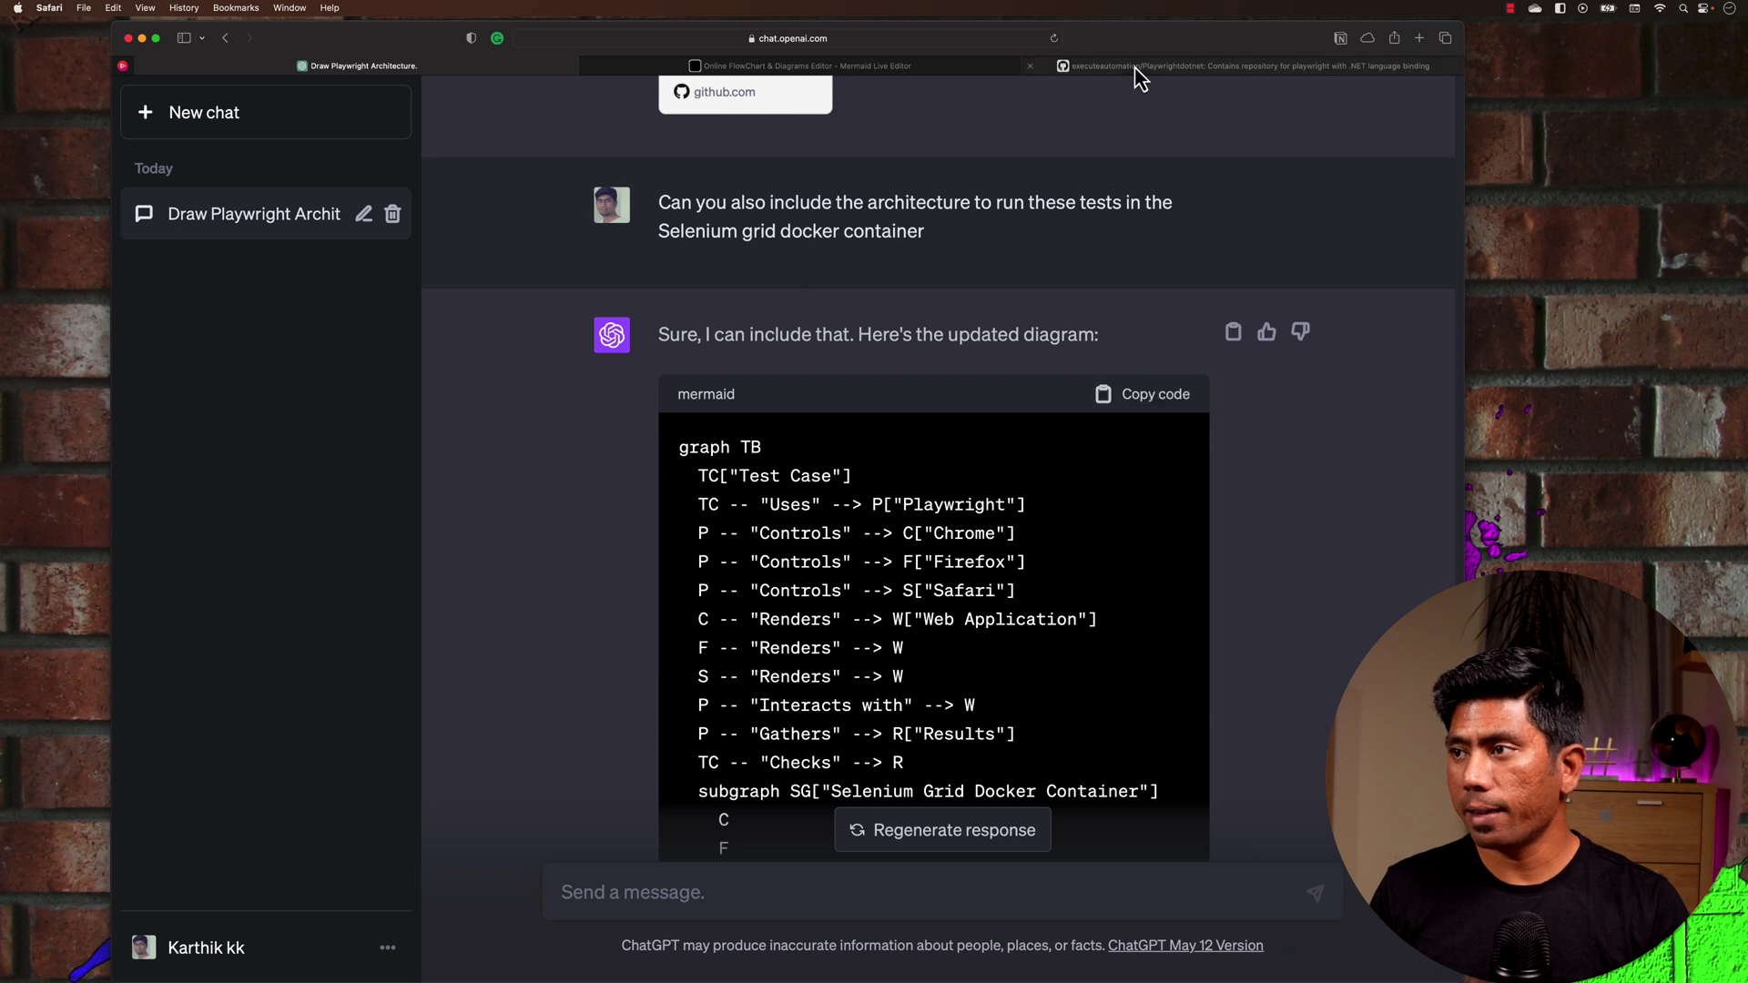
Bring up the Playwrightdotnet GitHub README's Playwright Architecture diagram.
click(1138, 65)
scroll(928, 410, up, 3)
scroll(904, 455, down, 5)
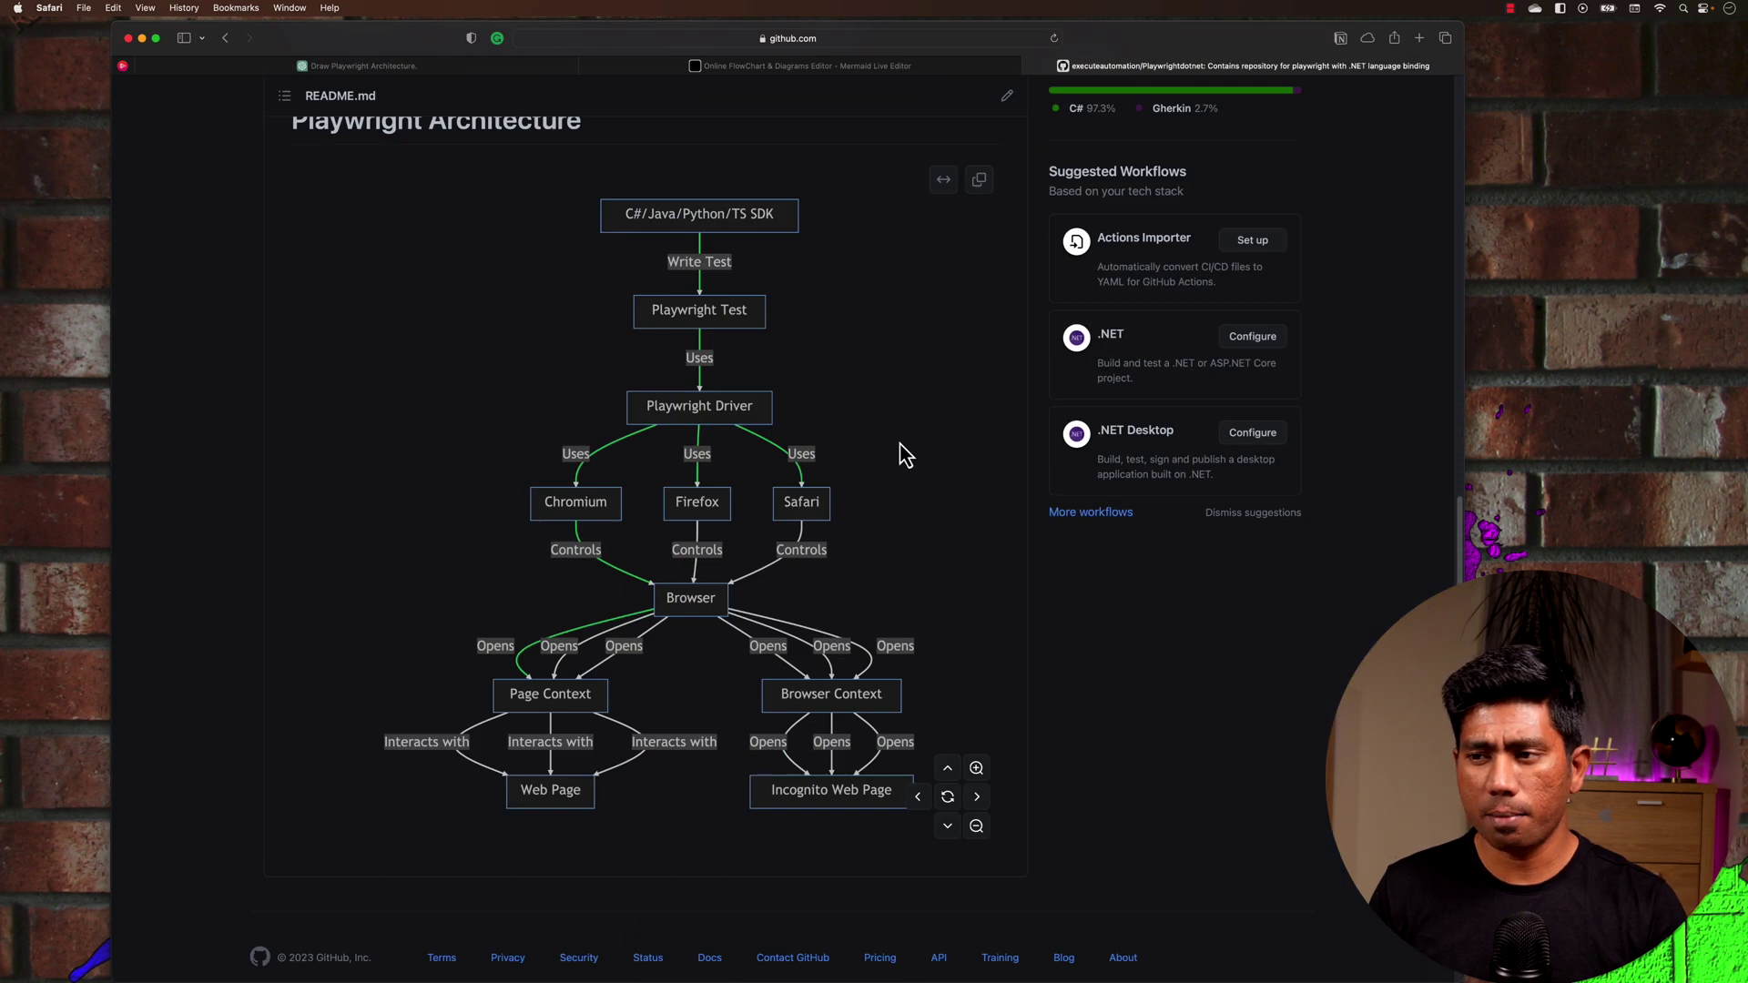
Open the README in the editor and select the ```mermaid block from line 15 to 46.
scroll(855, 483, up, 8)
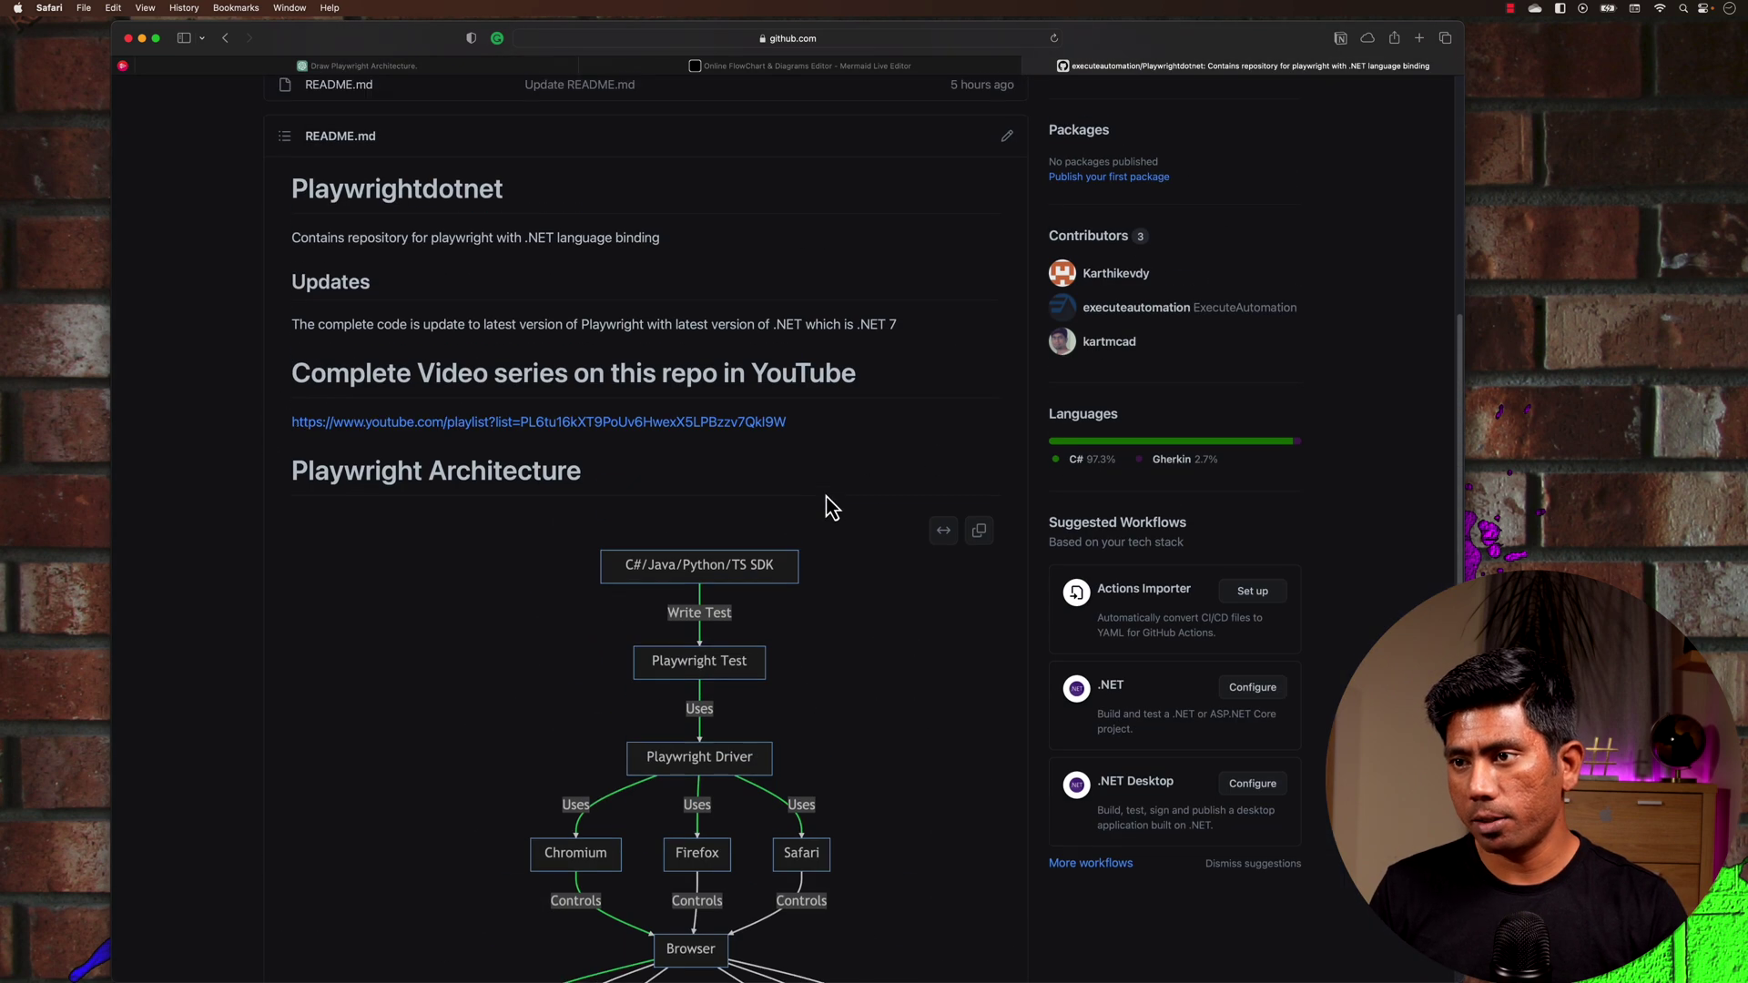
click(1006, 389)
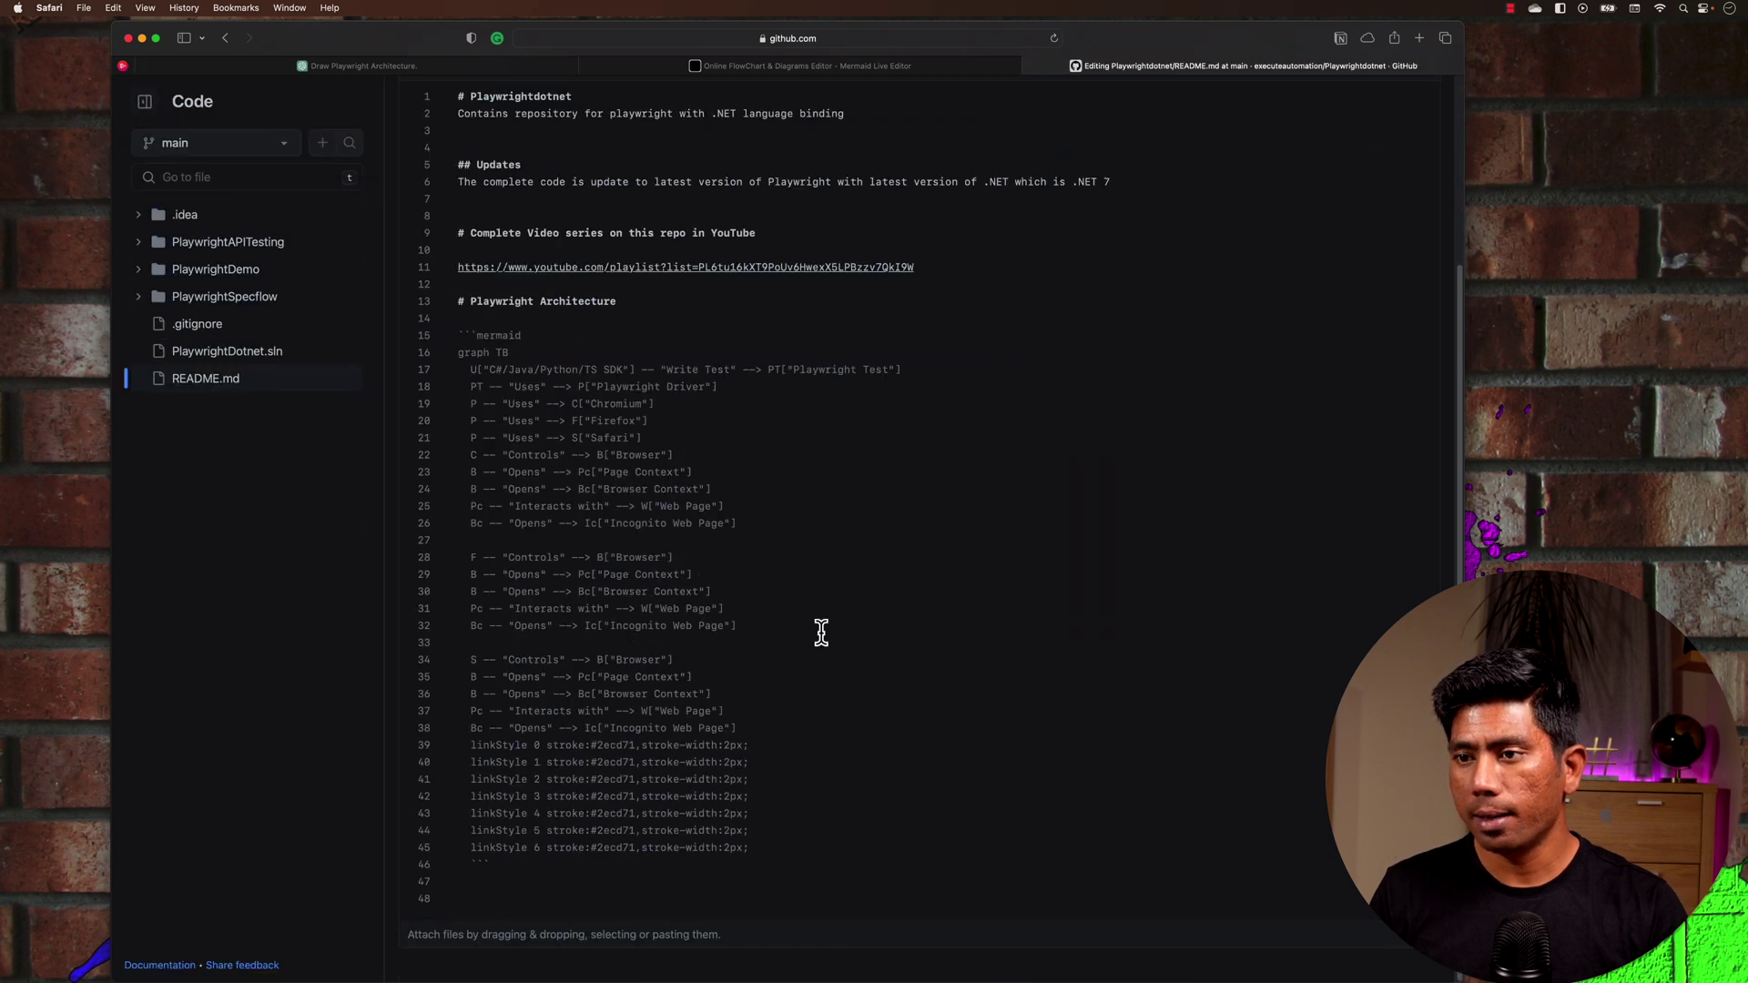
drag(458, 335, 509, 335)
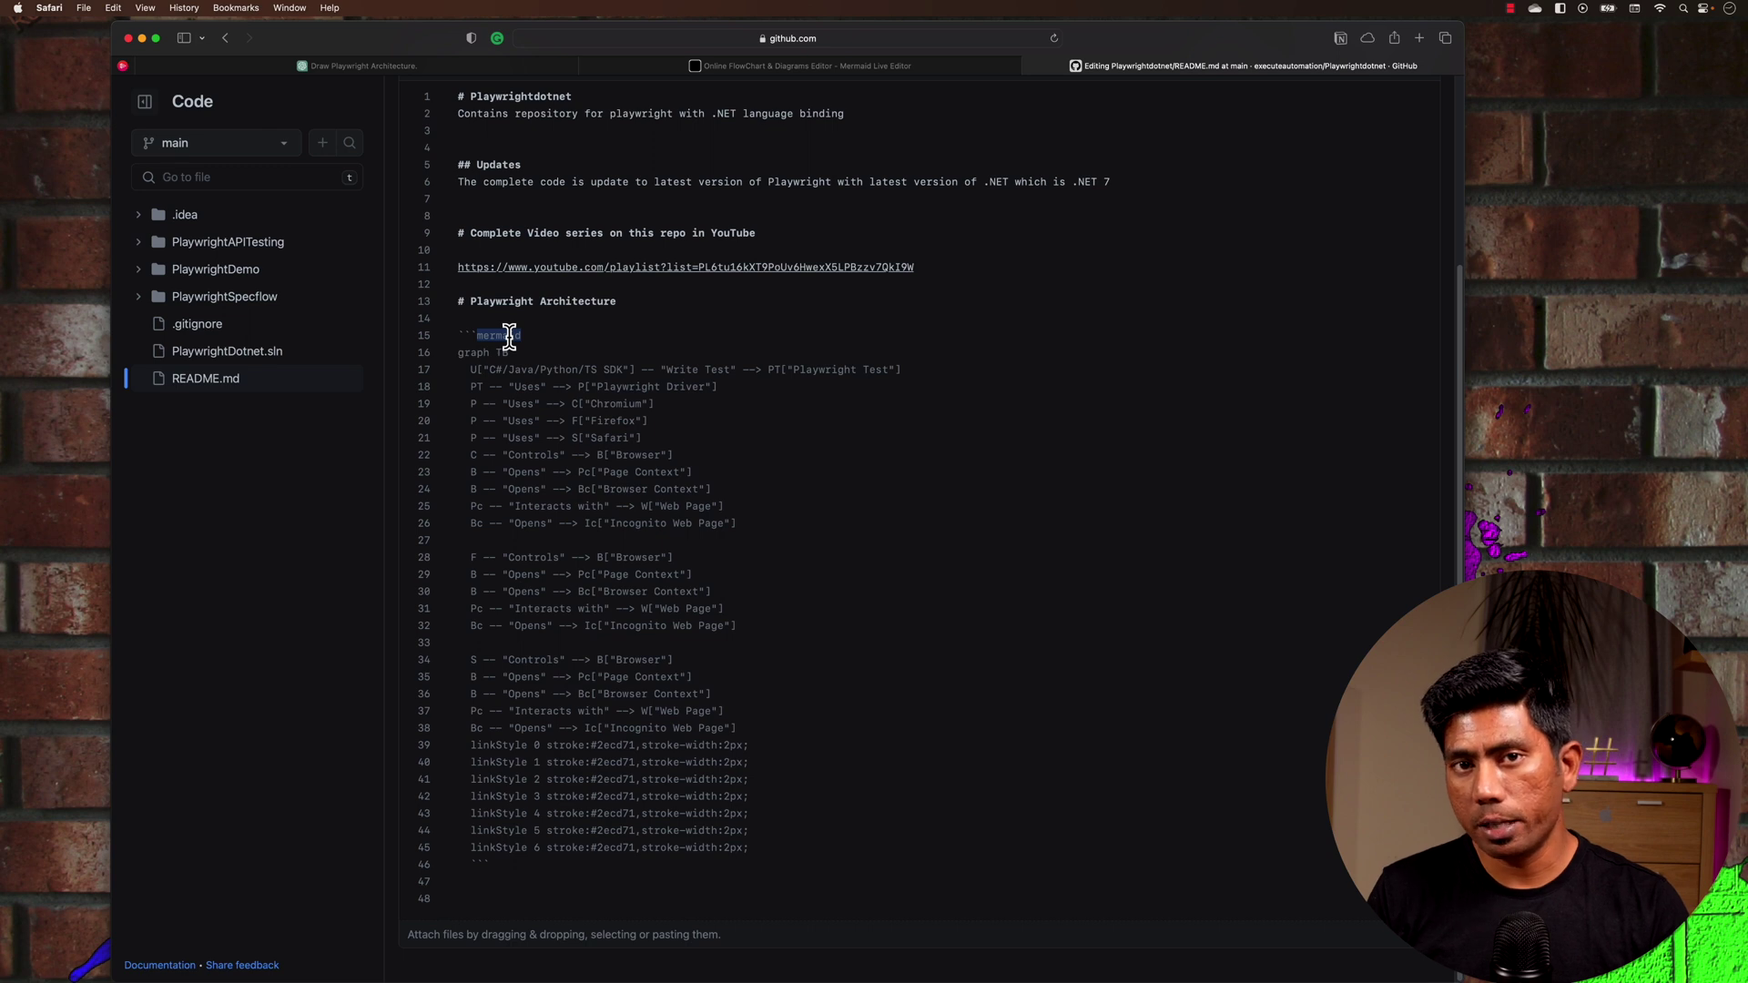
click(533, 337)
drag(533, 337, 735, 860)
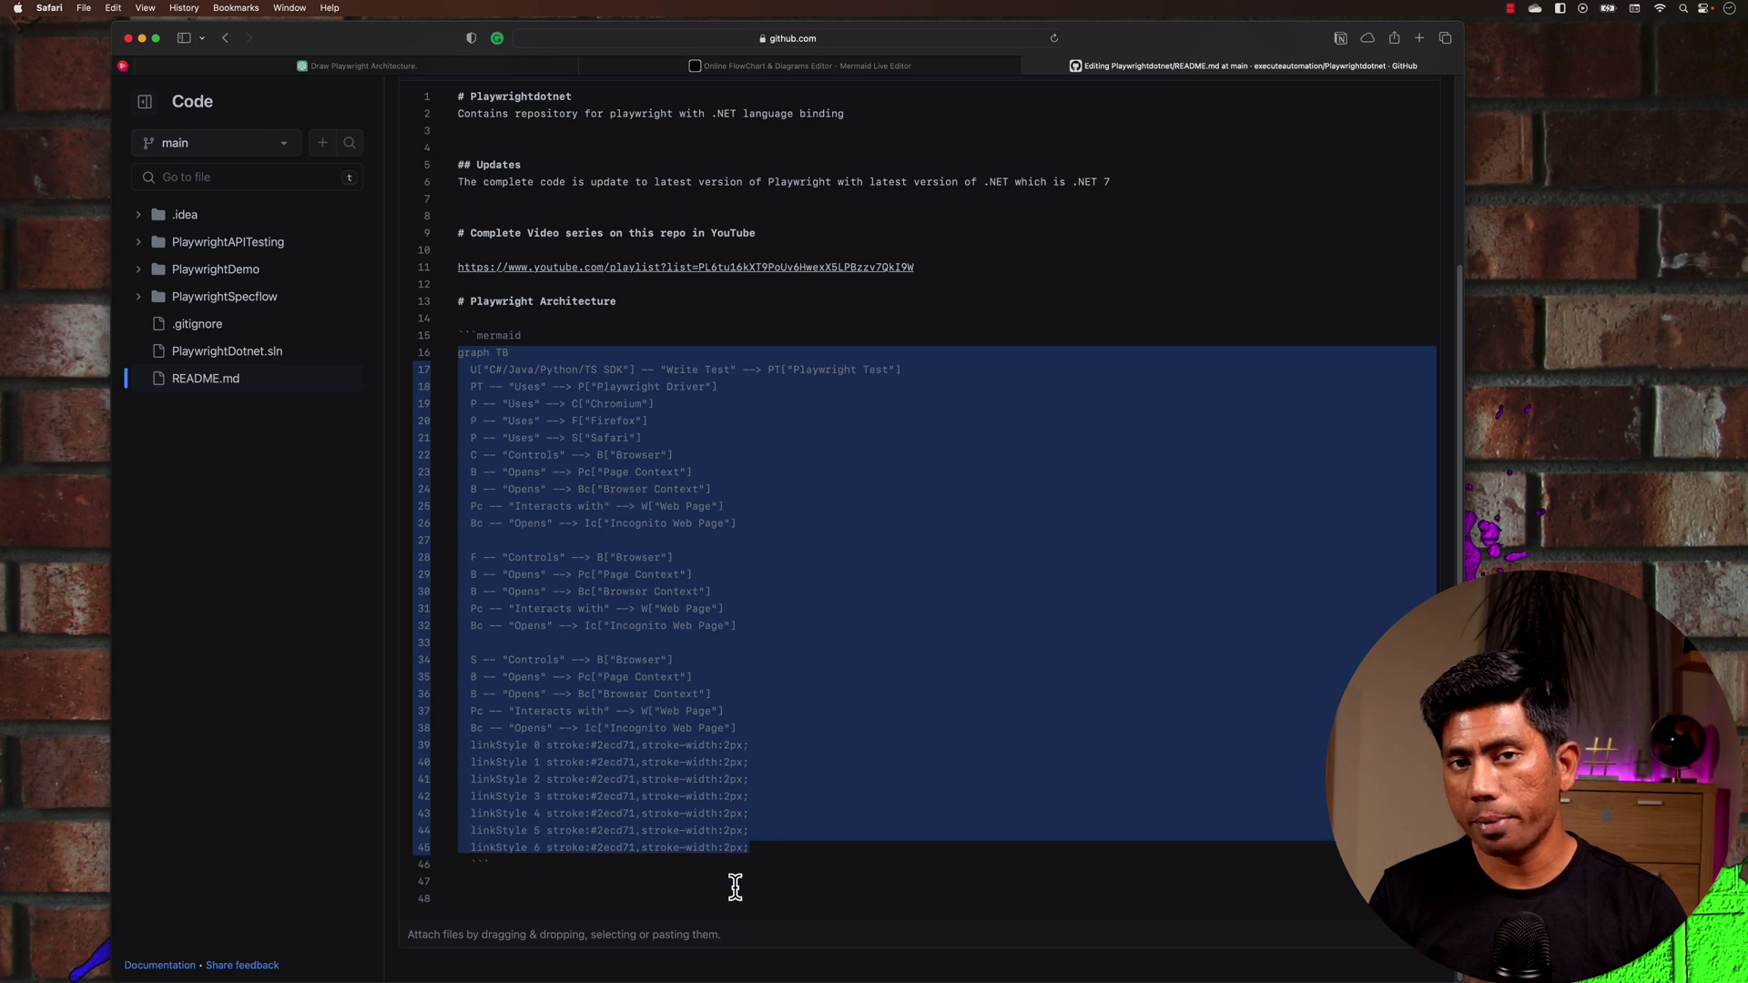
drag(502, 861, 446, 861)
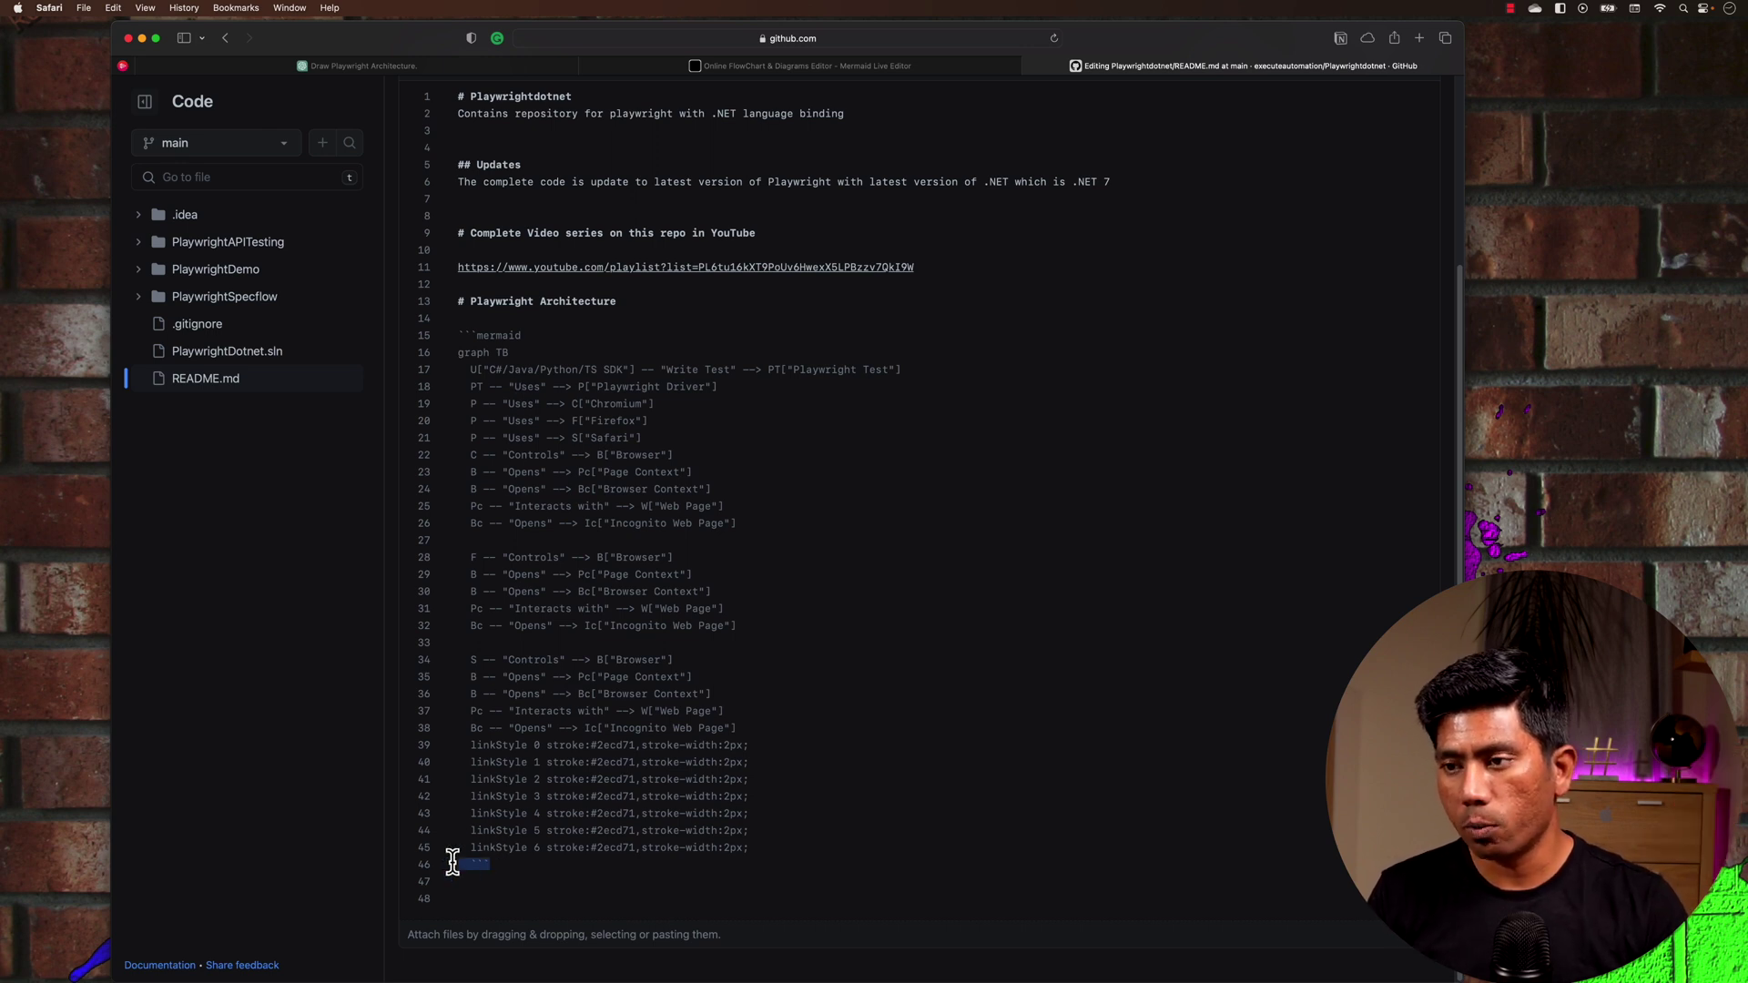
Cancel the README changes, scroll to the diagram, and switch to the Mermaid Live Editor.
scroll(452, 863, up, 3)
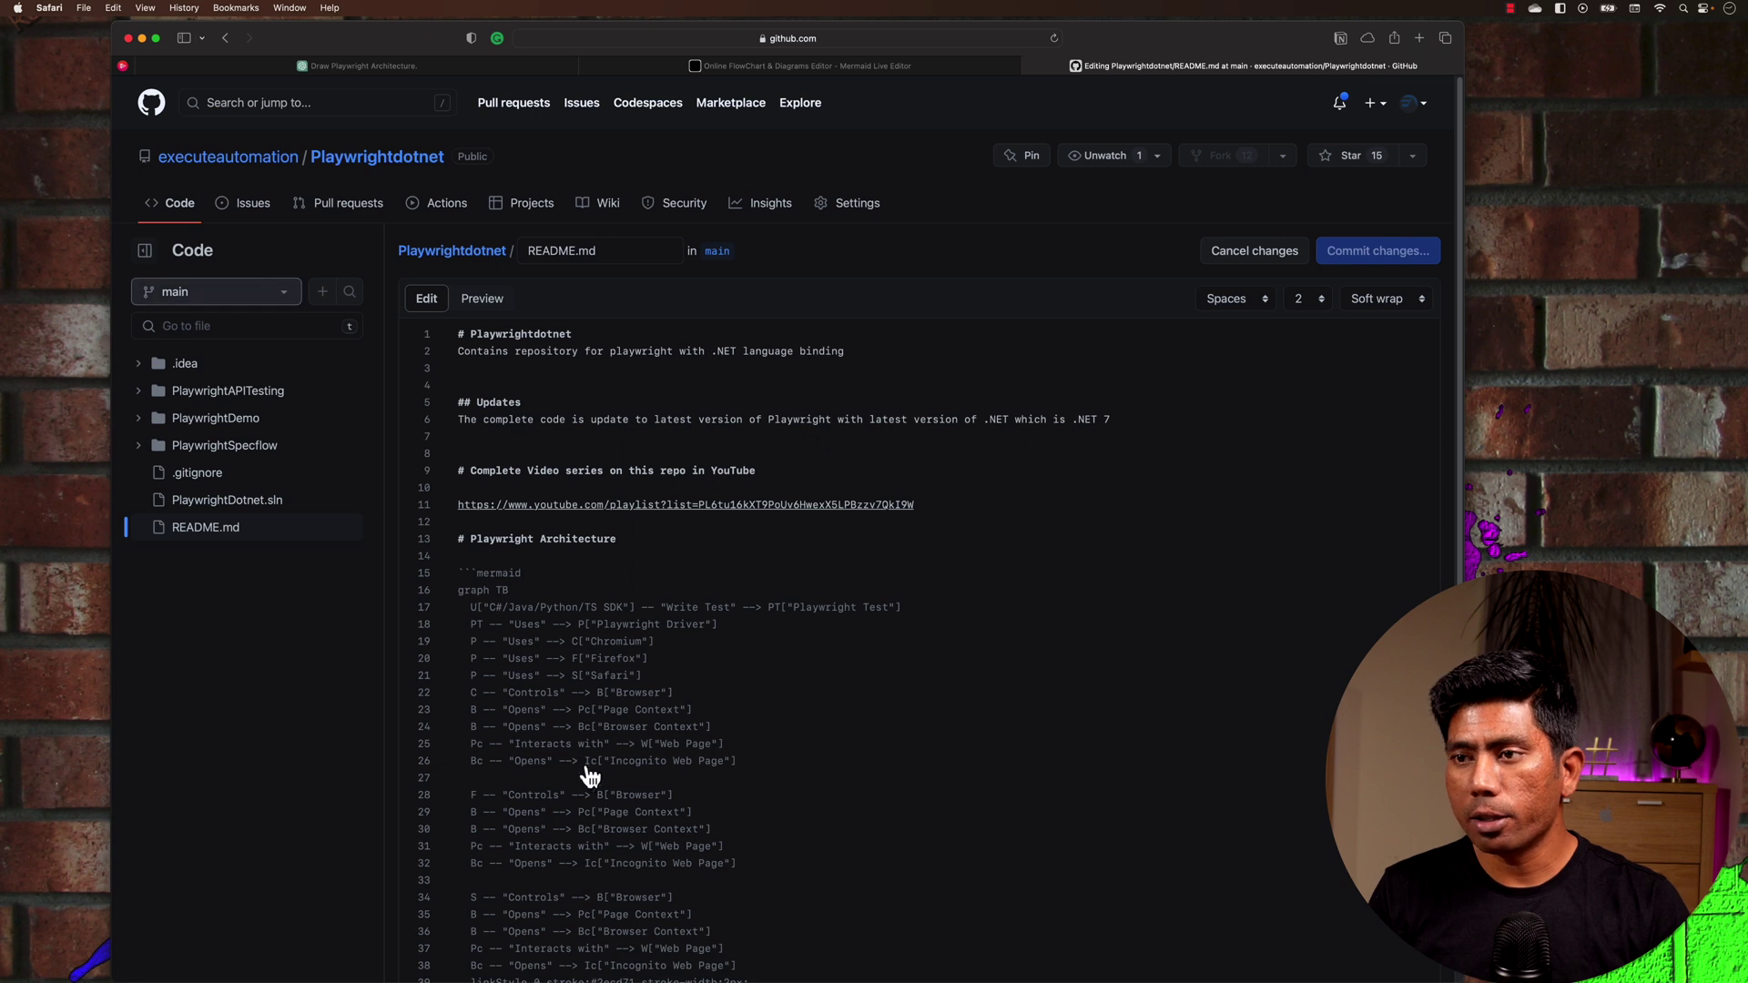
click(1297, 253)
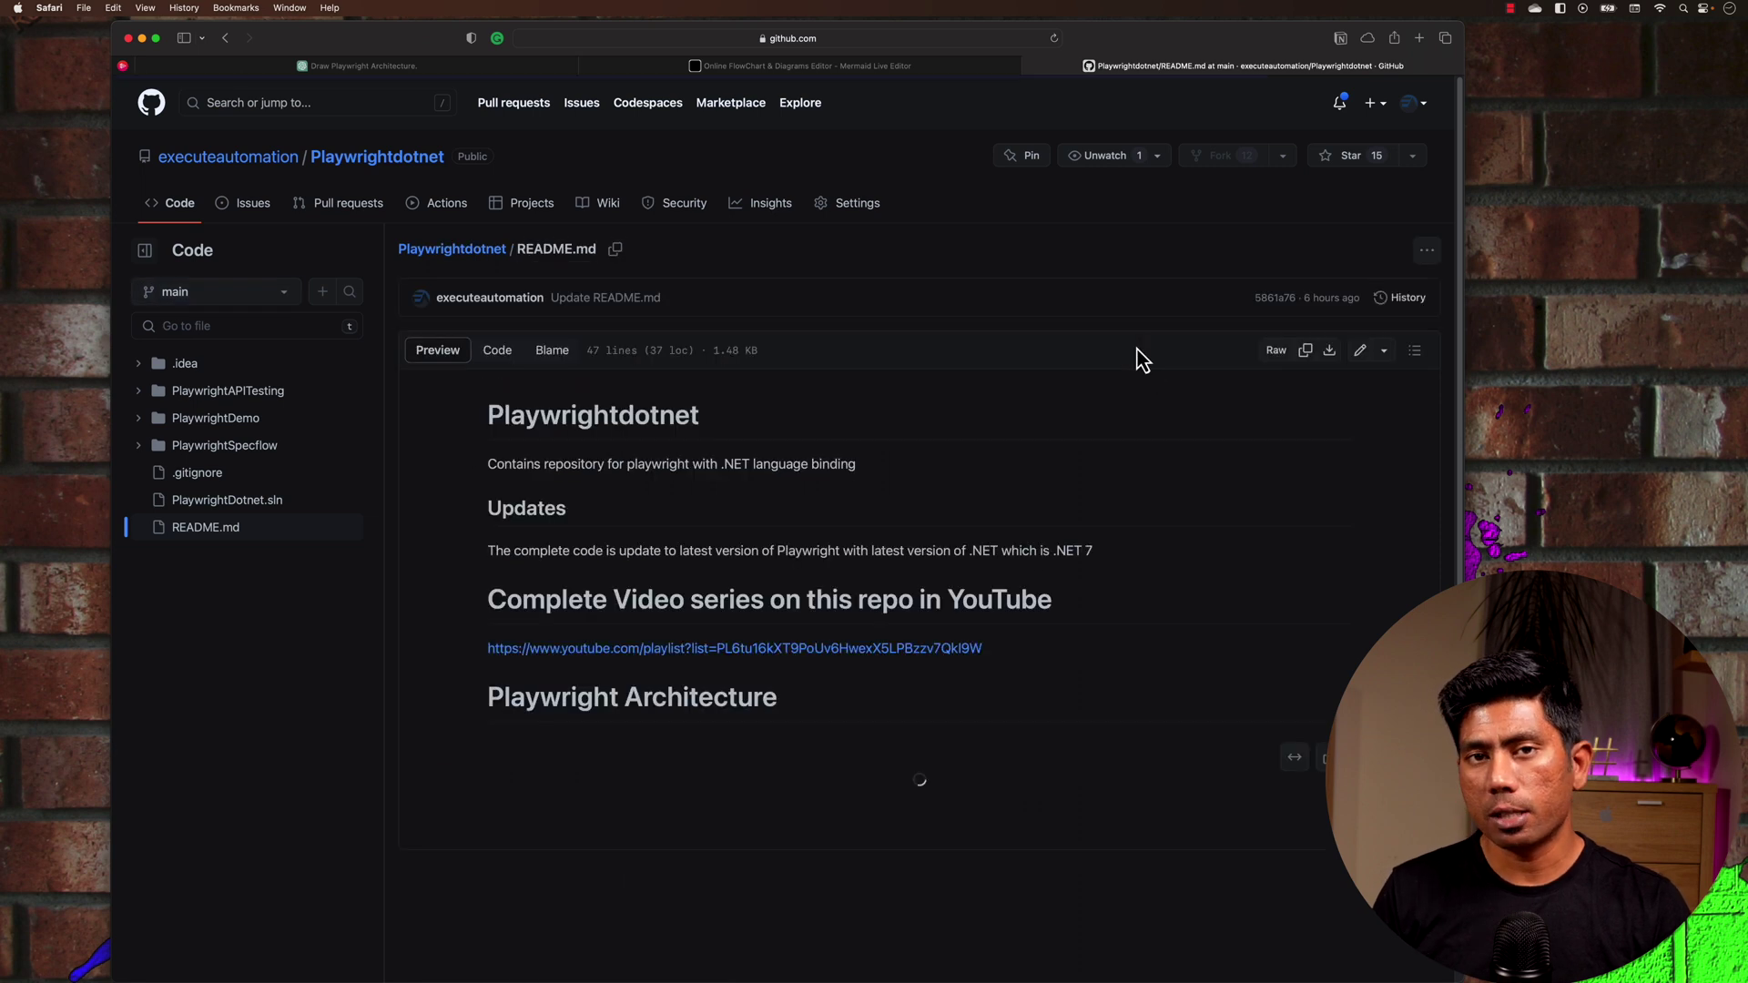
scroll(1141, 360, down, 5)
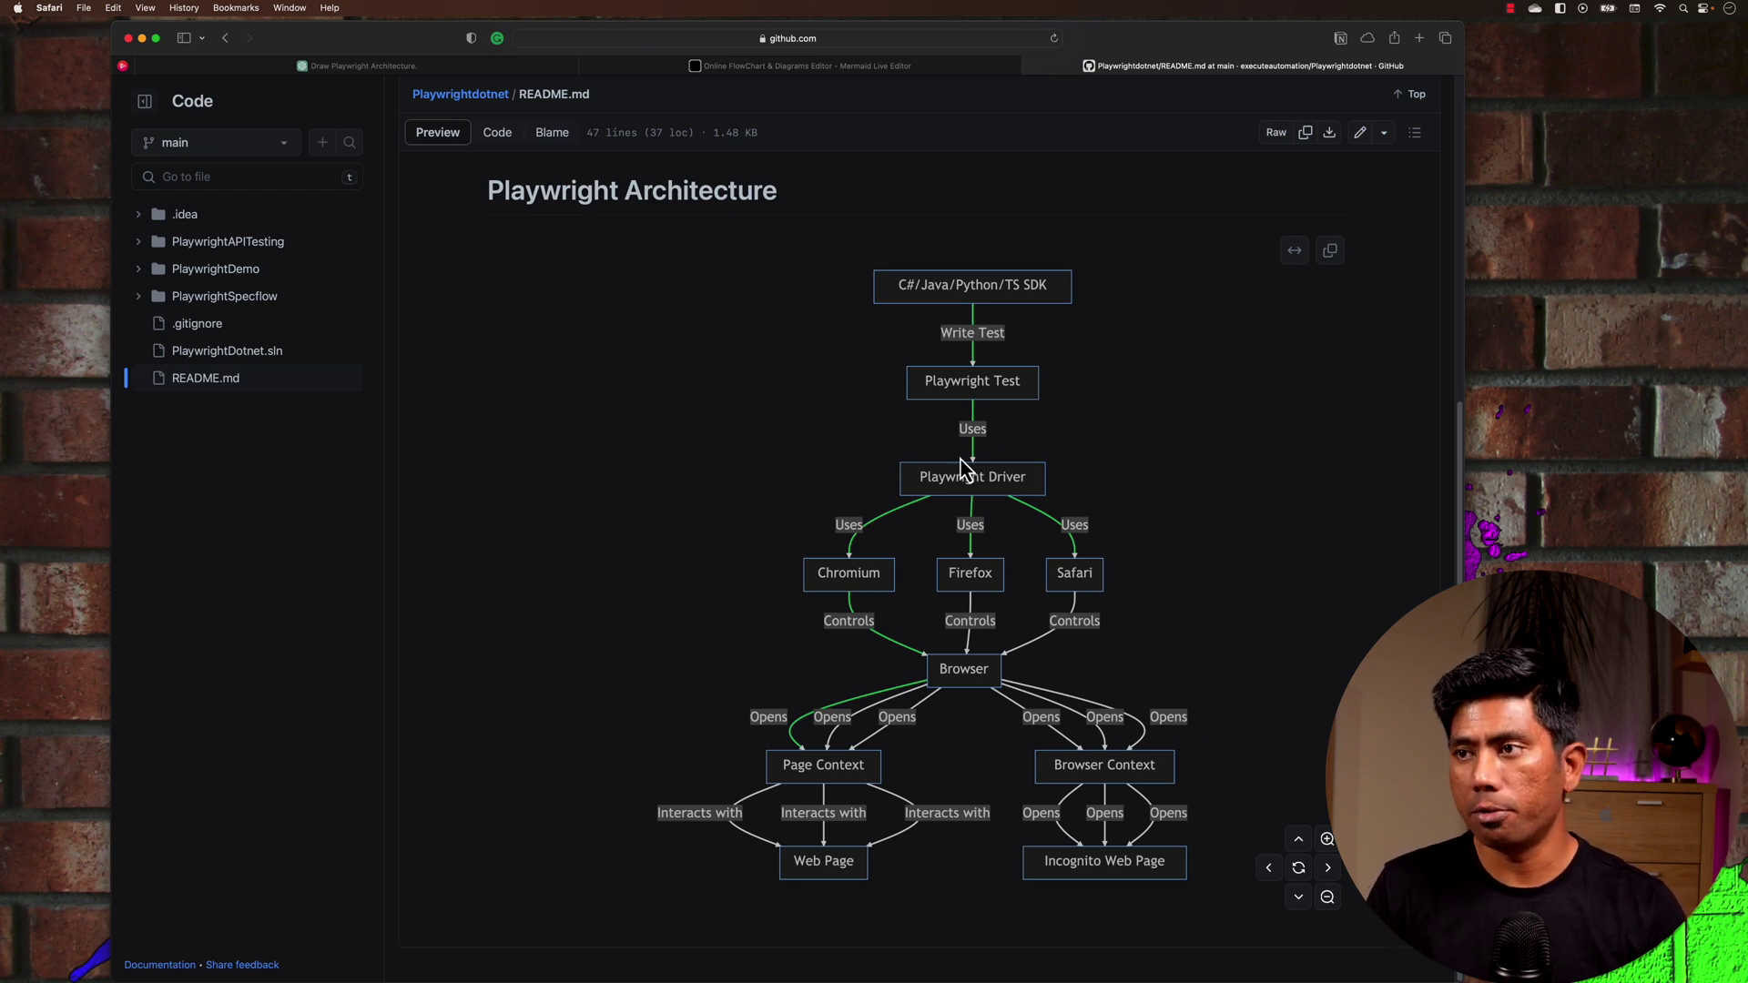
click(750, 67)
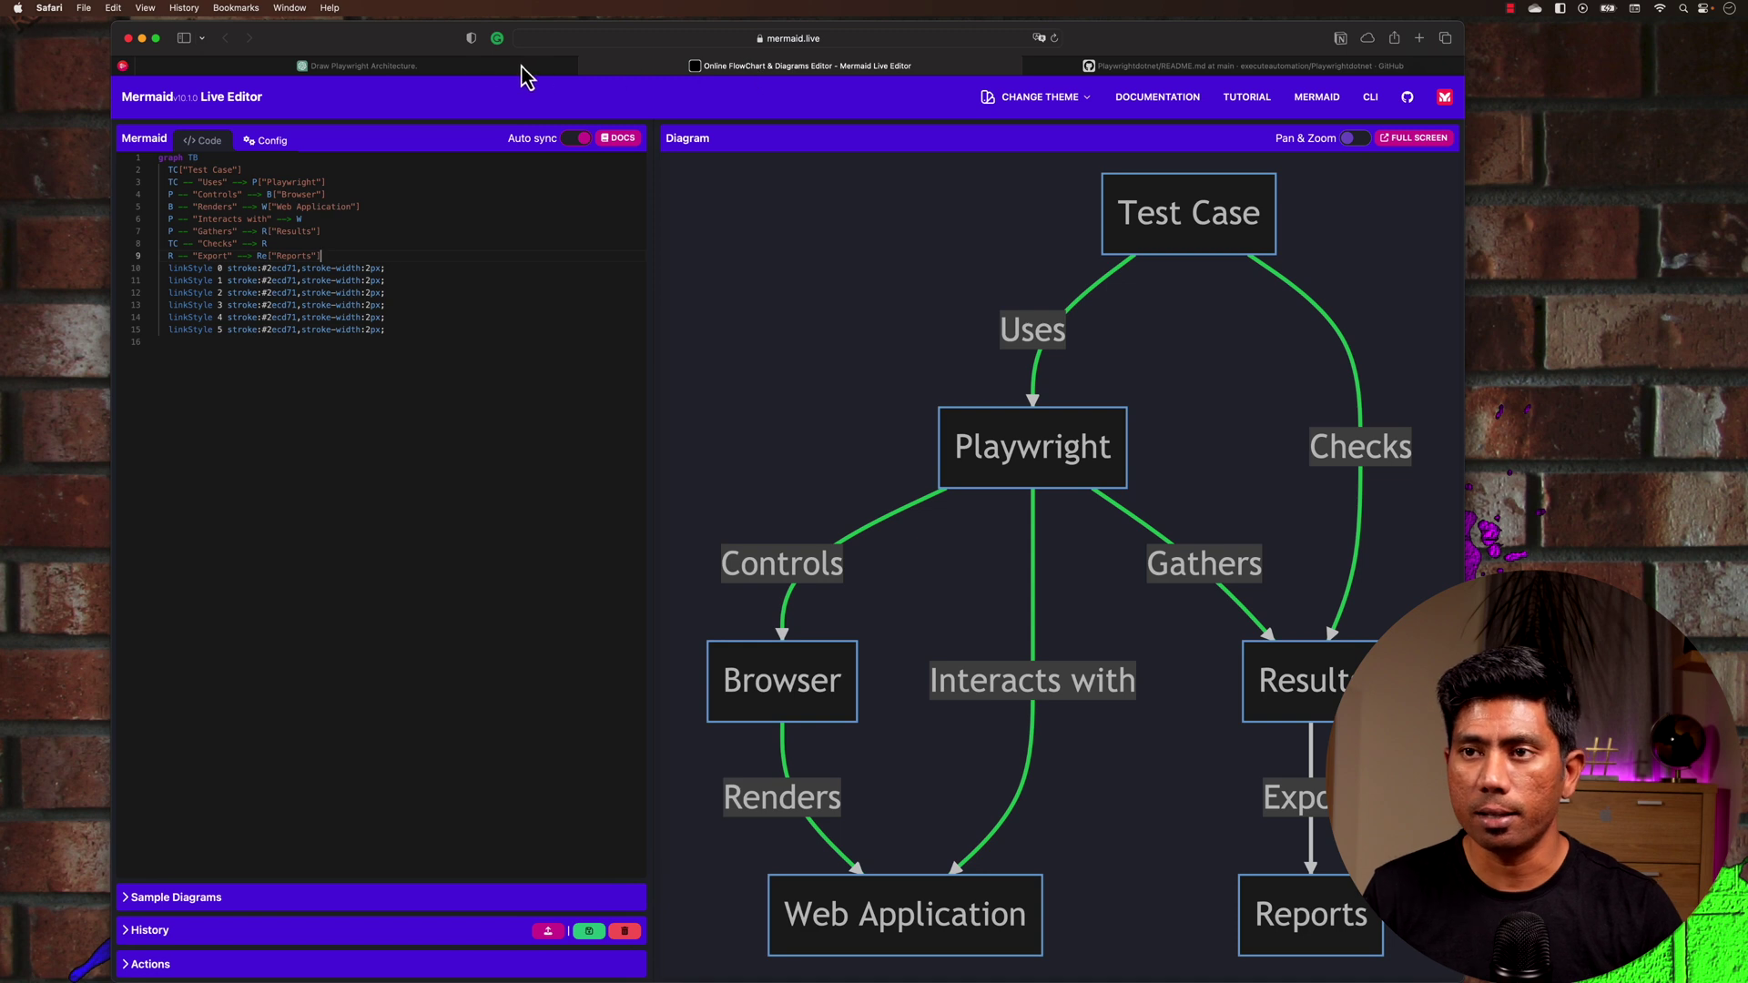
Go back to the Draw Playwright Architecture chat to view the Selenium Grid Docker container mermaid code.
click(448, 69)
scroll(1105, 573, down, 1)
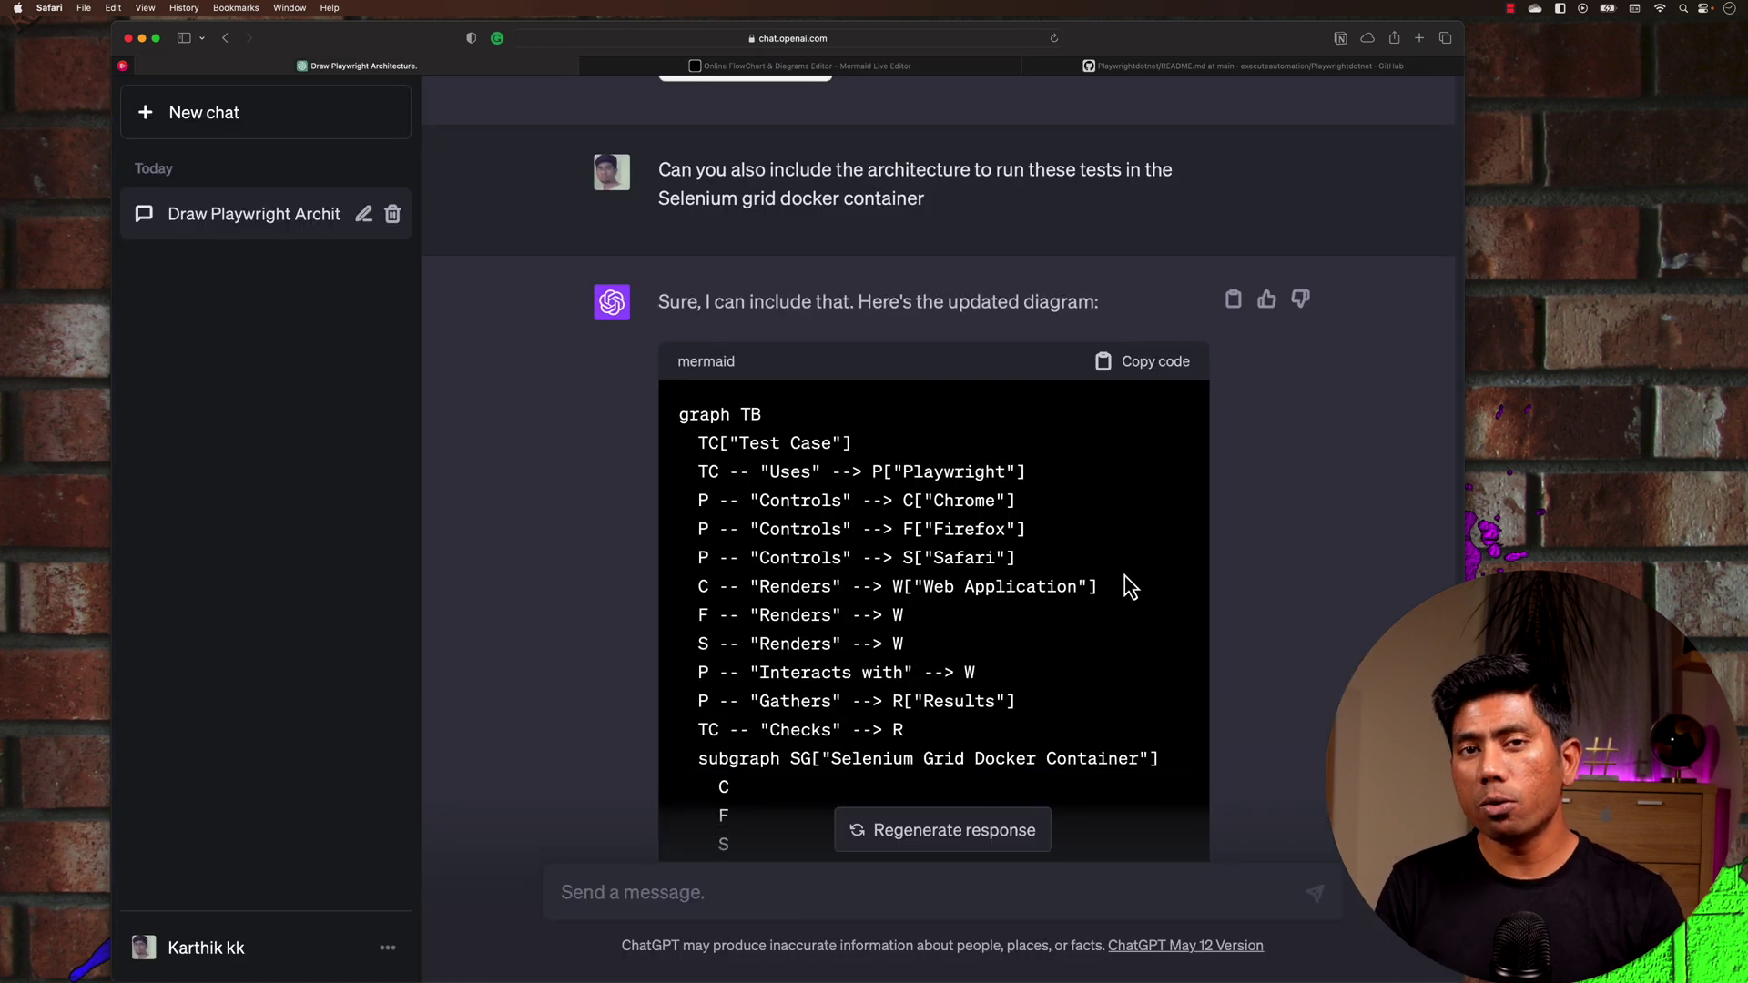